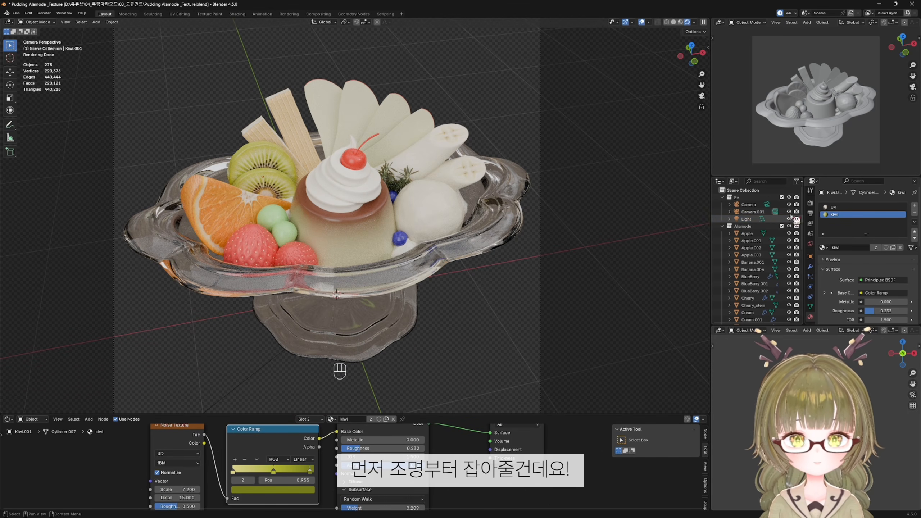
- Give the scene's area light a warm, slightly reddish cream colour, about #FFE5CB
{"action": "left_click", "coordinate": [762, 219]}
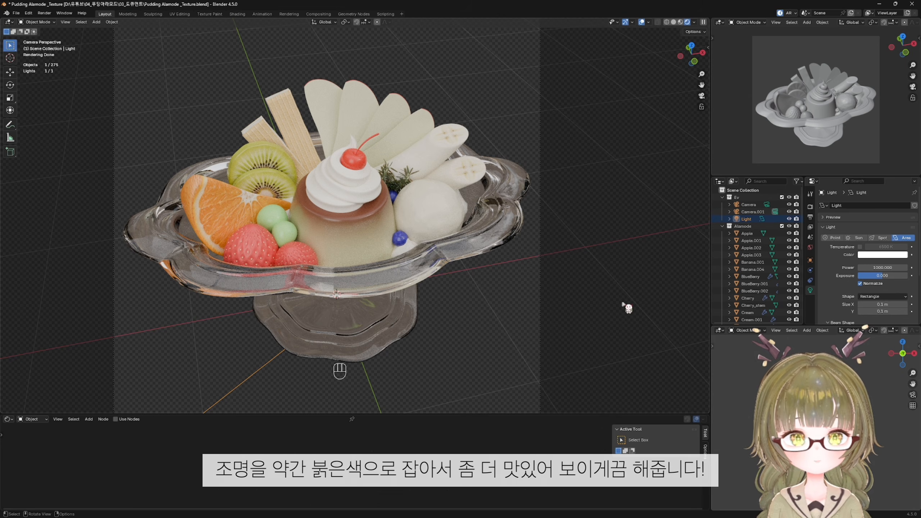
{"action": "left_click", "coordinate": [880, 255]}
{"action": "left_click_drag", "start_coordinate": [875, 184], "coordinate": [867, 176]}
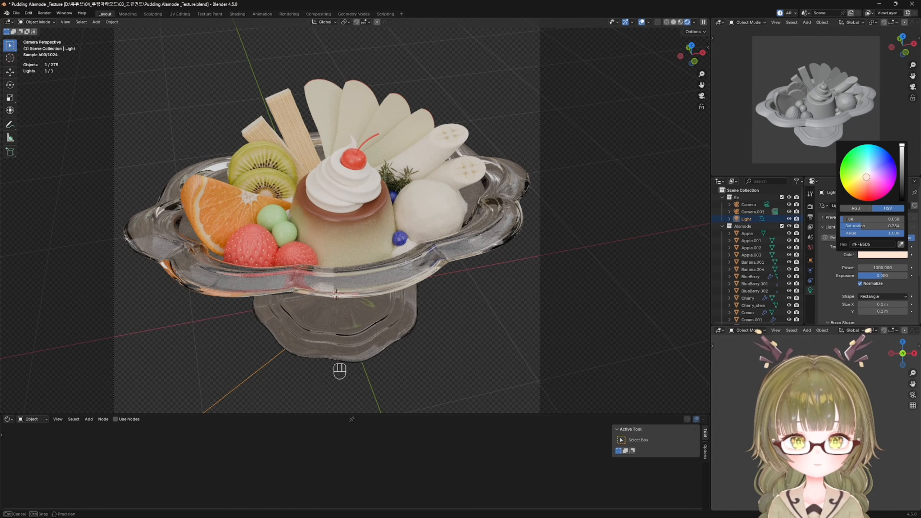
{"action": "left_click_drag", "start_coordinate": [867, 177], "coordinate": [871, 182]}
{"action": "left_click", "coordinate": [554, 278]}
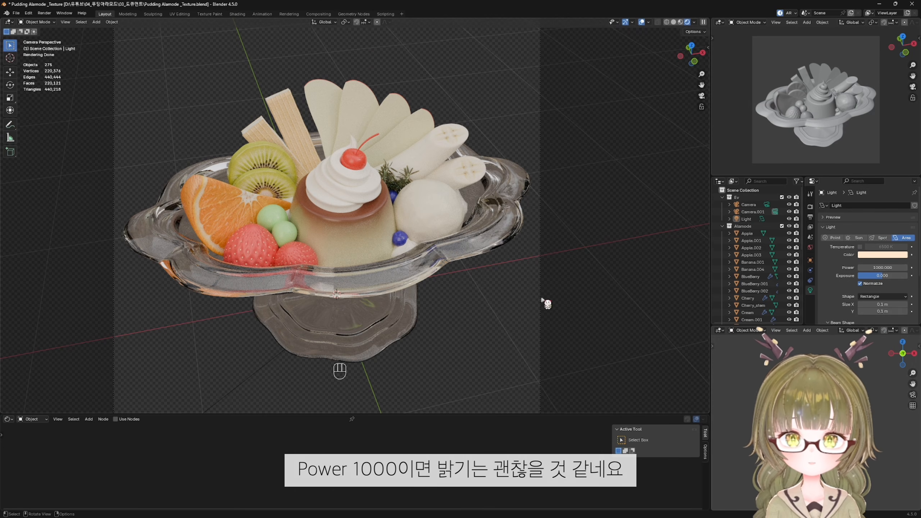
- Change the area light's shape from Rectangle to Disk
{"action": "scroll", "coordinate": [386, 330], "scroll_direction": "down", "scroll_amount": 3}
{"action": "left_click", "coordinate": [279, 332]}
{"action": "left_click", "coordinate": [896, 296]}
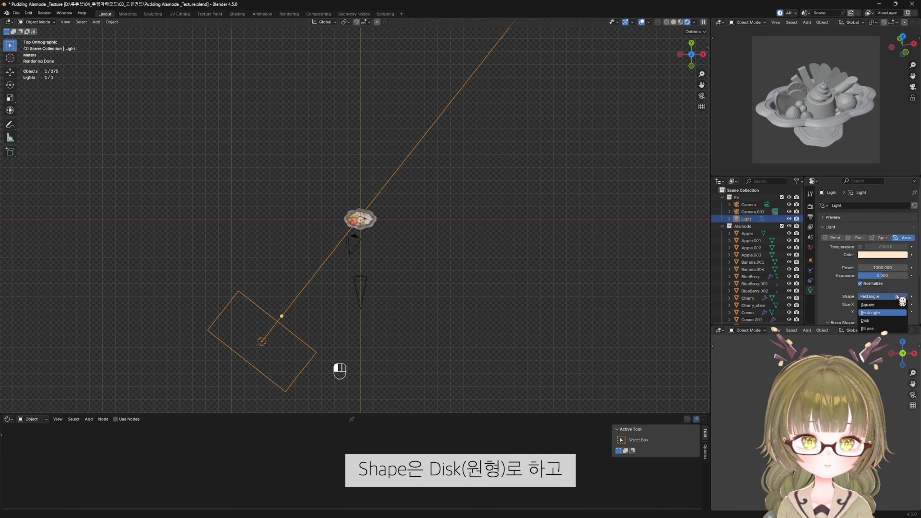
{"action": "left_click", "coordinate": [881, 320]}
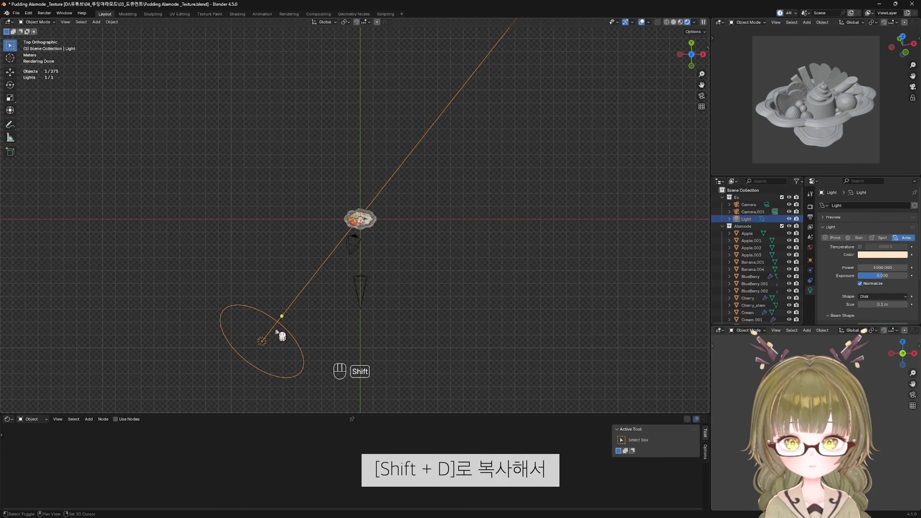
- Duplicate the disk light to the other front side of the dish, scale the copy to about 0.72 and aim it at the dessert
{"action": "key", "text": "shift+d"}
{"action": "left_click", "coordinate": [541, 294]}
{"action": "key", "text": "r"}
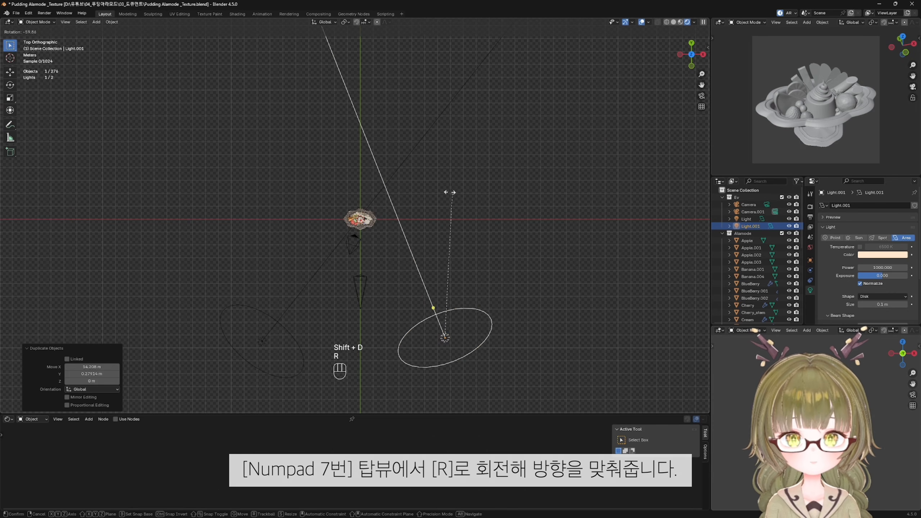
{"action": "left_click", "coordinate": [421, 196]}
{"action": "key", "text": "s"}
{"action": "left_click", "coordinate": [508, 341]}
{"action": "key", "text": "g"}
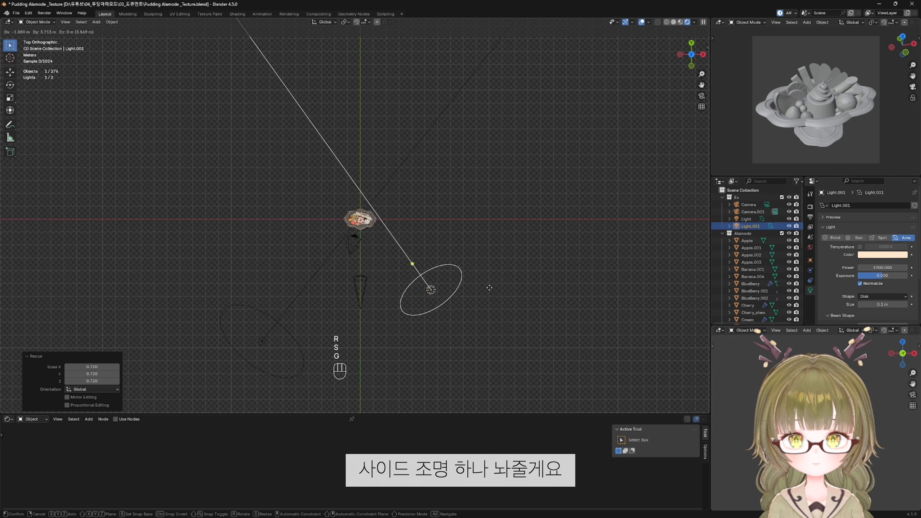
{"action": "left_click", "coordinate": [492, 292]}
{"action": "key", "text": "r"}
{"action": "left_click", "coordinate": [507, 281]}
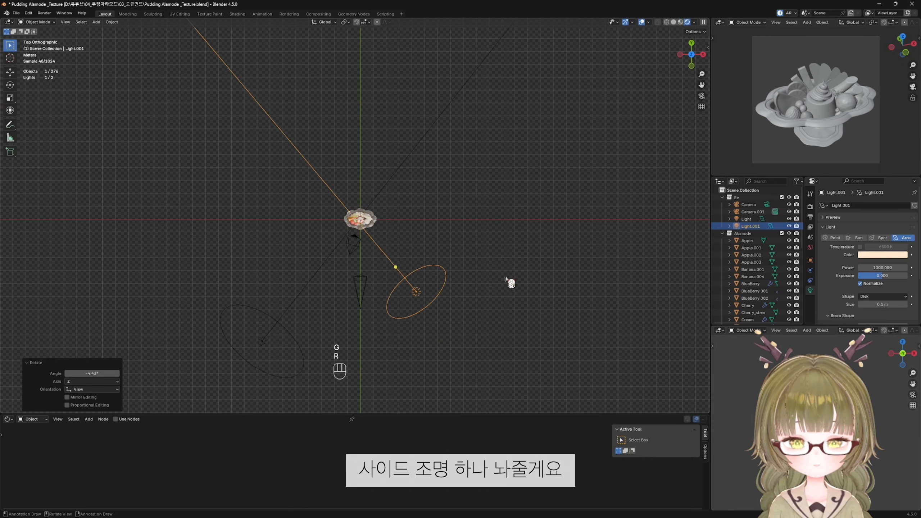
- Refine the side light's angle, size and position so it shines down onto the dessert from closer by
{"action": "key", "text": "KP_0"}
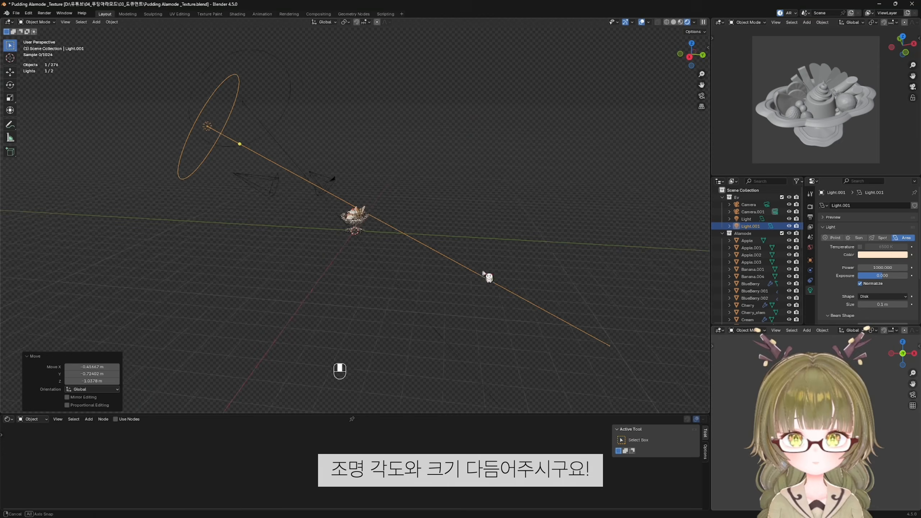
{"action": "key", "text": "r"}
{"action": "left_click", "coordinate": [527, 188]}
{"action": "key", "text": "g"}
{"action": "left_click", "coordinate": [510, 248]}
{"action": "key", "text": "s"}
{"action": "left_click", "coordinate": [403, 215]}
{"action": "key", "text": "g"}
{"action": "left_click", "coordinate": [497, 230]}
{"action": "middle_click_drag", "start_coordinate": [499, 231], "coordinate": [581, 263]}
{"action": "scroll", "coordinate": [573, 238], "scroll_direction": "up", "scroll_amount": 8}
- Set the side light's power to 300 and its colour to a stronger orange-peach tone
{"action": "left_click", "coordinate": [883, 267]}
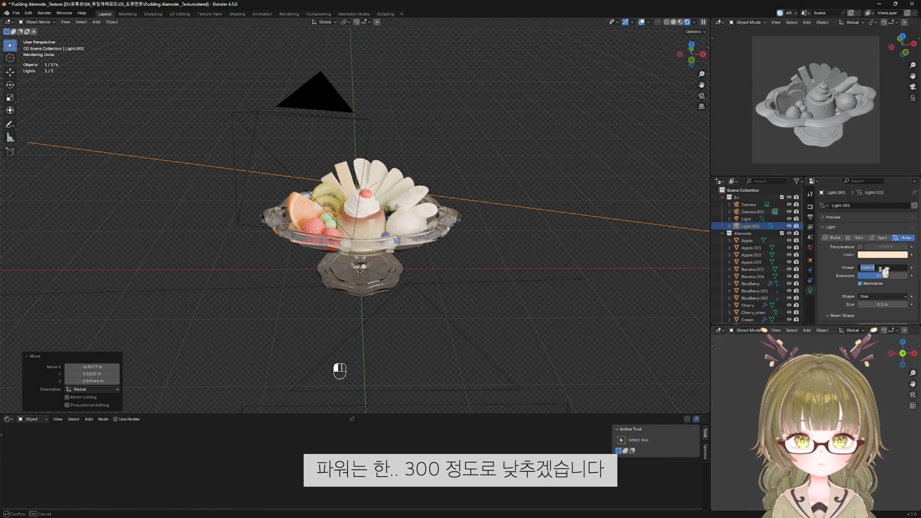
{"action": "type", "text": "300"}
{"action": "key", "text": "Return"}
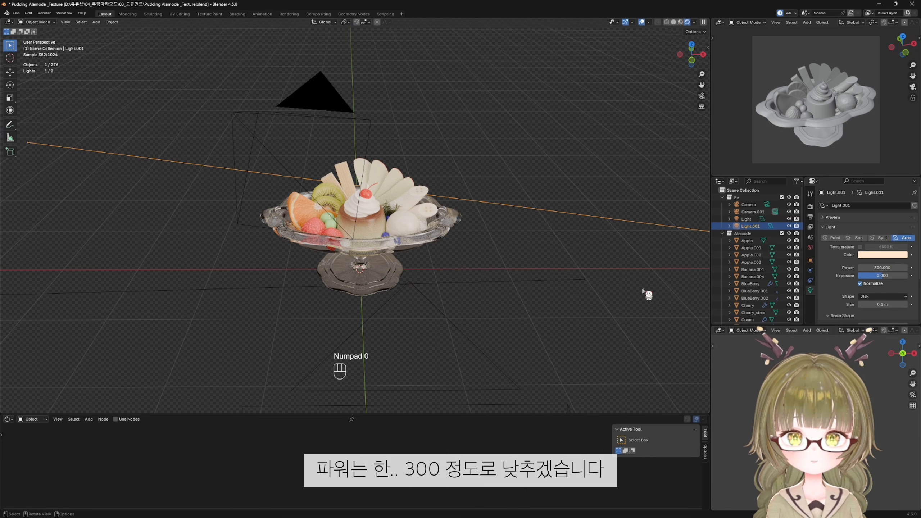
{"action": "left_click", "coordinate": [870, 255]}
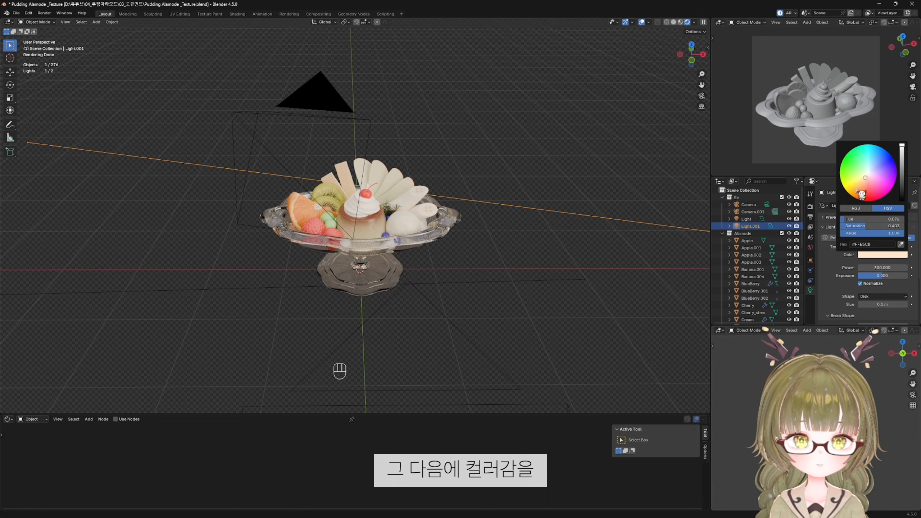
{"action": "left_click_drag", "start_coordinate": [869, 188], "coordinate": [864, 183]}
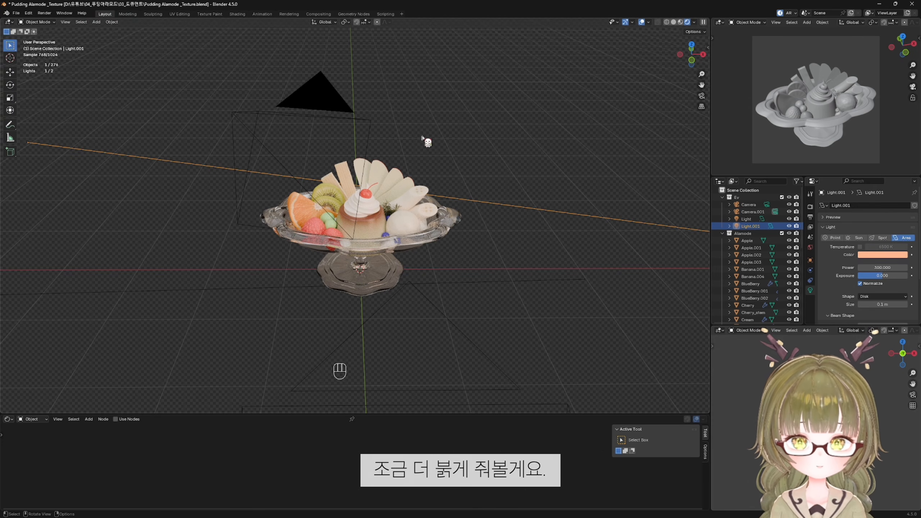
{"action": "key", "text": "KP_0"}
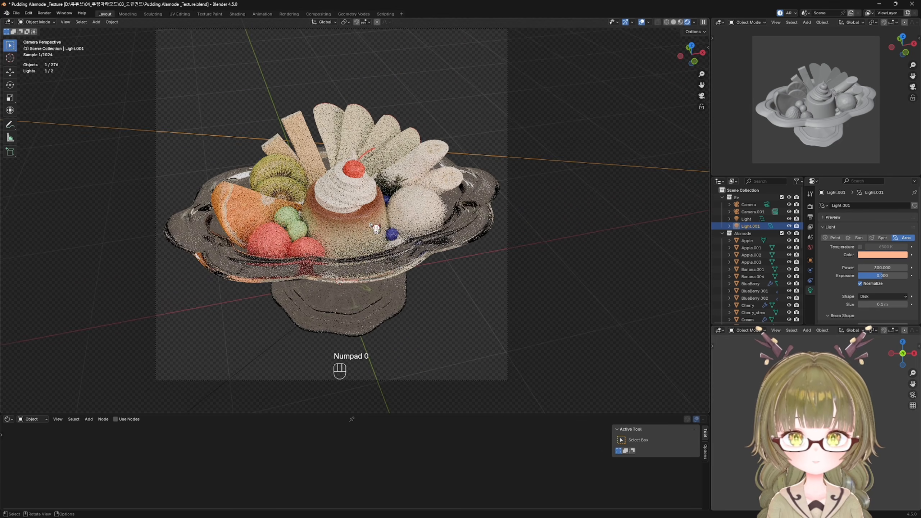
- Duplicate the side light, clear the copy's rotation and centre it behind the dish in the top view
{"action": "key", "text": "KP_7"}
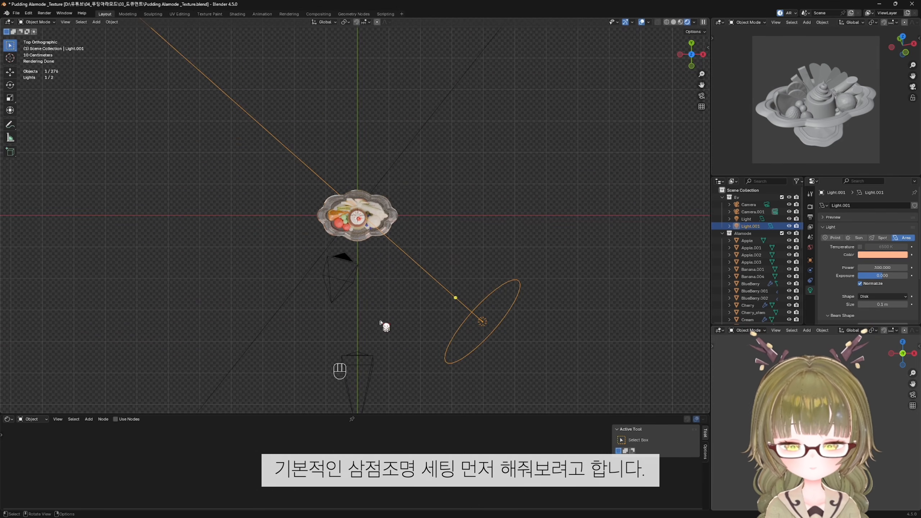
{"action": "middle_click_drag", "start_coordinate": [450, 300], "coordinate": [439, 305], "text": "shift"}
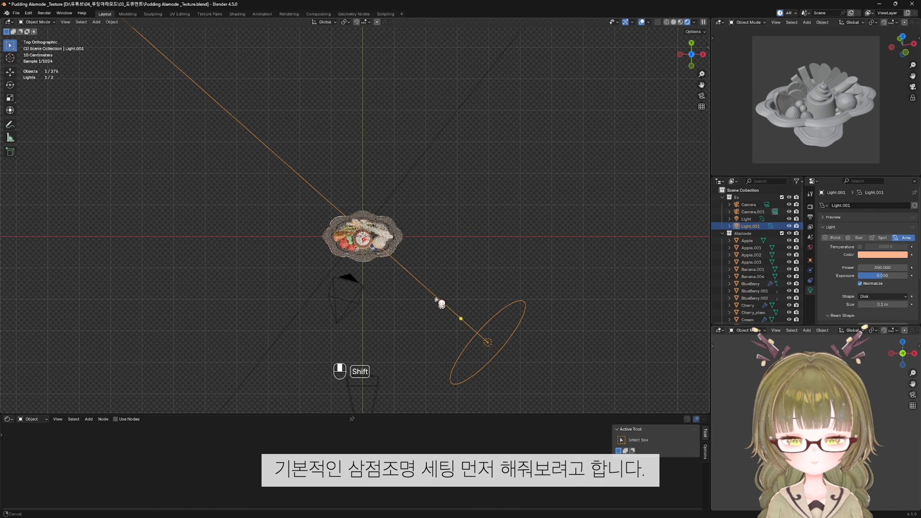
{"action": "key", "text": "shift+d"}
{"action": "left_click", "coordinate": [468, 222]}
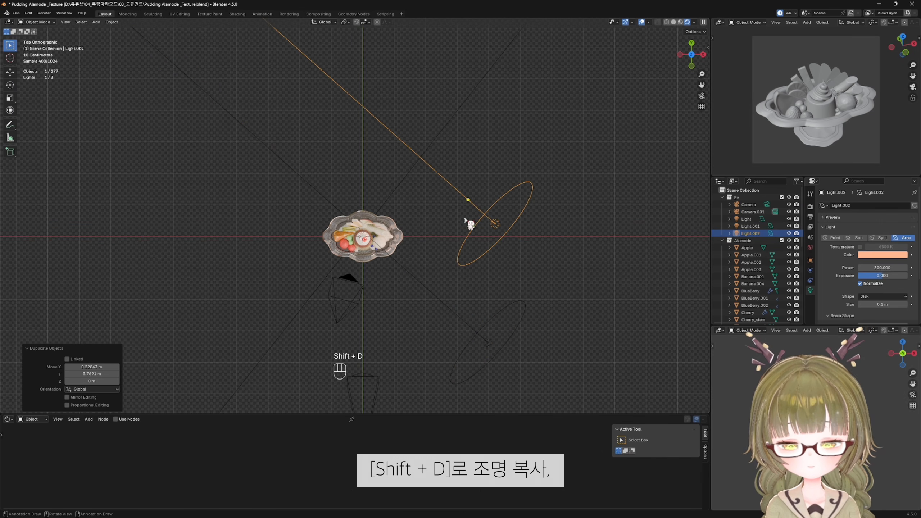
{"action": "key", "text": "alt+r"}
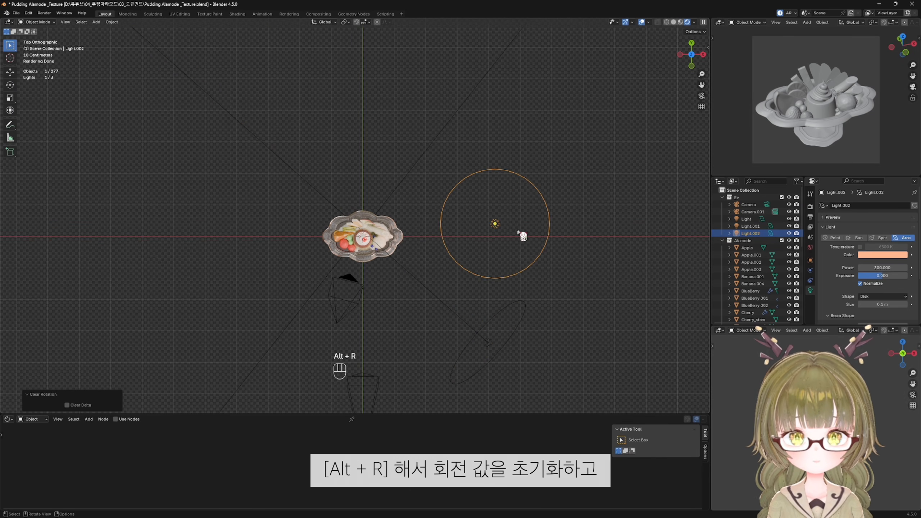
{"action": "key", "text": "g"}
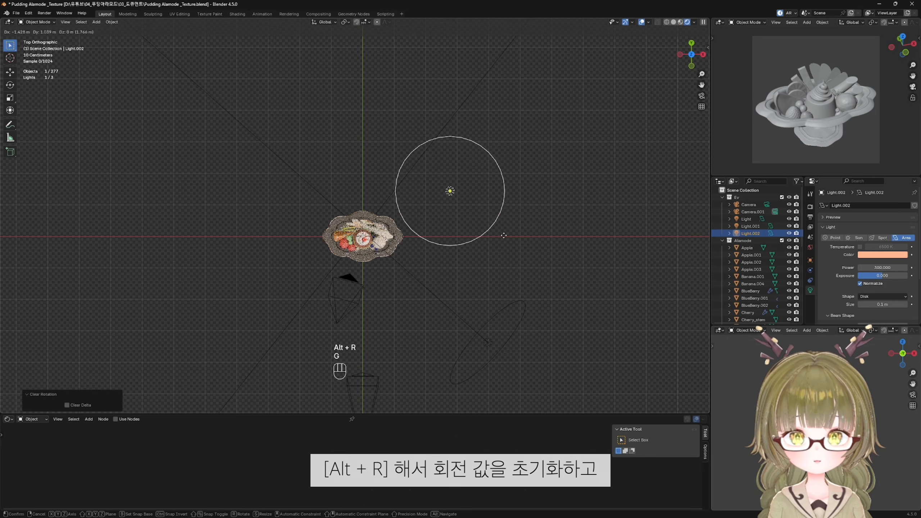
{"action": "left_click", "coordinate": [433, 198]}
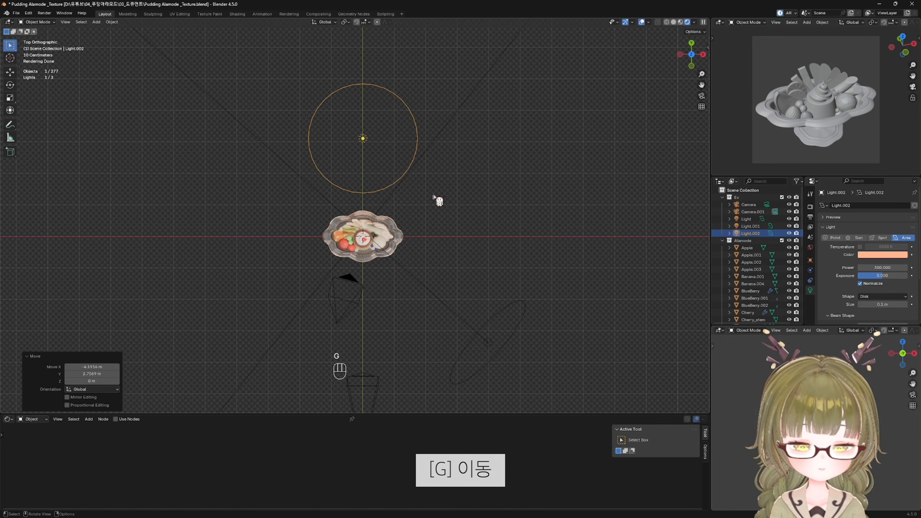
- In the side view, turn the back light to face the dish, move it lower and farther back, and scale it about 1.96 times
{"action": "key", "text": "KP_3"}
{"action": "key", "text": "r"}
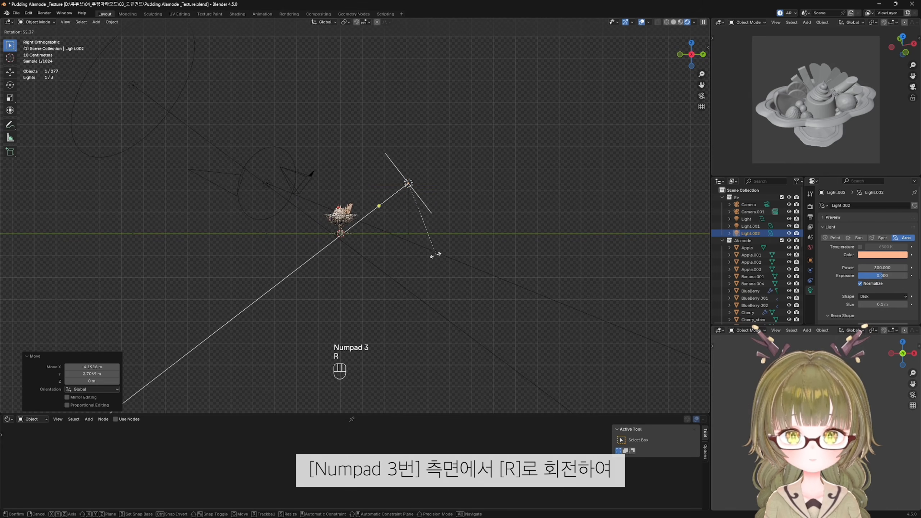
{"action": "left_click", "coordinate": [379, 255]}
{"action": "key", "text": "g"}
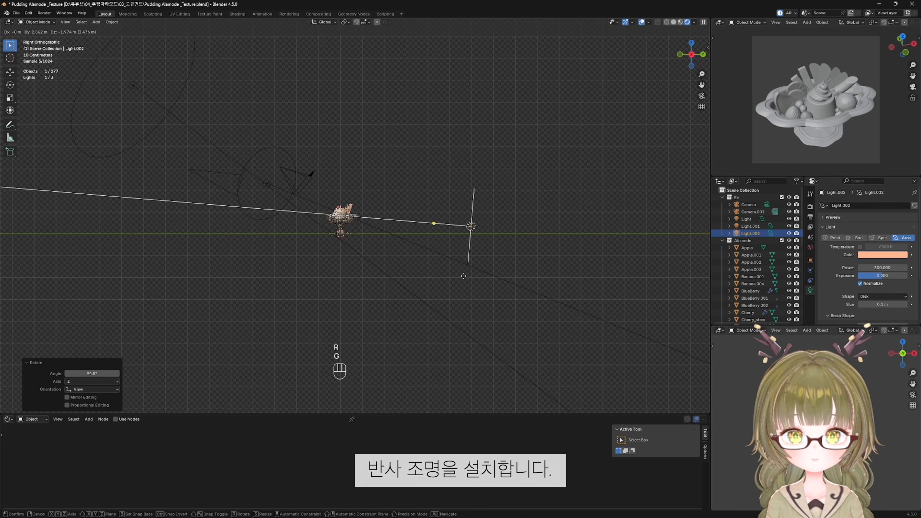
{"action": "key", "text": "s"}
{"action": "left_click", "coordinate": [469, 278]}
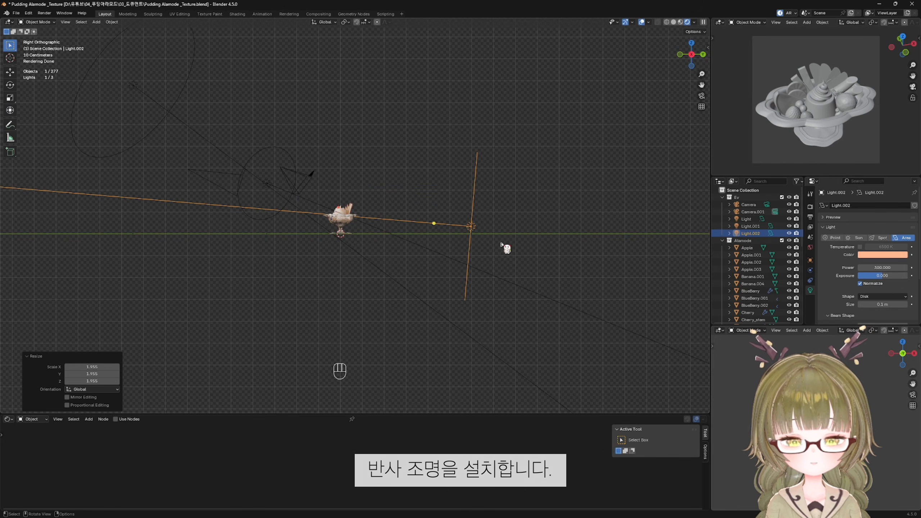
- Try larger and smaller scales for the back light and leave it as a disk about three times the dish's width
{"action": "middle_click_drag", "start_coordinate": [484, 236], "coordinate": [507, 243]}
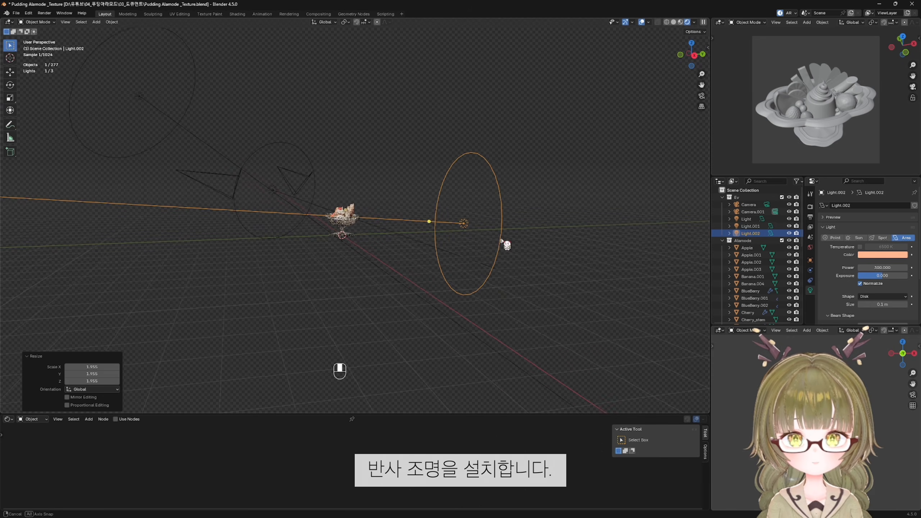
{"action": "key", "text": "s"}
{"action": "left_click", "coordinate": [493, 249]}
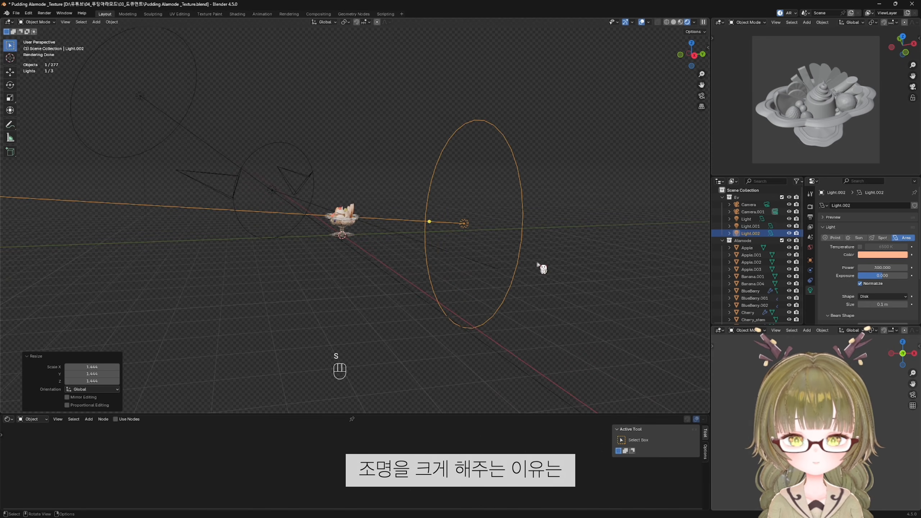
{"action": "key", "text": "s"}
{"action": "left_click", "coordinate": [501, 272]}
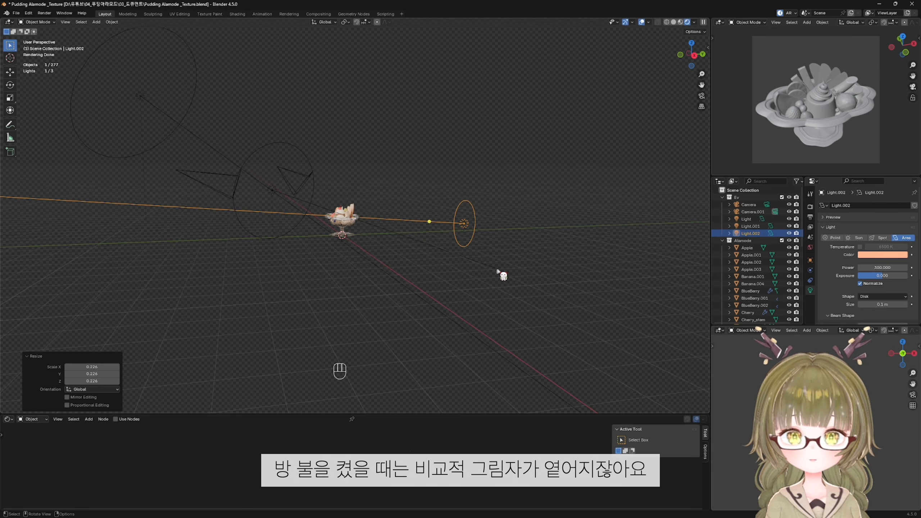
{"action": "key", "text": "s"}
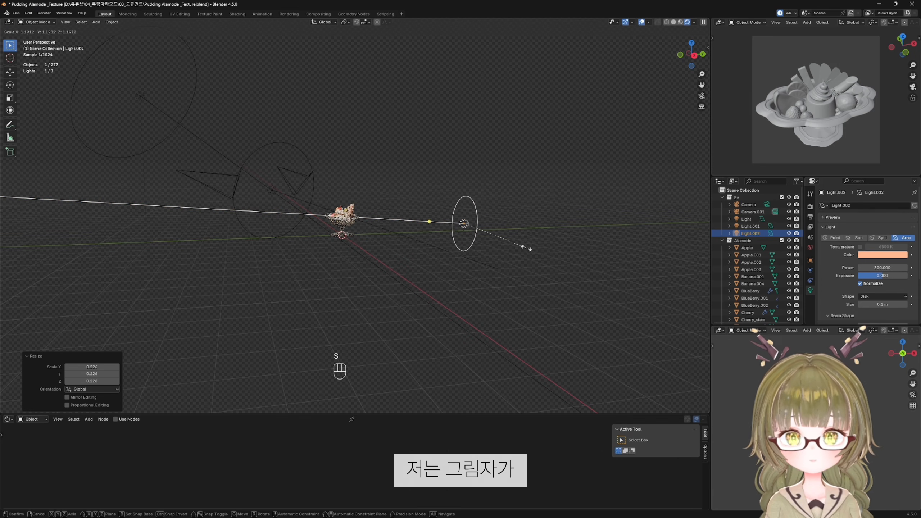
{"action": "left_click", "coordinate": [579, 298]}
{"action": "scroll", "coordinate": [532, 236], "scroll_direction": "up", "scroll_amount": 3}
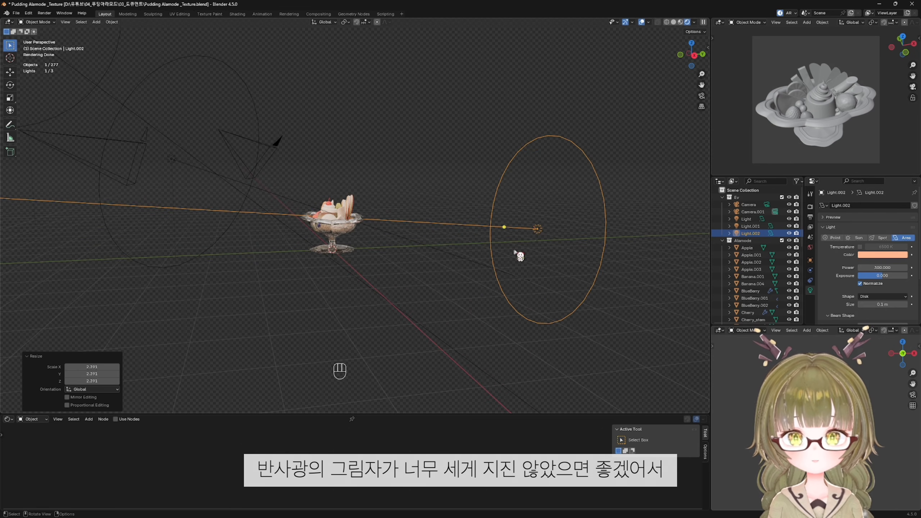
{"action": "key", "text": "s"}
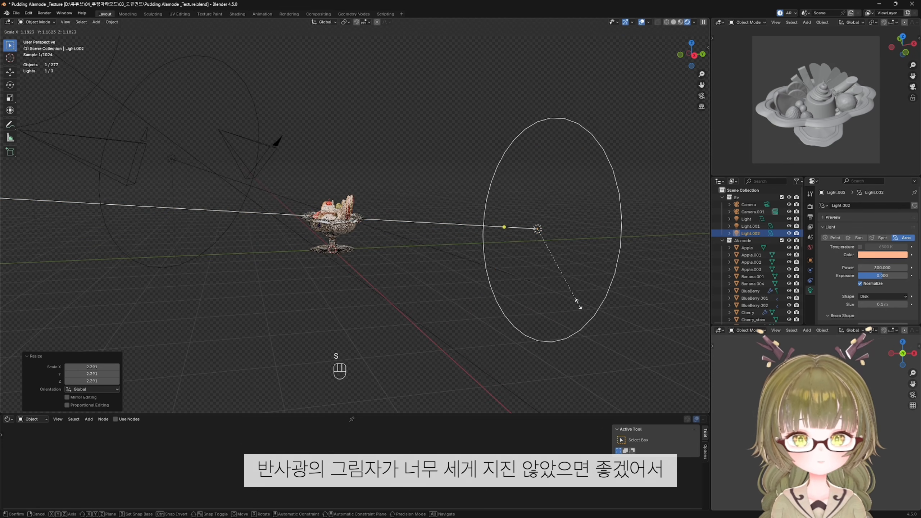
{"action": "left_click", "coordinate": [578, 296]}
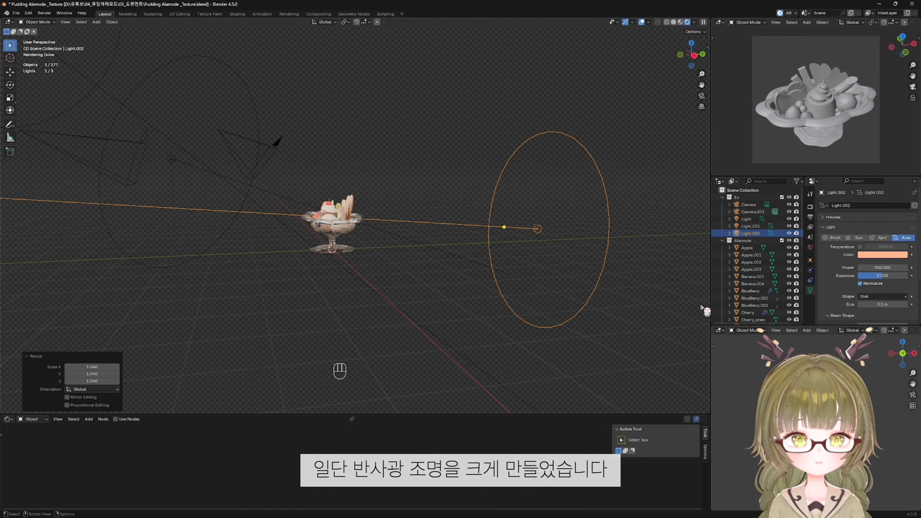
- Set the back light's colour to a pale mint green and its power to 100
{"action": "left_click", "coordinate": [873, 255]}
{"action": "left_click_drag", "start_coordinate": [871, 175], "coordinate": [865, 166]}
{"action": "key", "text": "KP_0"}
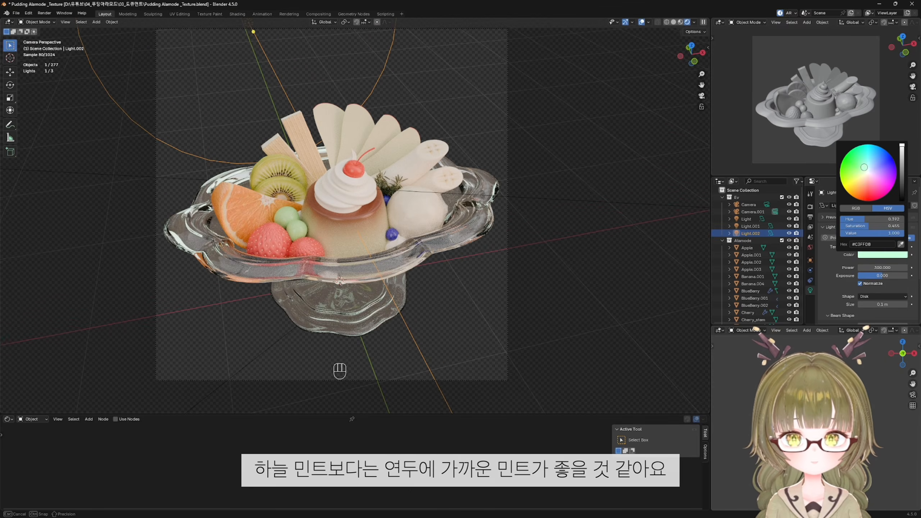
{"action": "left_click_drag", "start_coordinate": [865, 167], "coordinate": [864, 167]}
{"action": "double_click", "coordinate": [869, 268]}
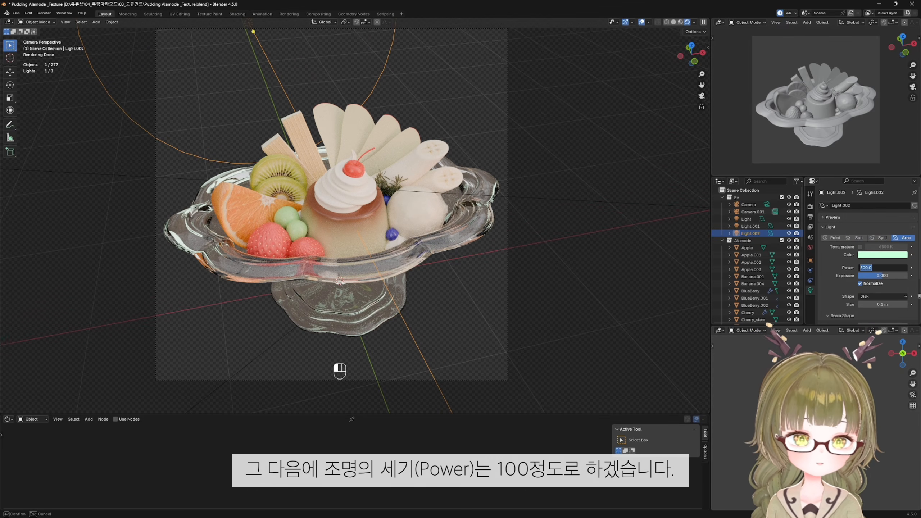
{"action": "type", "text": "100"}
{"action": "key", "text": "Return"}
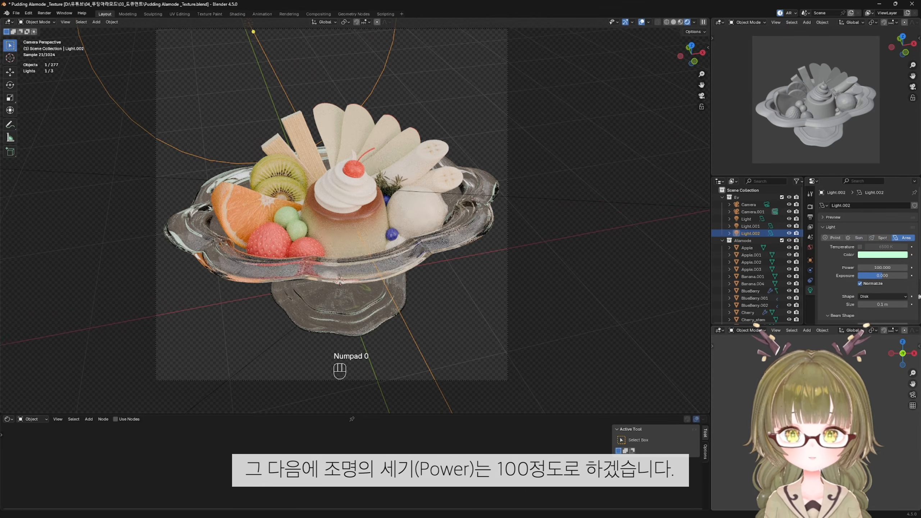
- Select the key light and fine-tune its warm peach colour
{"action": "left_click", "coordinate": [609, 307]}
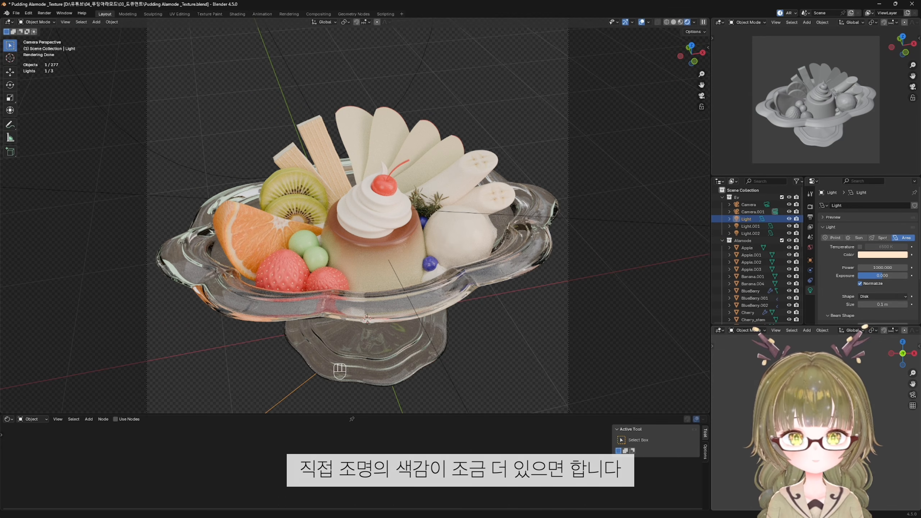
{"action": "left_click", "coordinate": [870, 255]}
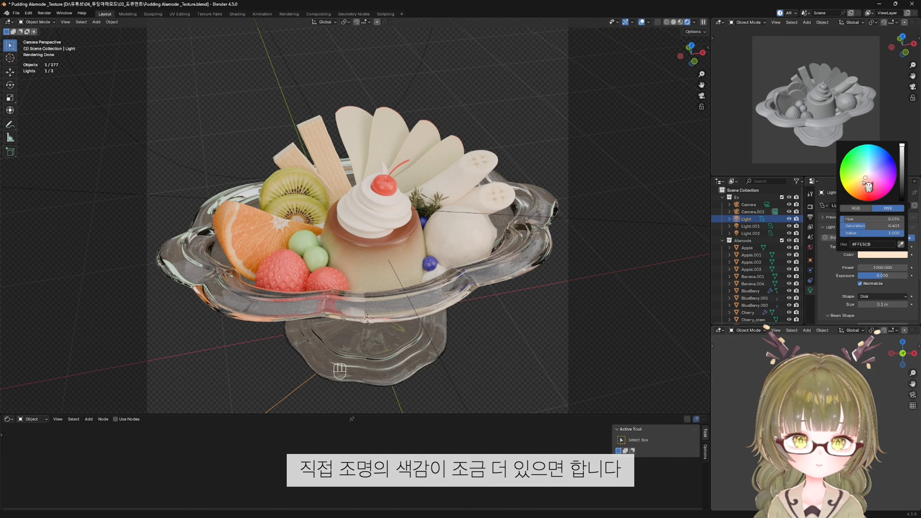
{"action": "left_click_drag", "start_coordinate": [869, 186], "coordinate": [866, 183]}
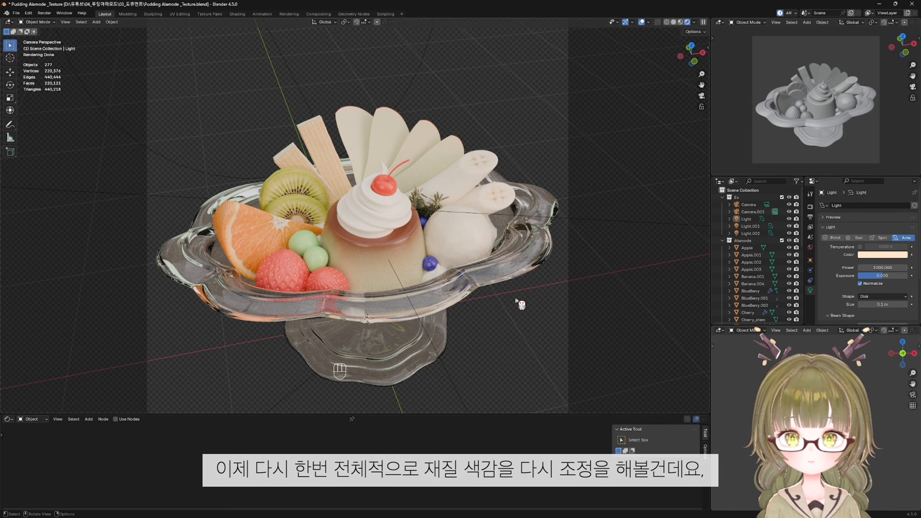
- Change the front strawberry's base colour to a brighter, more saturated orange-red
{"action": "scroll", "coordinate": [452, 349], "scroll_direction": "up", "scroll_amount": 5}
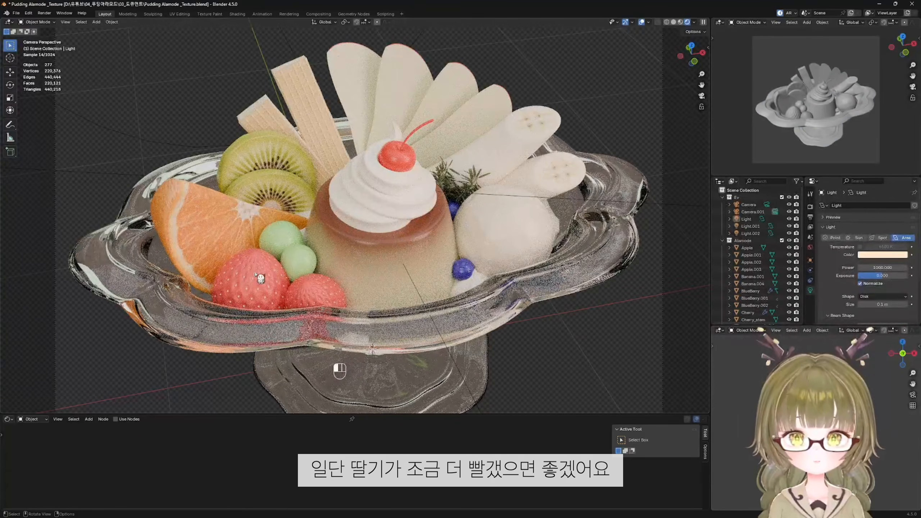
{"action": "left_click", "coordinate": [272, 273]}
{"action": "left_click", "coordinate": [362, 436]}
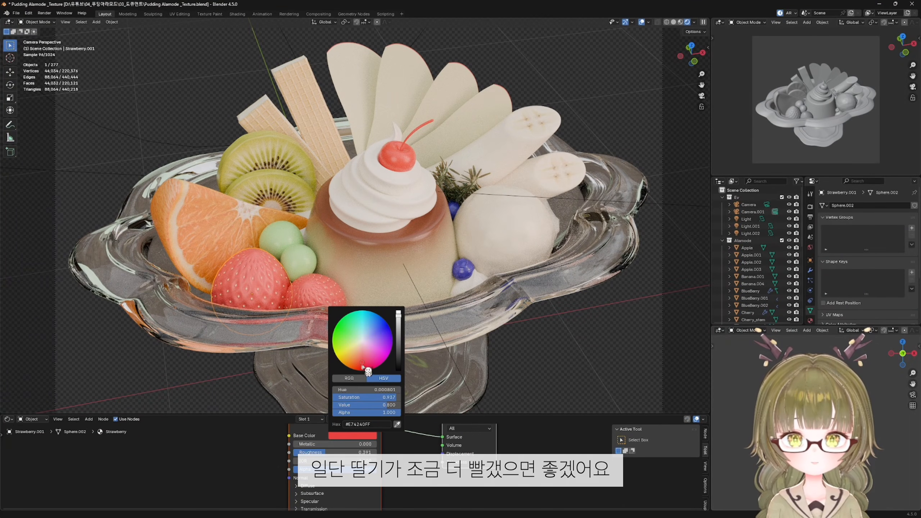
{"action": "left_click_drag", "start_coordinate": [362, 367], "coordinate": [360, 367]}
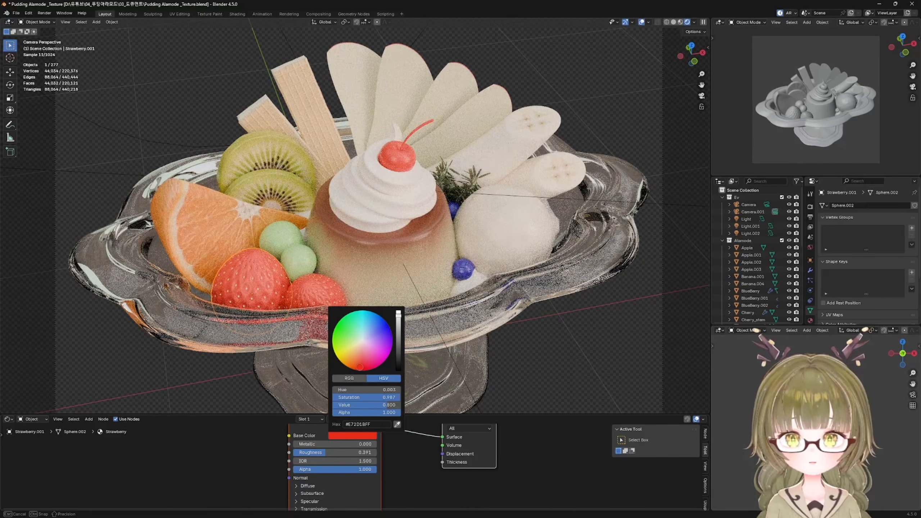
{"action": "left_click_drag", "start_coordinate": [399, 316], "coordinate": [399, 315]}
- Lower the roughness of the strawberry material to give it a glossier surface
{"action": "left_click_drag", "start_coordinate": [330, 452], "coordinate": [325, 453]}
{"action": "left_click", "coordinate": [595, 376]}
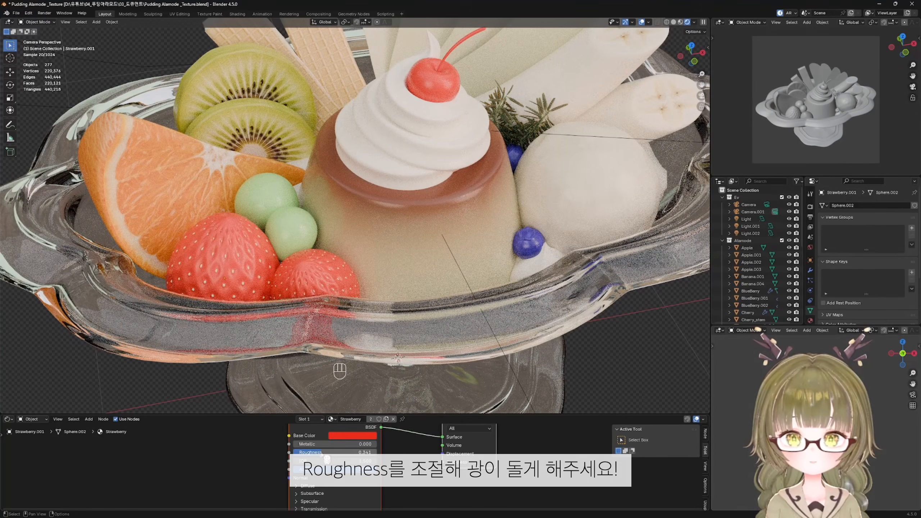
{"action": "left_click_drag", "start_coordinate": [328, 452], "coordinate": [322, 453]}
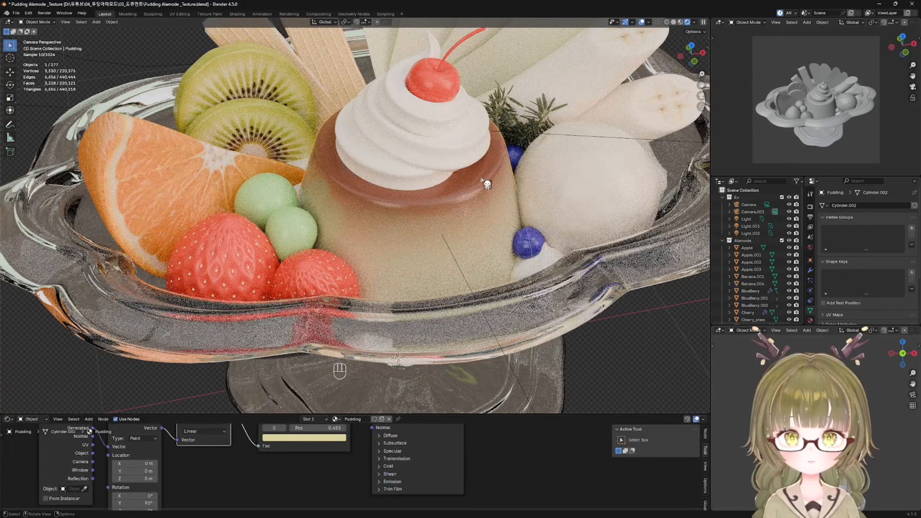
- In the pudding's colour ramp, darken the brown caramel stop to #502C1E and move it to position 0.950
{"action": "scroll", "coordinate": [555, 236], "scroll_direction": "down", "scroll_amount": 5}
{"action": "middle_click_drag", "start_coordinate": [490, 270], "coordinate": [487, 288], "text": "shift"}
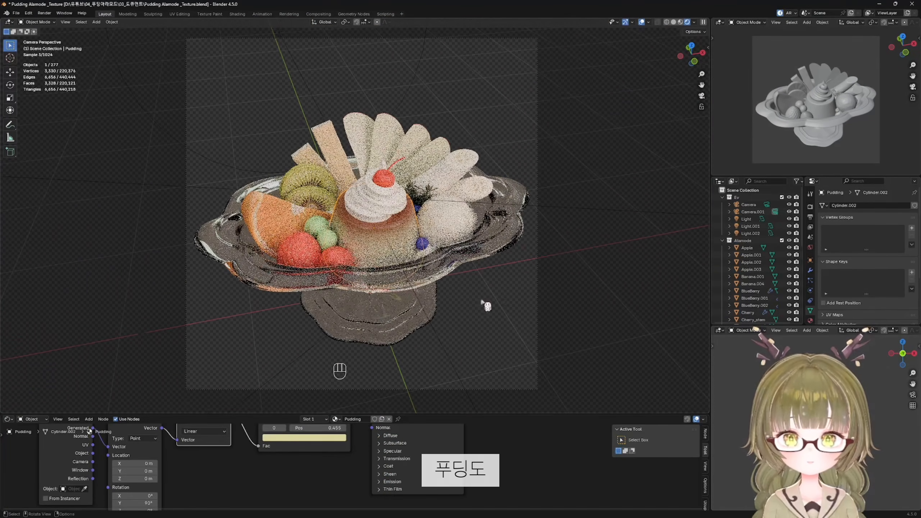
{"action": "middle_click_drag", "start_coordinate": [338, 453], "coordinate": [336, 482], "text": "shift"}
{"action": "left_click", "coordinate": [344, 449]}
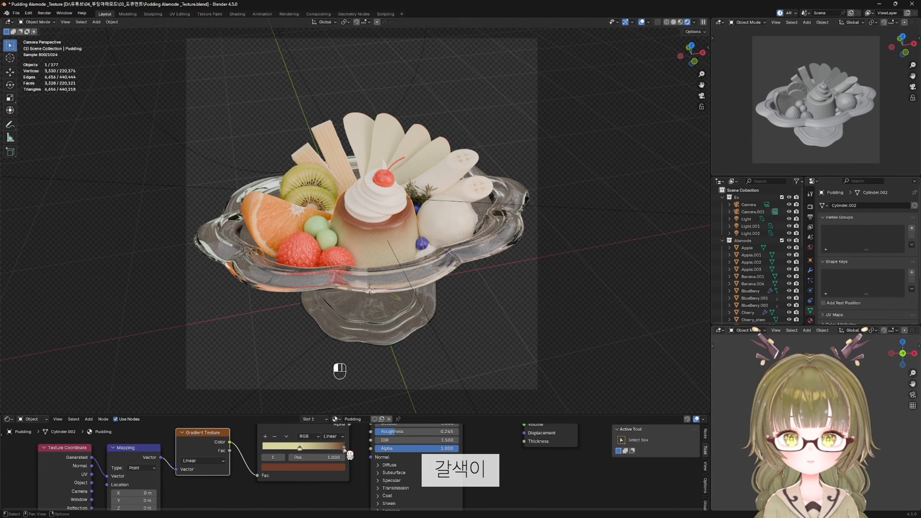
{"action": "left_click", "coordinate": [328, 467]}
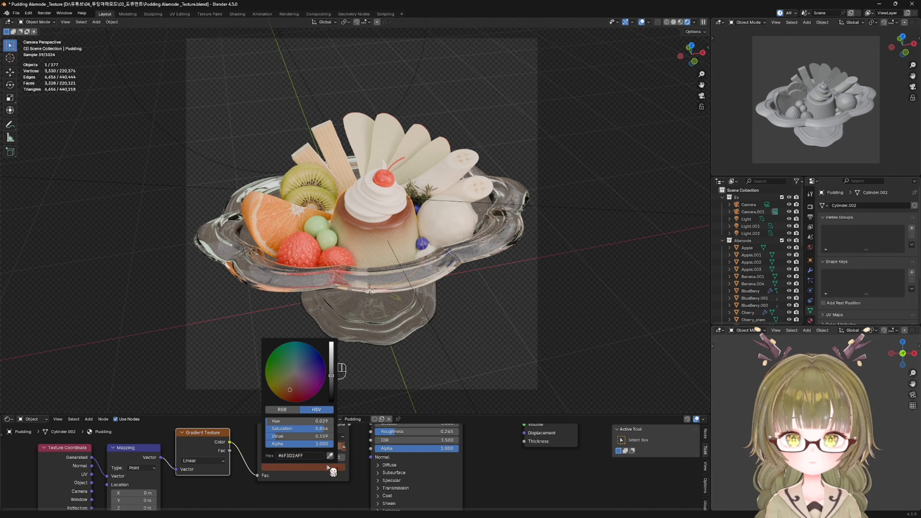
{"action": "left_click_drag", "start_coordinate": [332, 381], "coordinate": [331, 384]}
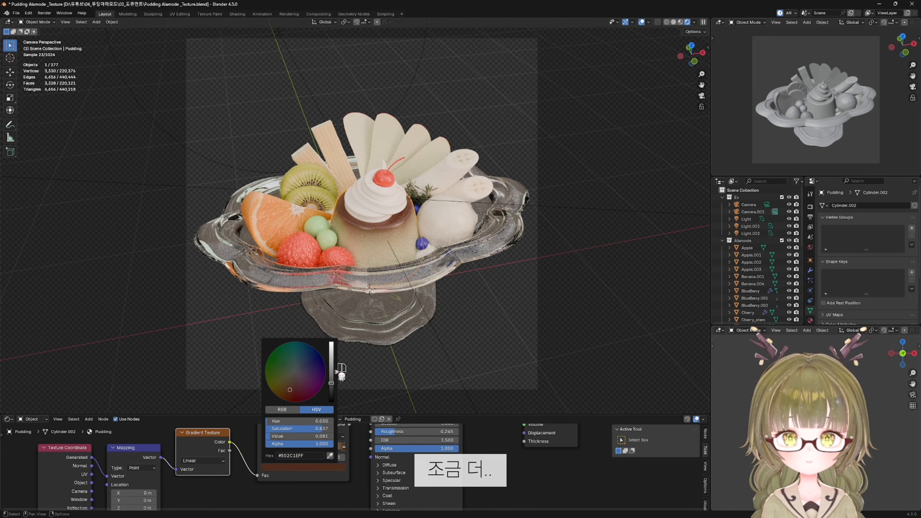
{"action": "left_click_drag", "start_coordinate": [343, 451], "coordinate": [344, 450]}
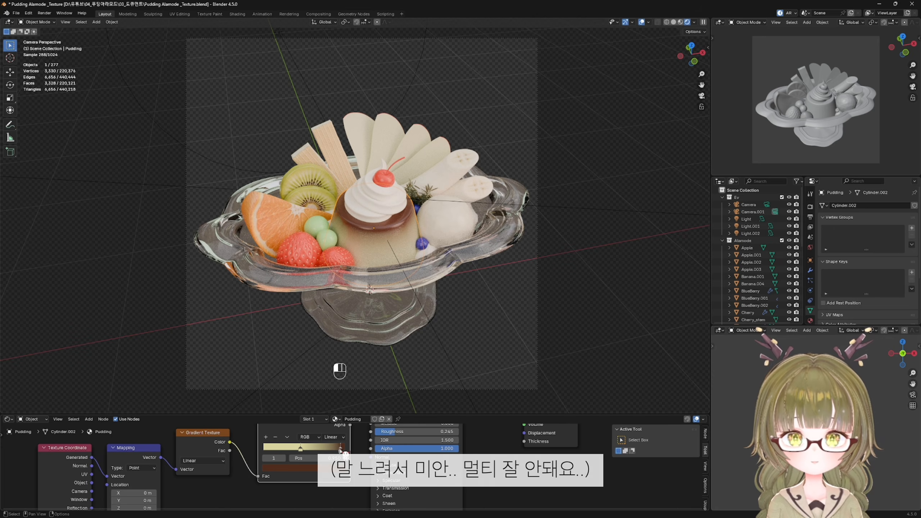
- Try other brown hues for the pudding's caramel colour stop and leave it at a slightly redder dark brown
{"action": "scroll", "coordinate": [434, 334], "scroll_direction": "up", "scroll_amount": 4}
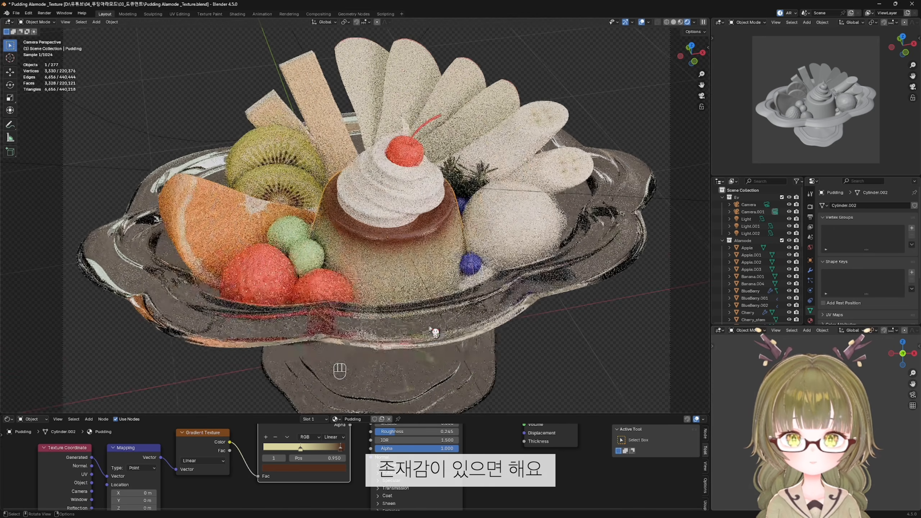
{"action": "left_click", "coordinate": [340, 469]}
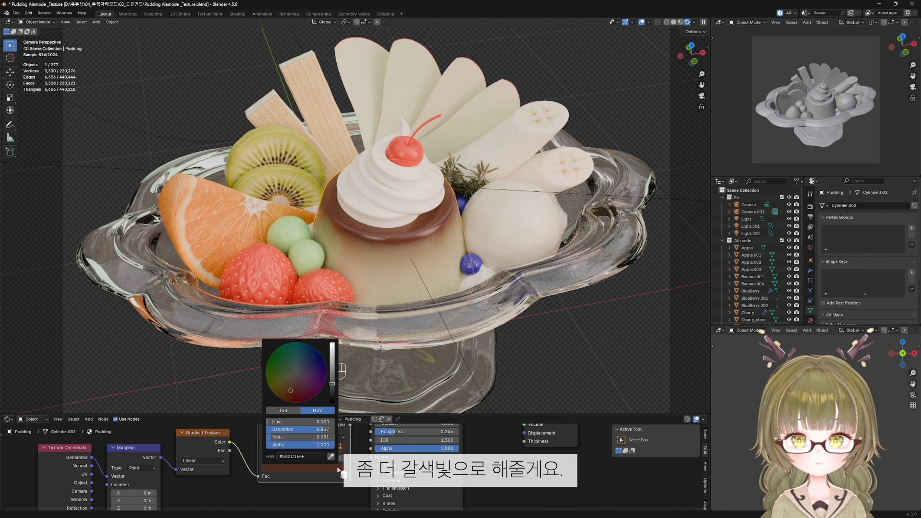
{"action": "key", "text": "ctrl+z"}
{"action": "key", "text": "ctrl+z"}
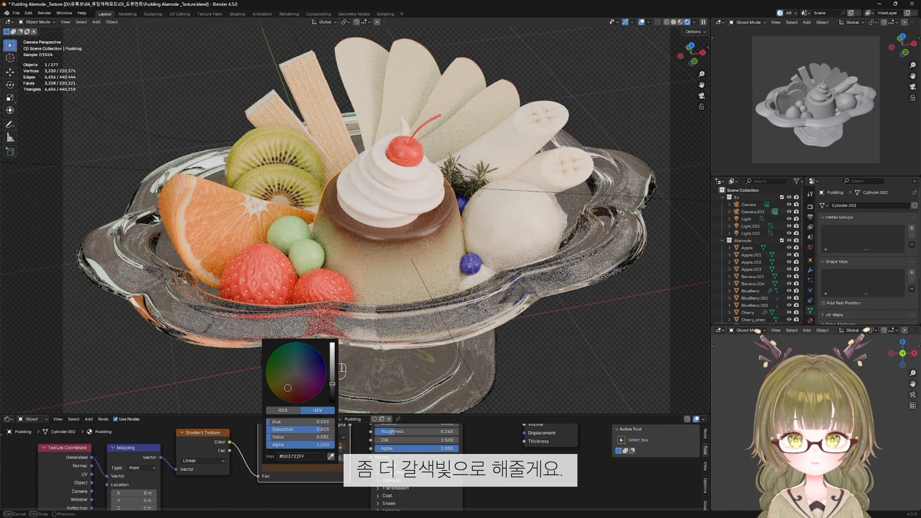
{"action": "key", "text": "ctrl+shift+z"}
{"action": "key", "text": "ctrl+shift+z"}
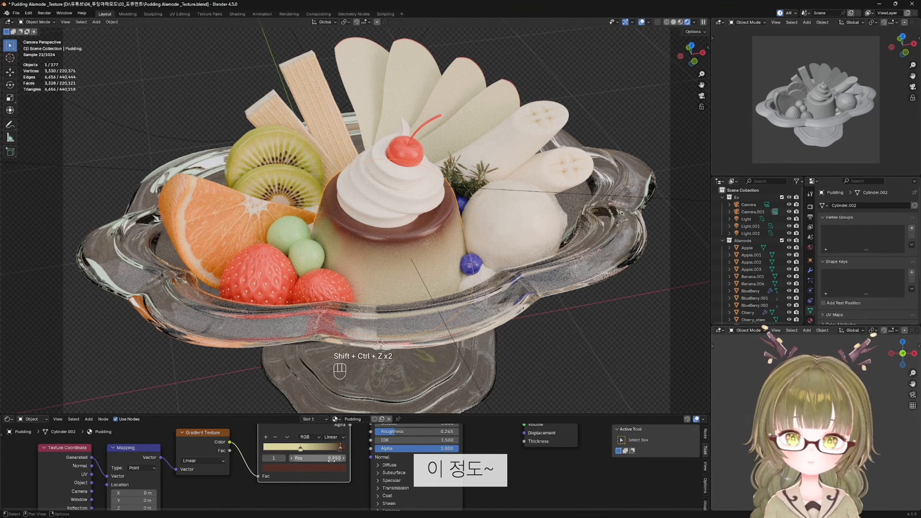
{"action": "left_click", "coordinate": [330, 471]}
{"action": "left_click_drag", "start_coordinate": [293, 390], "coordinate": [293, 389]}
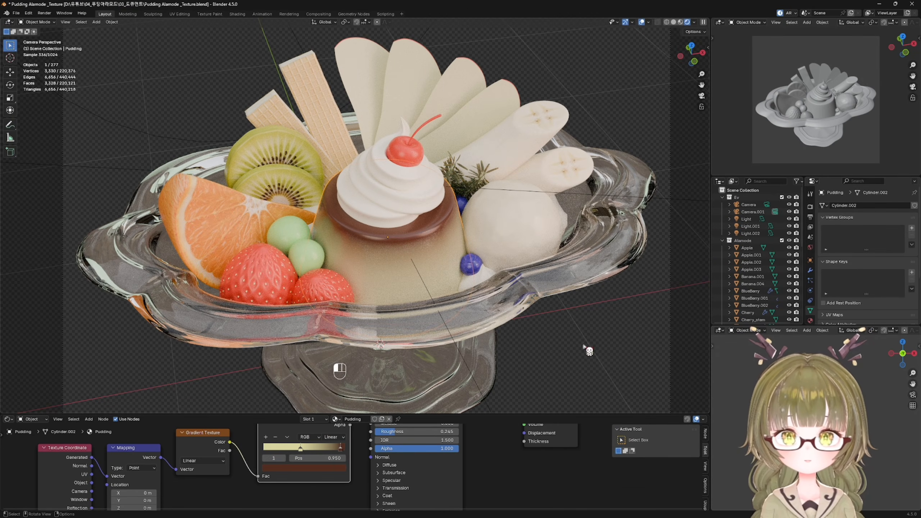
{"action": "left_click", "coordinate": [583, 347]}
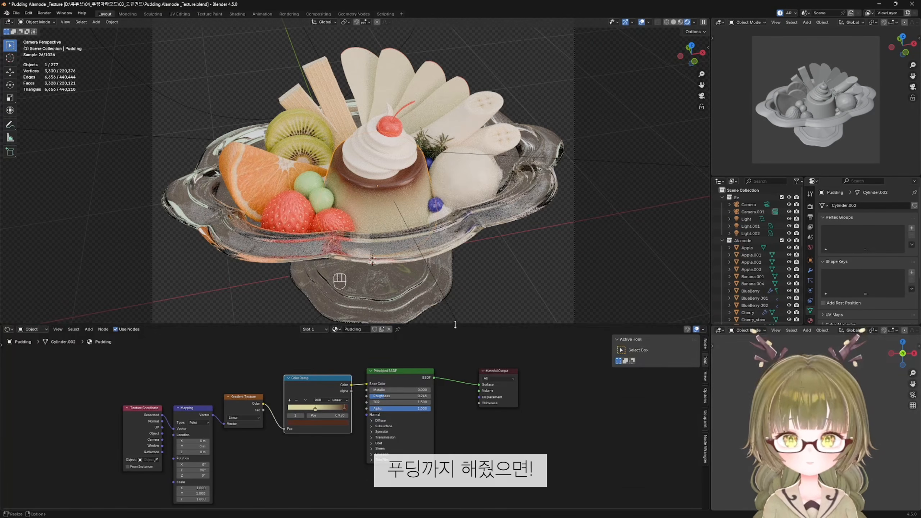
- Enlarge the node editor, switch it to the world nodes and replace the environment image with meadow_2_8k.hdr
{"action": "mouse_move", "coordinate": [463, 395]}
{"action": "left_mouse_down"}
{"action": "mouse_move", "coordinate": [463, 363]}
{"action": "mouse_move", "coordinate": [462, 403]}
{"action": "left_mouse_up"}
{"action": "left_click", "coordinate": [514, 317]}
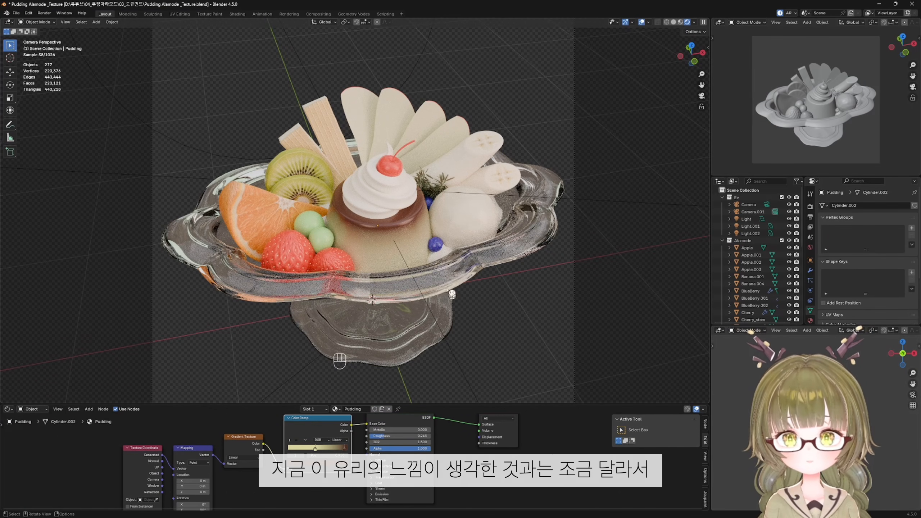
{"action": "middle_click_drag", "start_coordinate": [412, 337], "coordinate": [501, 321]}
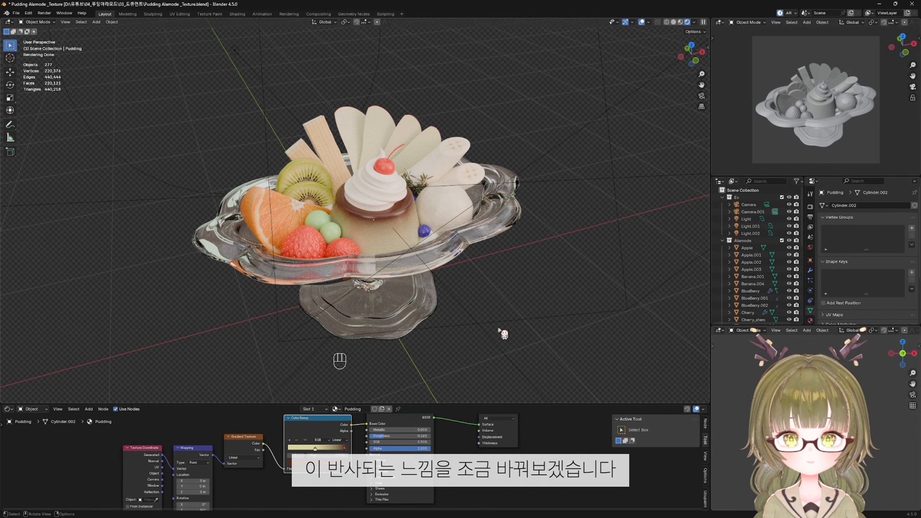
{"action": "left_click_drag", "start_coordinate": [204, 405], "coordinate": [205, 365]}
{"action": "left_click", "coordinate": [32, 370]}
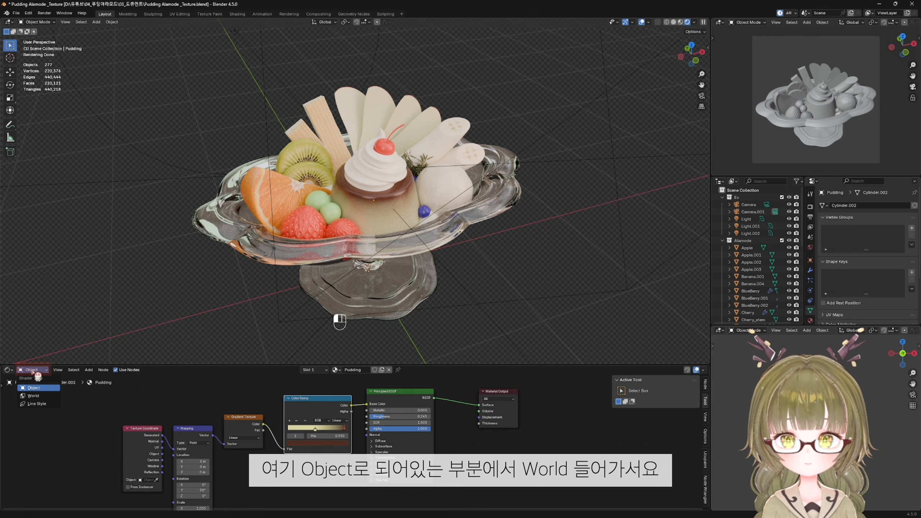
{"action": "left_click", "coordinate": [33, 395]}
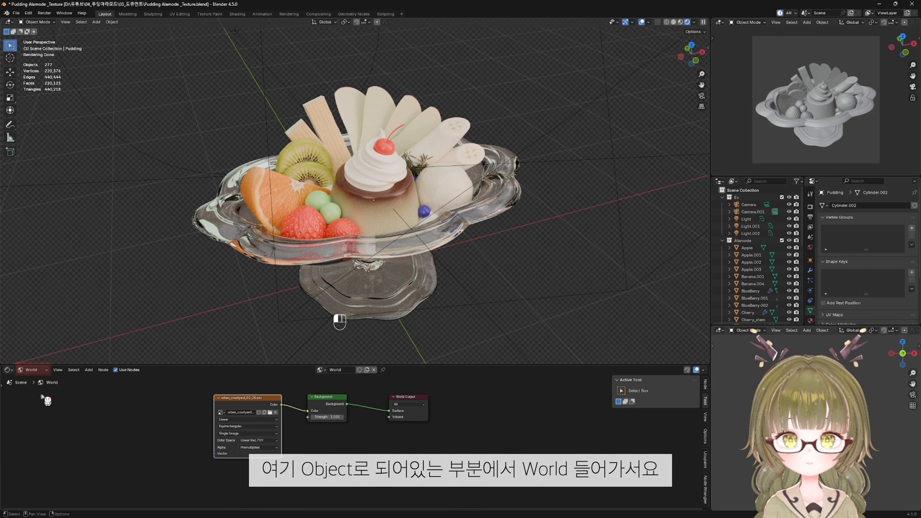
{"action": "left_click", "coordinate": [270, 413]}
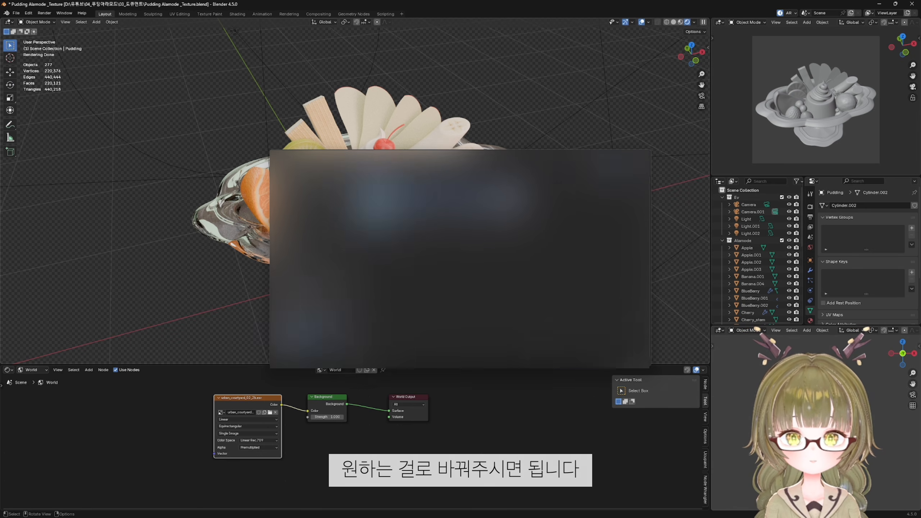
{"action": "double_click", "coordinate": [378, 205]}
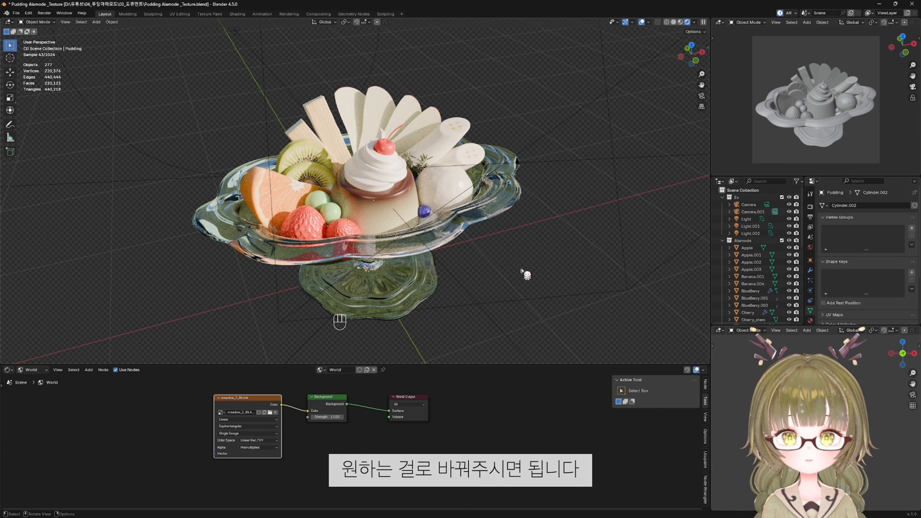
- Set the world background strength to 0.3
{"action": "middle_click_drag", "start_coordinate": [433, 393], "coordinate": [458, 393]}
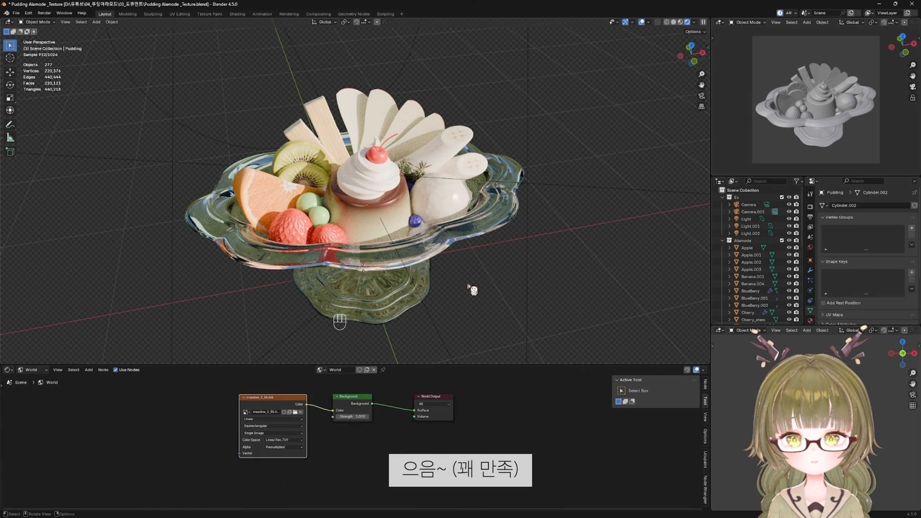
{"action": "scroll", "coordinate": [470, 288], "scroll_direction": "up", "scroll_amount": 3}
{"action": "middle_click_drag", "start_coordinate": [490, 295], "coordinate": [417, 320]}
{"action": "scroll", "coordinate": [361, 419], "scroll_direction": "up", "scroll_amount": 3}
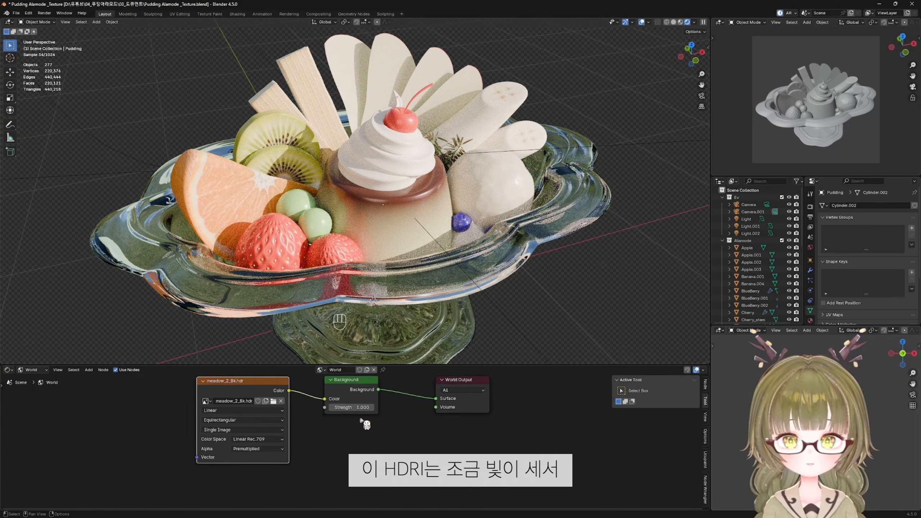
{"action": "left_click", "coordinate": [363, 432]}
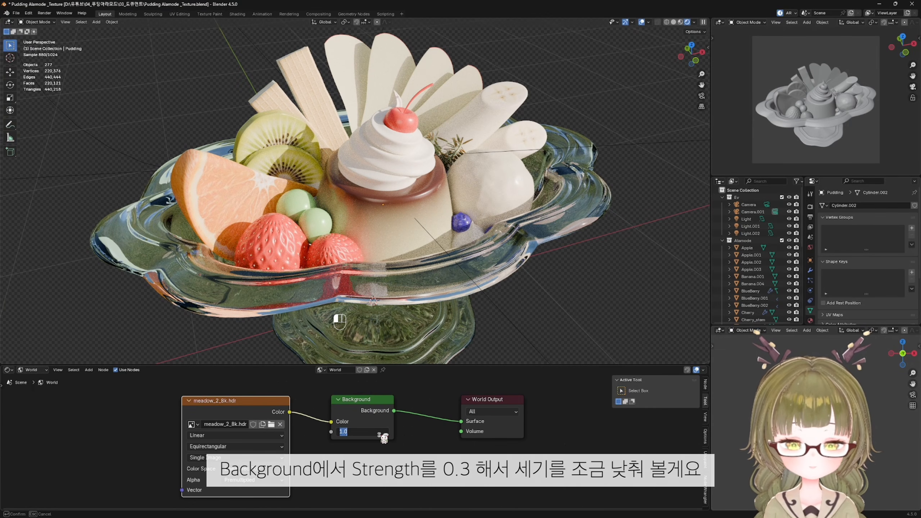
{"action": "type", "text": "0.3"}
{"action": "key", "text": "Return"}
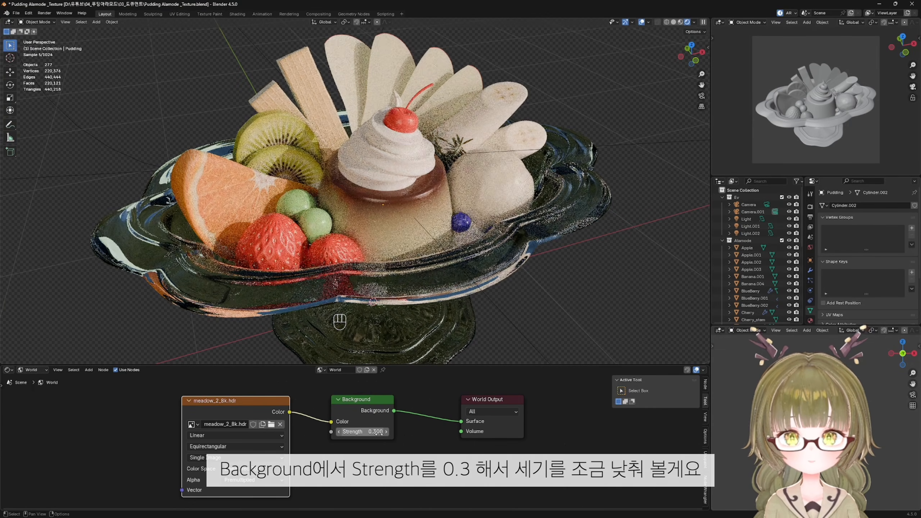
- Add mapping and texture coordinate nodes to the environment texture and rotate the mapping -15° around Z
{"action": "middle_click_drag", "start_coordinate": [495, 292], "coordinate": [526, 297]}
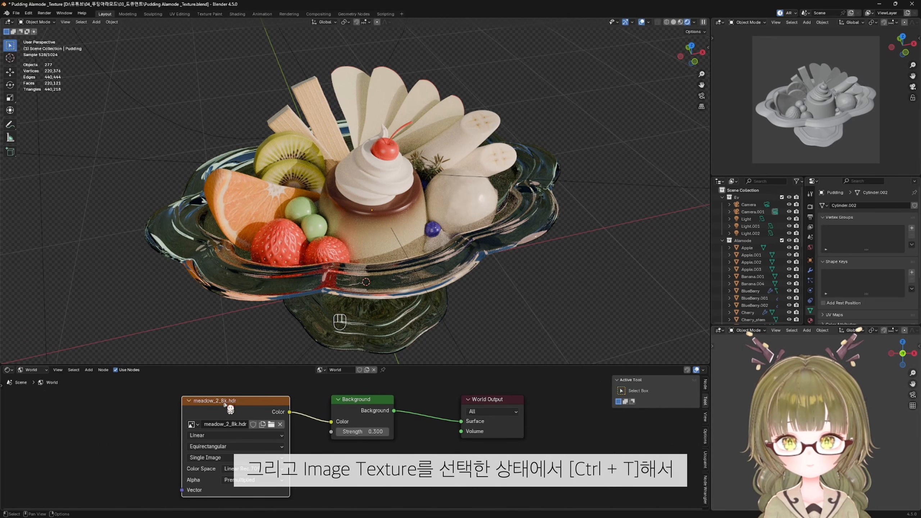
{"action": "key", "text": "ctrl+t"}
{"action": "middle_click_drag", "start_coordinate": [195, 473], "coordinate": [248, 448]}
{"action": "scroll", "coordinate": [249, 449], "scroll_direction": "down", "scroll_amount": 1}
{"action": "middle_click_drag", "start_coordinate": [217, 481], "coordinate": [226, 470]}
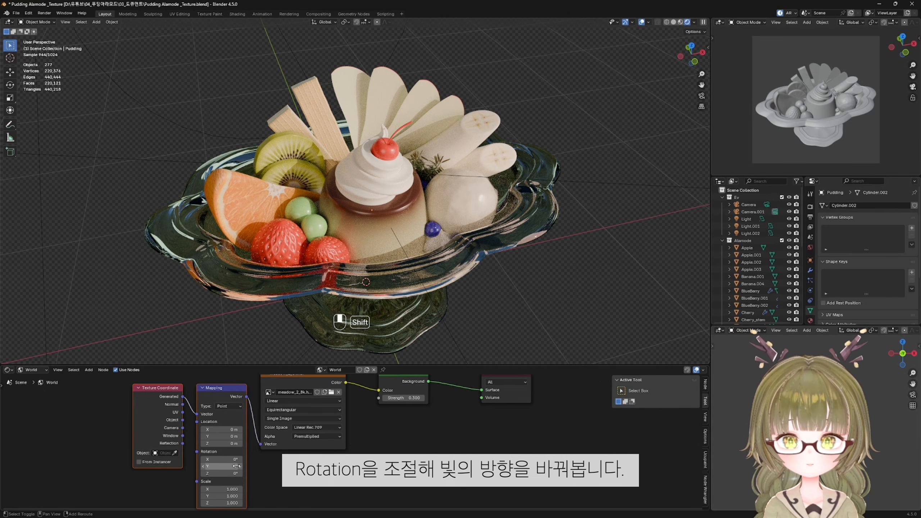
{"action": "mouse_move", "coordinate": [222, 473]}
{"action": "left_mouse_down"}
{"action": "mouse_move", "coordinate": [203, 473]}
{"action": "mouse_move", "coordinate": [214, 474]}
{"action": "left_mouse_up"}
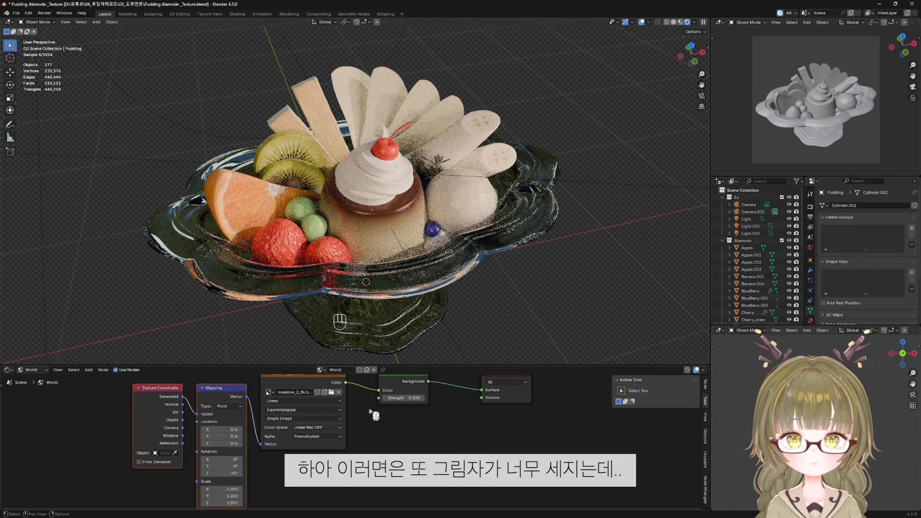
- Adjust the front strawberry's base colour to a deeper, darker red
{"action": "left_click", "coordinate": [279, 243]}
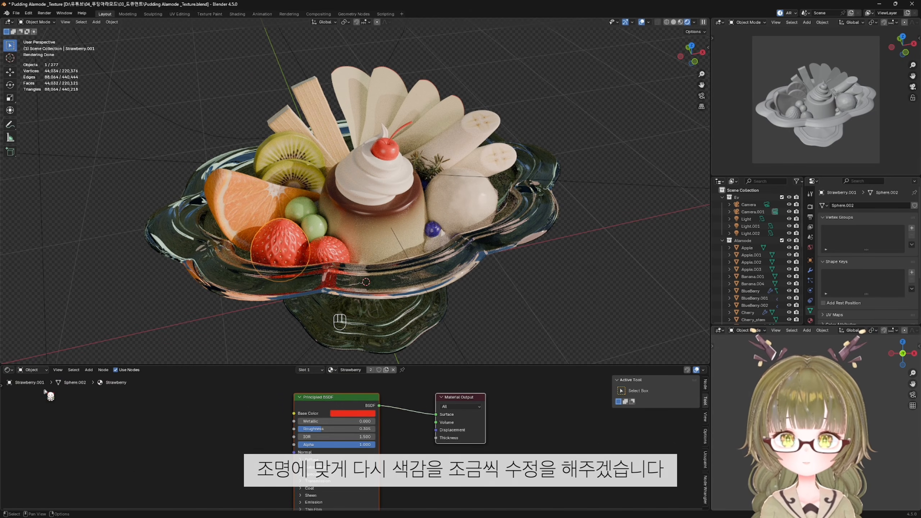
{"action": "left_click", "coordinate": [356, 414]}
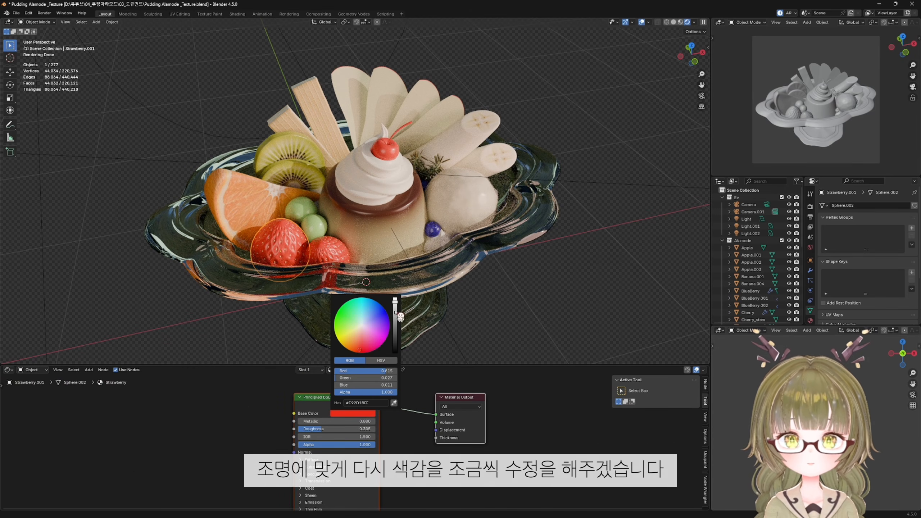
{"action": "left_click_drag", "start_coordinate": [396, 302], "coordinate": [395, 299]}
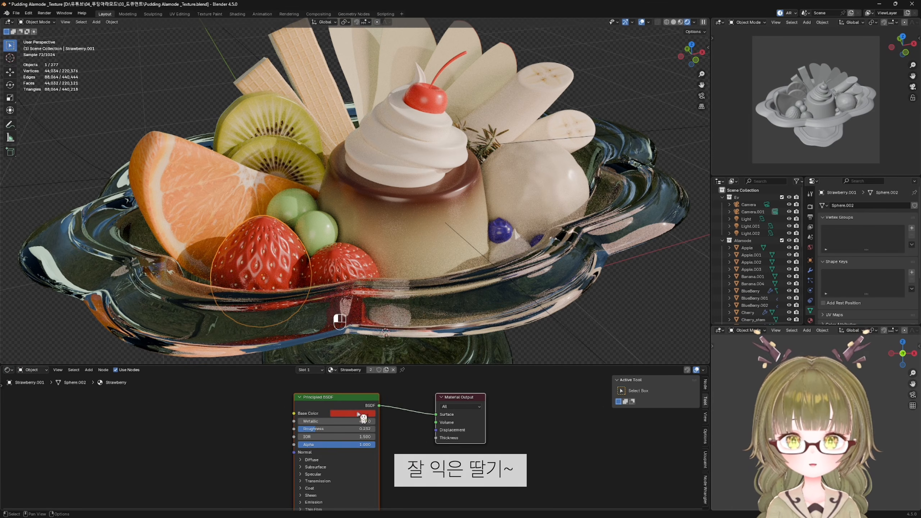
- Darken the front strawberry's red base colour slightly further
{"action": "left_click", "coordinate": [358, 414]}
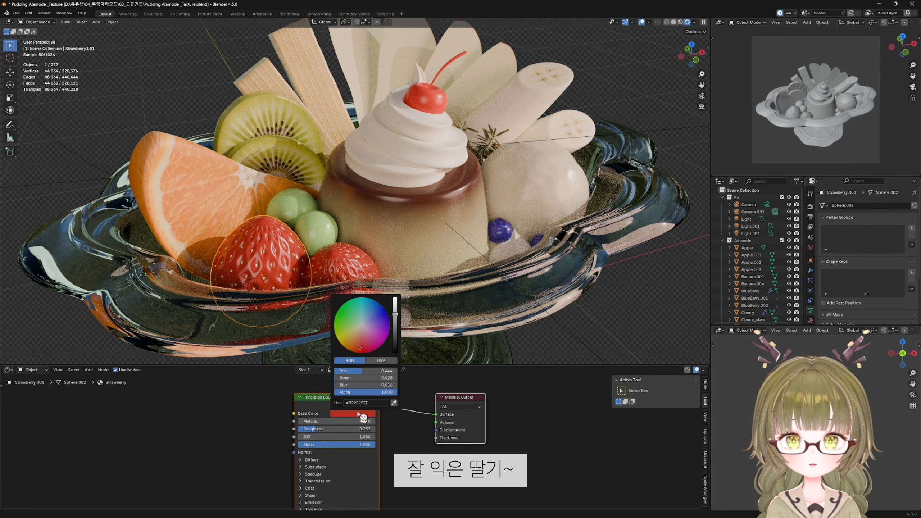
{"action": "left_click_drag", "start_coordinate": [395, 313], "coordinate": [395, 314]}
{"action": "left_click", "coordinate": [563, 336]}
- Change the cherry material's base colour to a darker, deeper red
{"action": "left_click", "coordinate": [443, 101]}
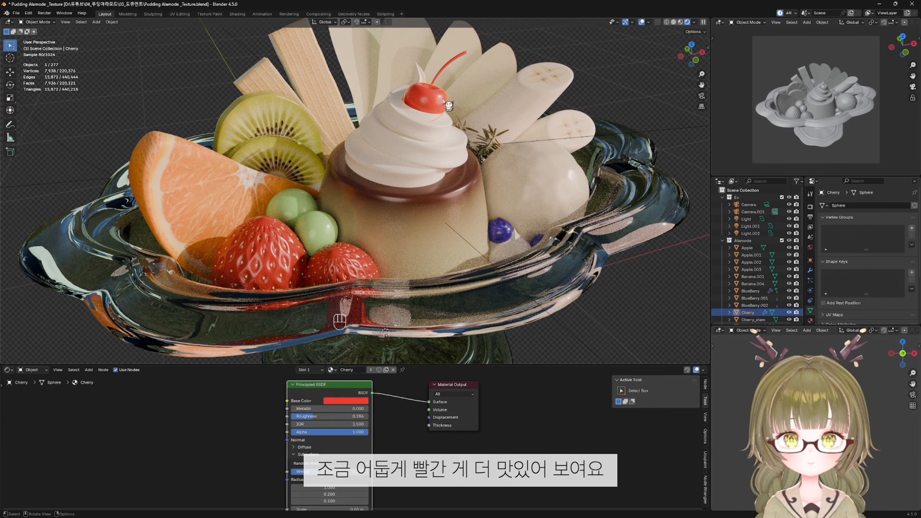
{"action": "left_click", "coordinate": [350, 402]}
{"action": "left_click_drag", "start_coordinate": [394, 299], "coordinate": [394, 305]}
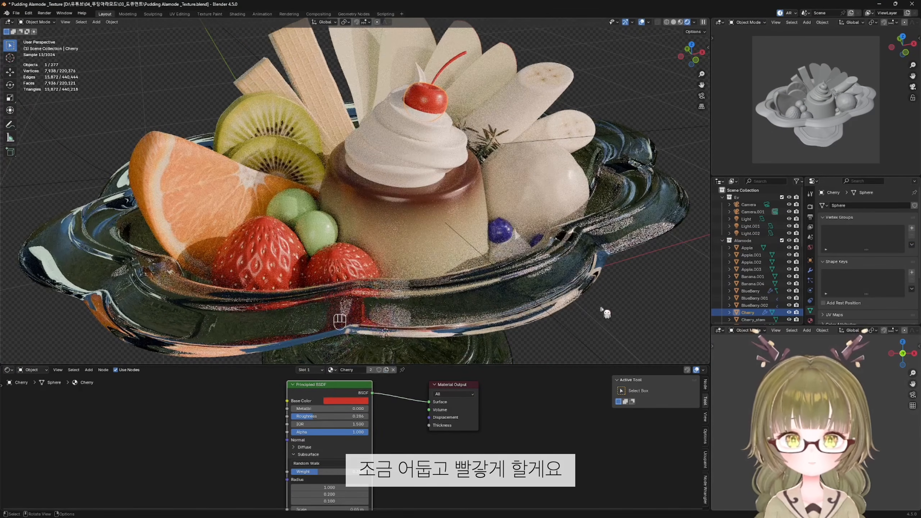
{"action": "left_click", "coordinate": [339, 319]}
- Darken the red base colour of the apple slices' peel material and lower its roughness slightly
{"action": "middle_click_drag", "start_coordinate": [339, 319], "coordinate": [339, 321]}
{"action": "middle_click_drag", "start_coordinate": [496, 285], "coordinate": [398, 177]}
{"action": "scroll", "coordinate": [304, 161], "scroll_direction": "up", "scroll_amount": 3}
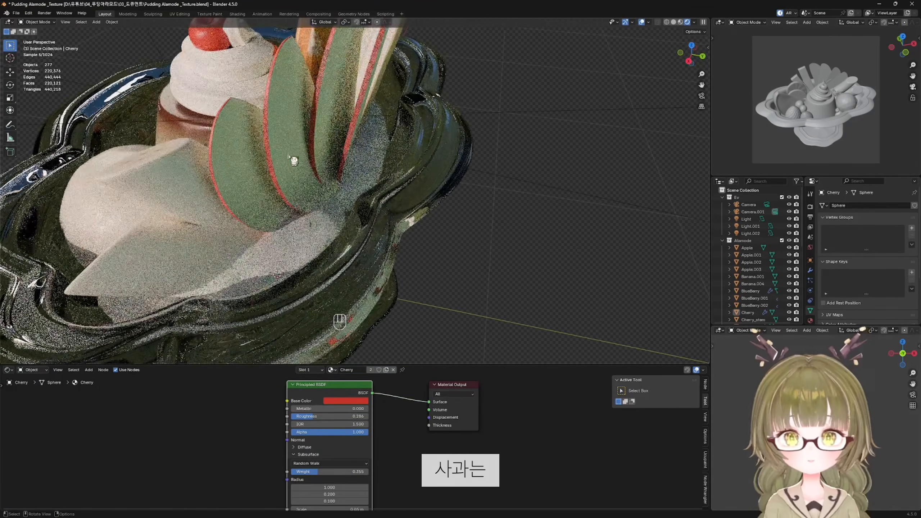
{"action": "left_click", "coordinate": [274, 159]}
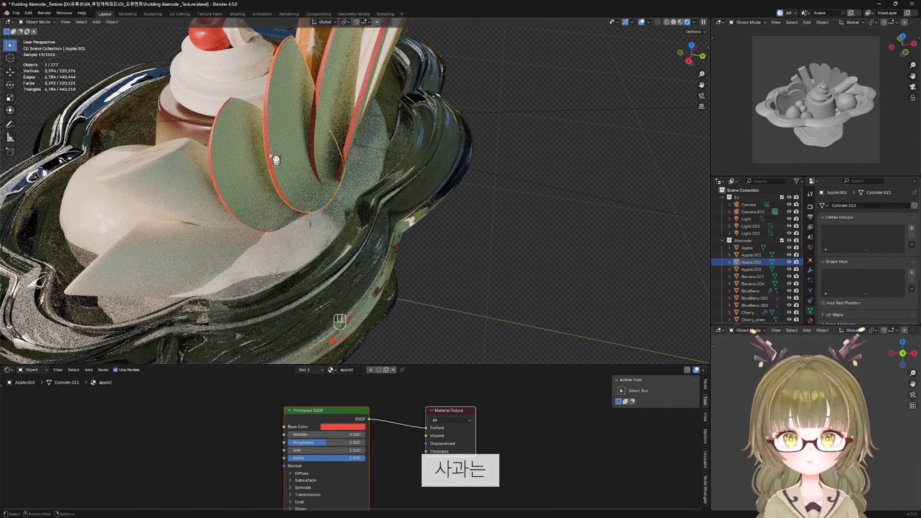
{"action": "left_click", "coordinate": [349, 428]}
{"action": "left_click_drag", "start_coordinate": [390, 327], "coordinate": [392, 331]}
{"action": "left_click_drag", "start_coordinate": [324, 444], "coordinate": [317, 444]}
{"action": "left_click", "coordinate": [378, 333]}
- Set the ice cream material's roughness to about 0.318
{"action": "scroll", "coordinate": [388, 303], "scroll_direction": "down", "scroll_amount": 5}
{"action": "middle_click_drag", "start_coordinate": [388, 303], "coordinate": [471, 290]}
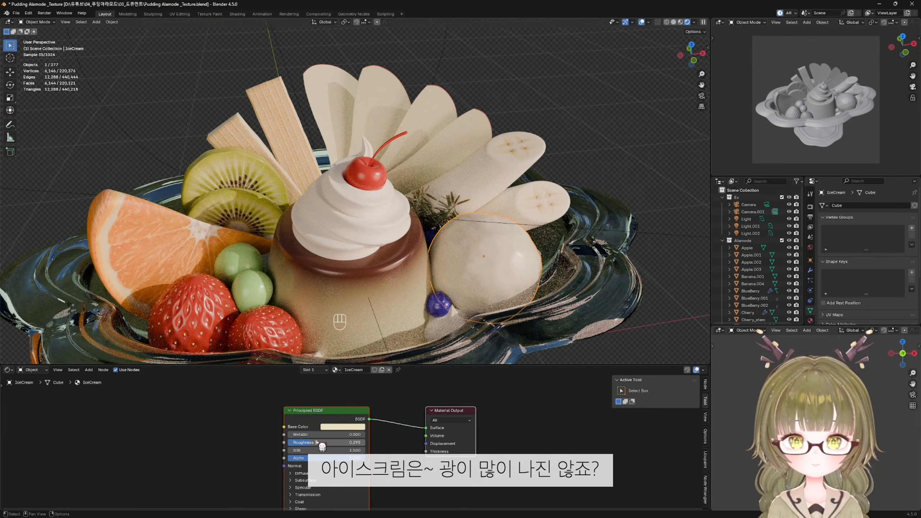
{"action": "left_click_drag", "start_coordinate": [317, 442], "coordinate": [326, 442]}
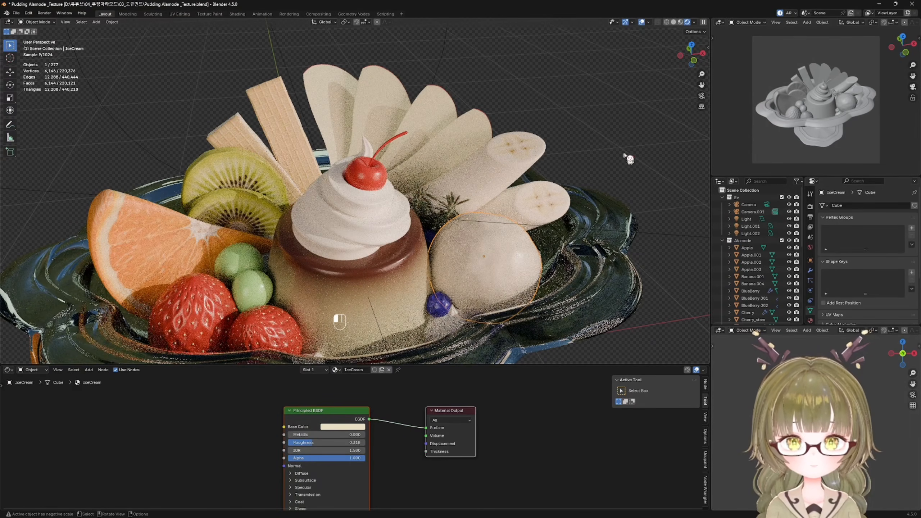
{"action": "left_click", "coordinate": [624, 156]}
- Switch the node editor to the world nodes and tilt the environment mapping slightly around Y
{"action": "scroll", "coordinate": [589, 199], "scroll_direction": "down", "scroll_amount": 2}
{"action": "middle_click_drag", "start_coordinate": [555, 237], "coordinate": [595, 236]}
{"action": "left_click", "coordinate": [32, 370]}
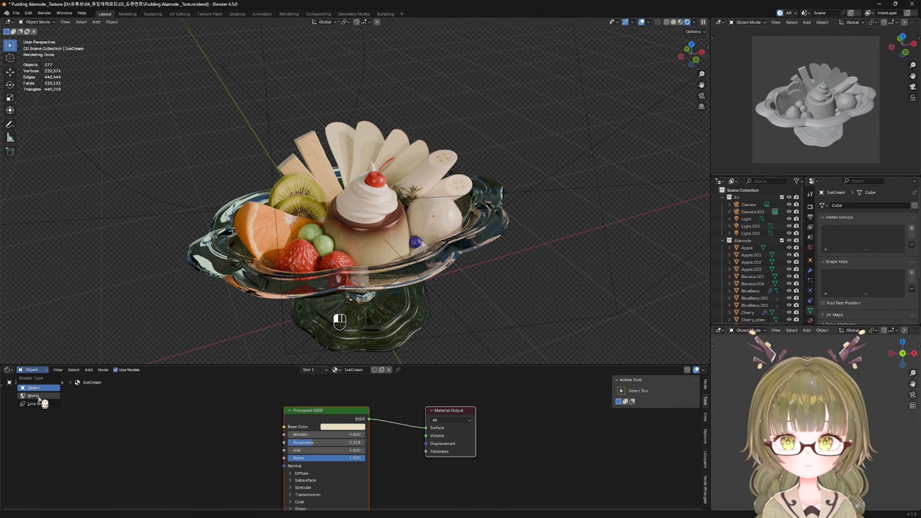
{"action": "left_click", "coordinate": [33, 395]}
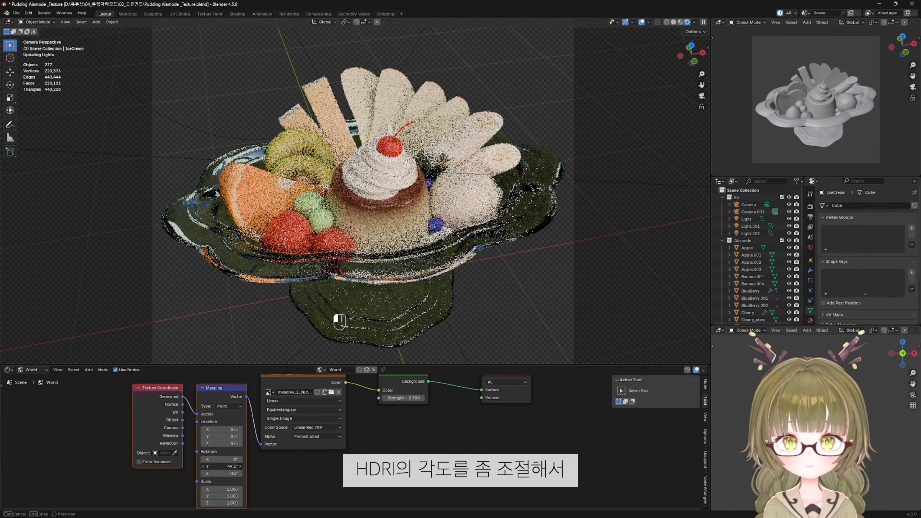
{"action": "left_click_drag", "start_coordinate": [222, 466], "coordinate": [230, 466]}
{"action": "key", "text": "ctrl+z"}
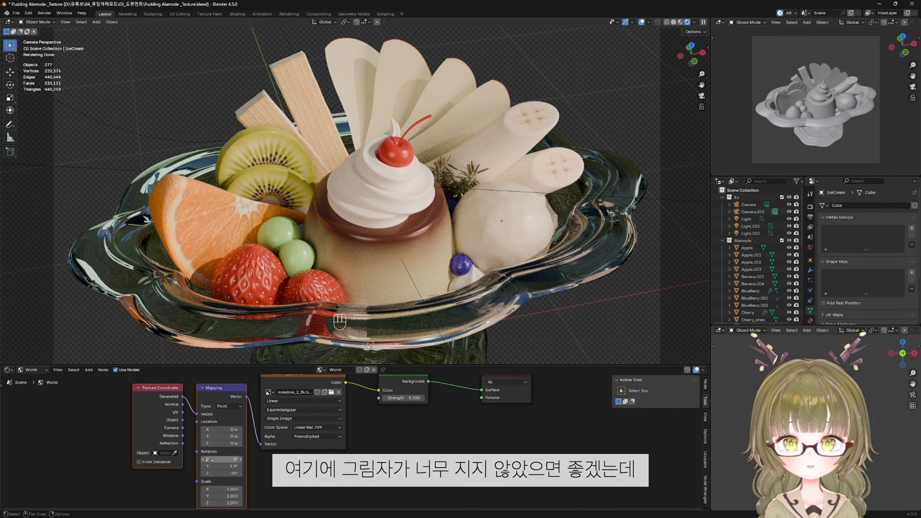
- Rotate the environment mapping about 33° around X and about -14° around Z
{"action": "left_click_drag", "start_coordinate": [222, 459], "coordinate": [203, 474]}
{"action": "scroll", "coordinate": [555, 323], "scroll_direction": "up", "scroll_amount": 1}
{"action": "scroll", "coordinate": [519, 311], "scroll_direction": "down", "scroll_amount": 3}
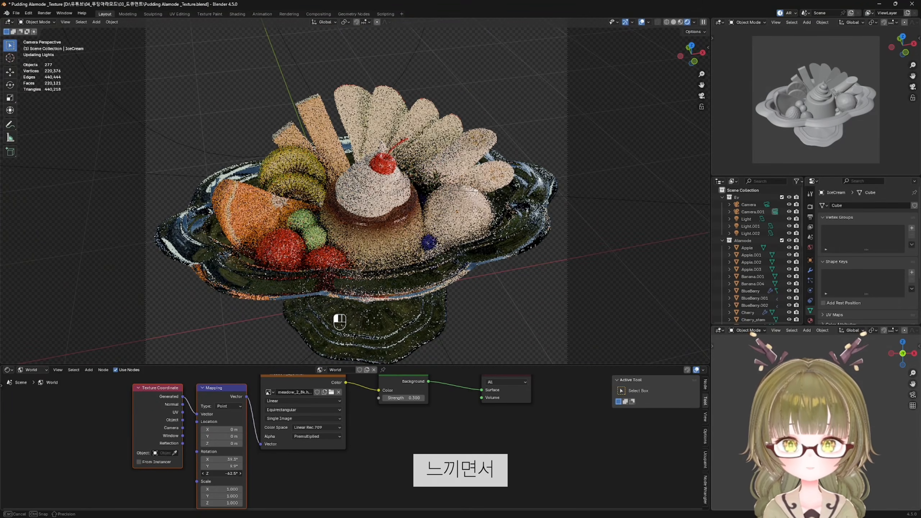
{"action": "scroll", "coordinate": [345, 336], "scroll_direction": "up", "scroll_amount": 2}
{"action": "scroll", "coordinate": [376, 340], "scroll_direction": "down", "scroll_amount": 2}
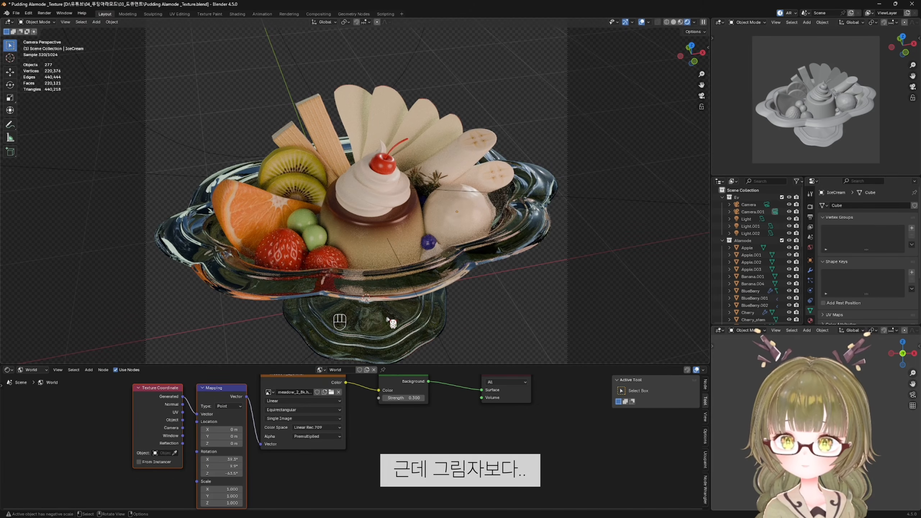
{"action": "scroll", "coordinate": [381, 295], "scroll_direction": "up", "scroll_amount": 2}
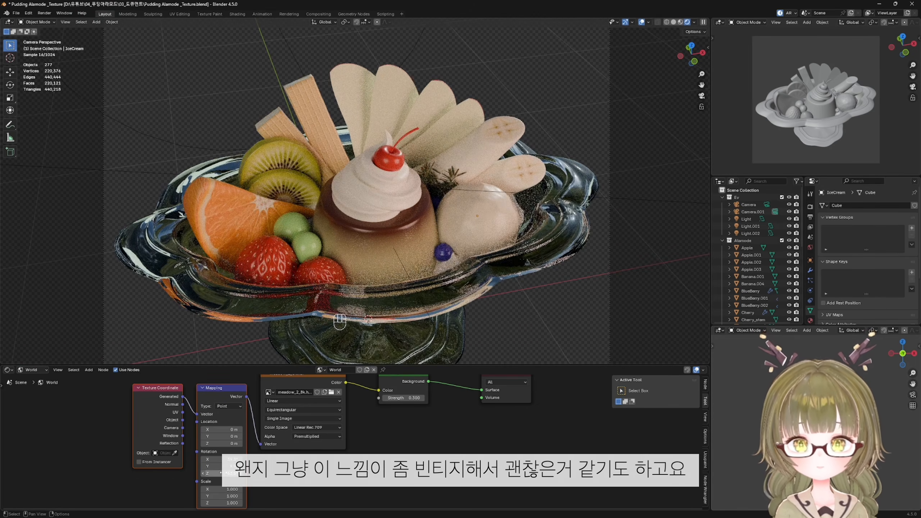
{"action": "scroll", "coordinate": [457, 318], "scroll_direction": "down", "scroll_amount": 1}
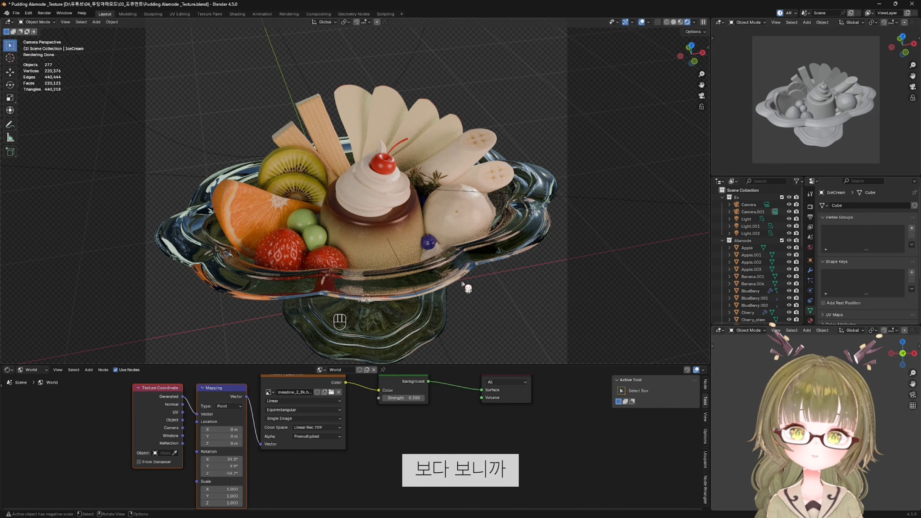
- Try power values of 5000 and 1500 on the first area light, and undo the changes
{"action": "left_click", "coordinate": [764, 219]}
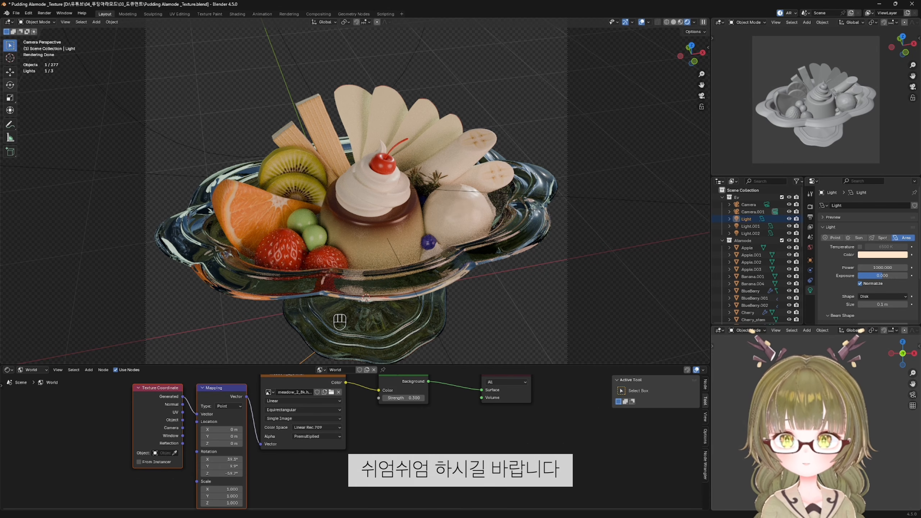
{"action": "left_click", "coordinate": [885, 268]}
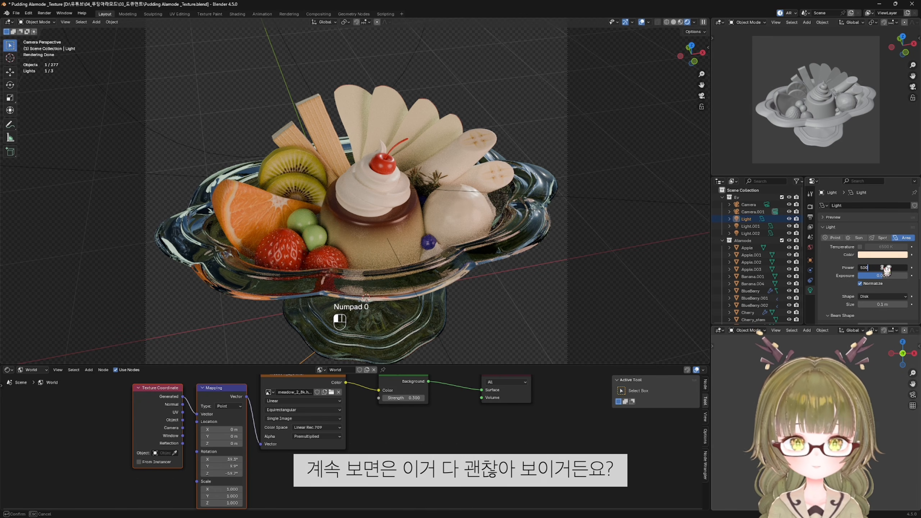
{"action": "type", "text": "500"}
{"action": "key", "text": "Return"}
{"action": "left_click", "coordinate": [881, 267]}
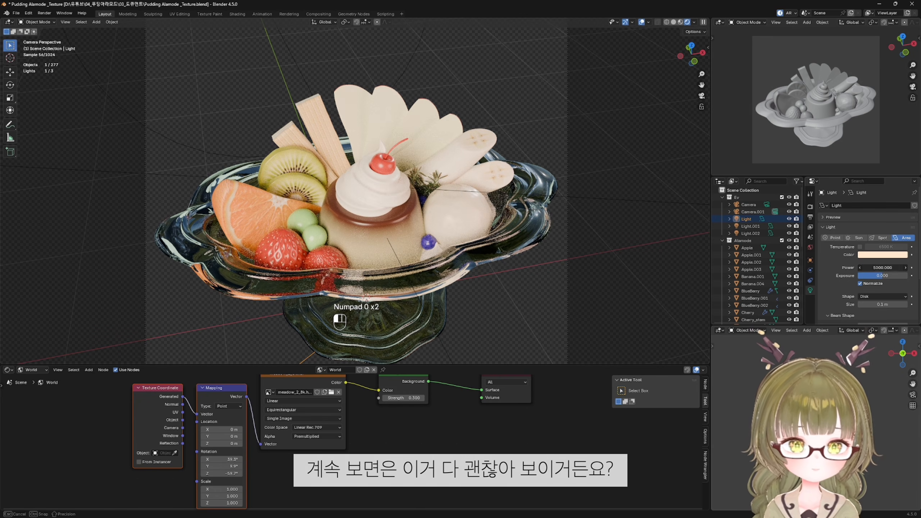
{"action": "type", "text": "2000"}
{"action": "key", "text": "Return"}
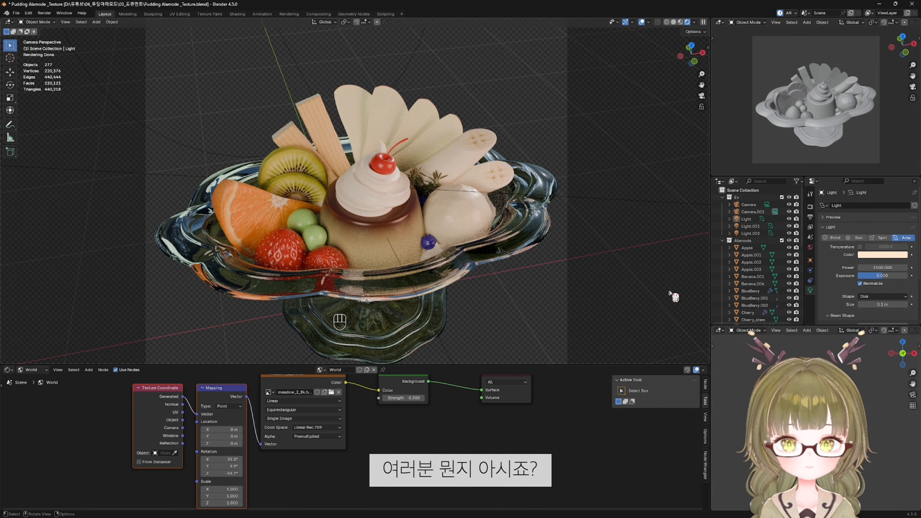
{"action": "key", "text": "ctrl+z"}
{"action": "key", "text": "ctrl+z"}
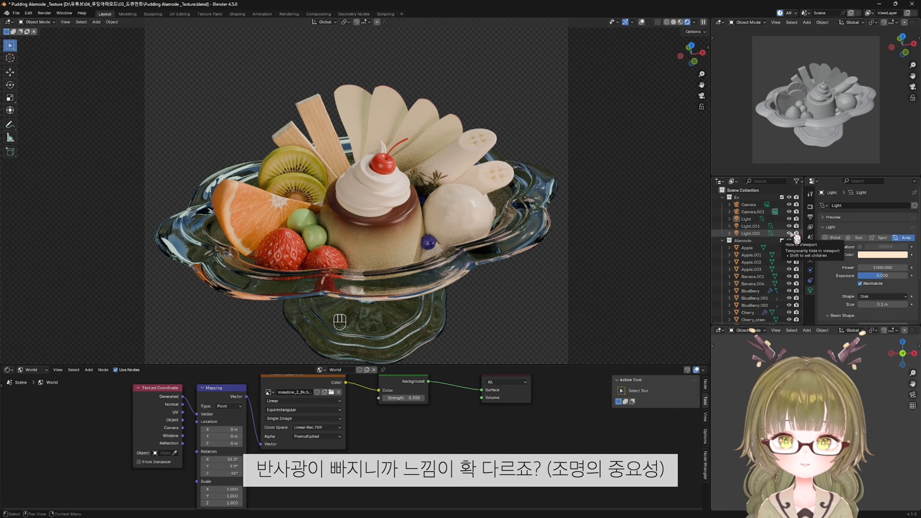
- Hide and show Light.002 to compare the dessert with and without its reflected light
{"action": "left_click", "coordinate": [790, 234]}
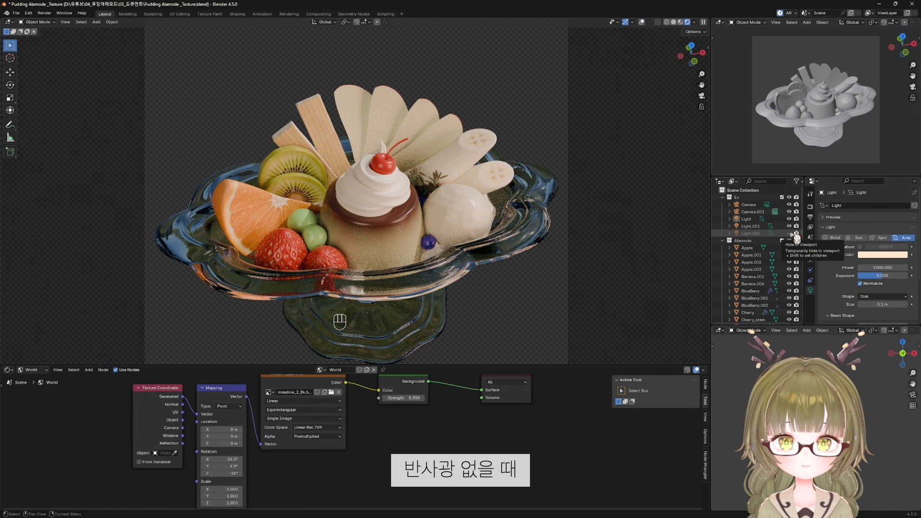
{"action": "left_click", "coordinate": [790, 234]}
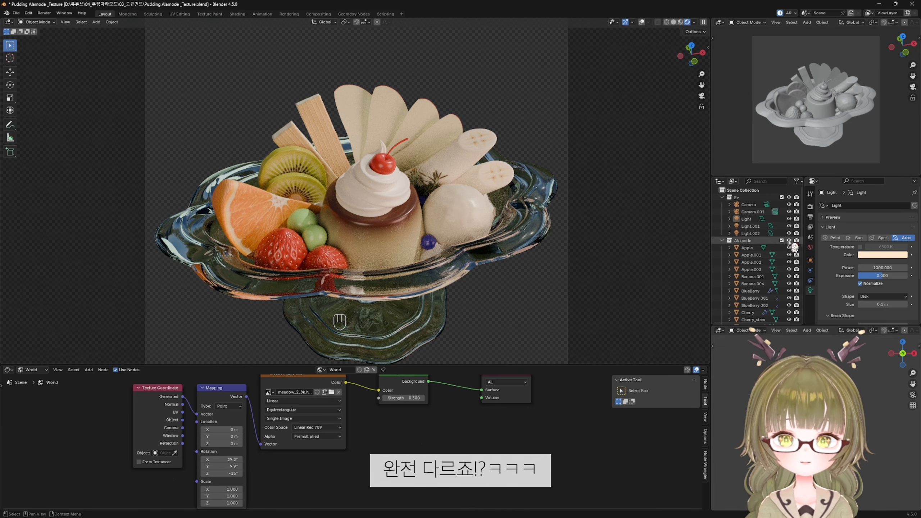
{"action": "middle_click_drag", "start_coordinate": [552, 327], "coordinate": [552, 312]}
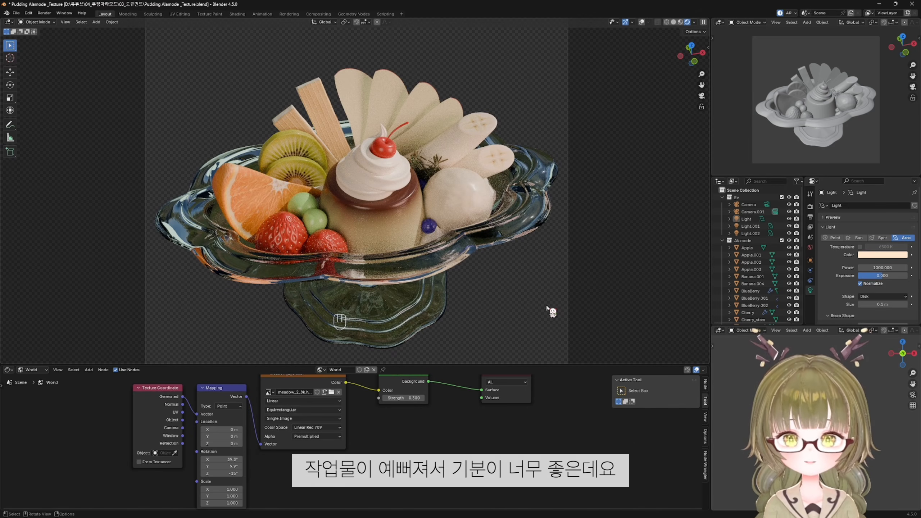
- Duplicate the first area light about 4 m along X and change the copy to a point light
{"action": "scroll", "coordinate": [596, 311], "scroll_direction": "up", "scroll_amount": 1}
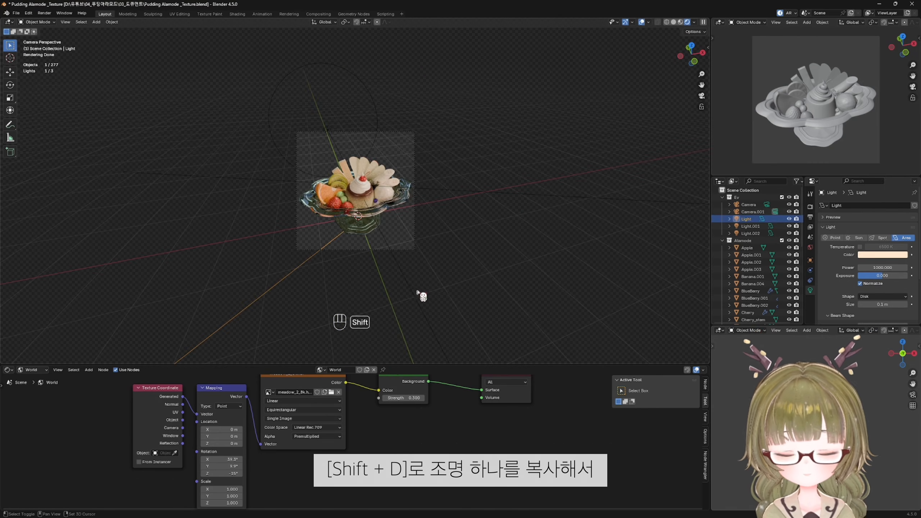
{"action": "key", "text": "shift+d"}
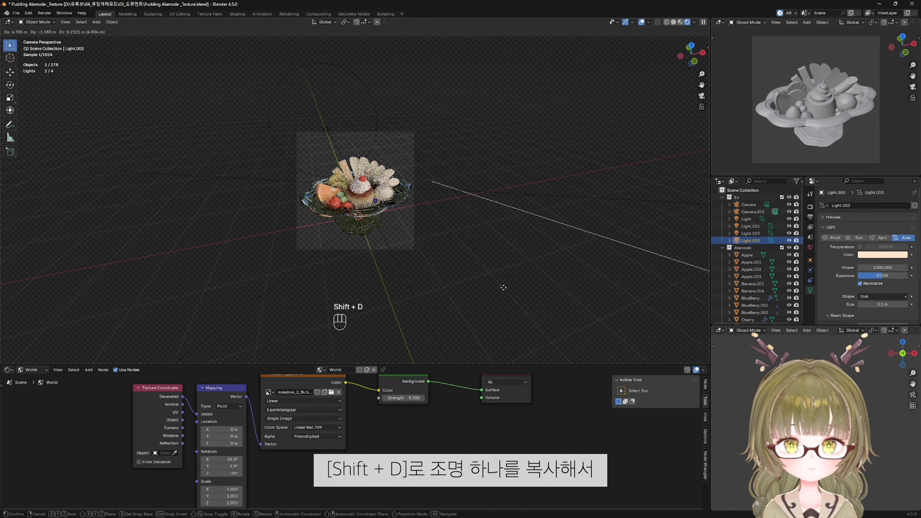
{"action": "left_click", "coordinate": [490, 290]}
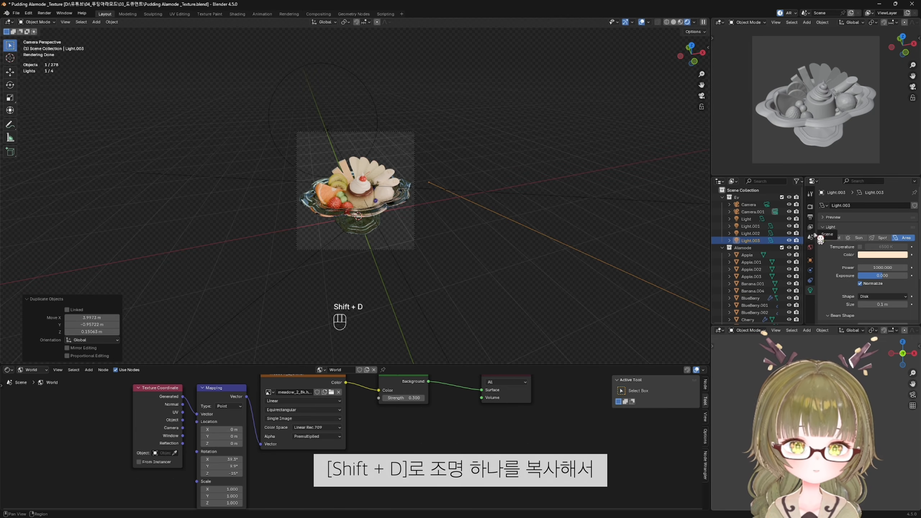
{"action": "left_click", "coordinate": [770, 241]}
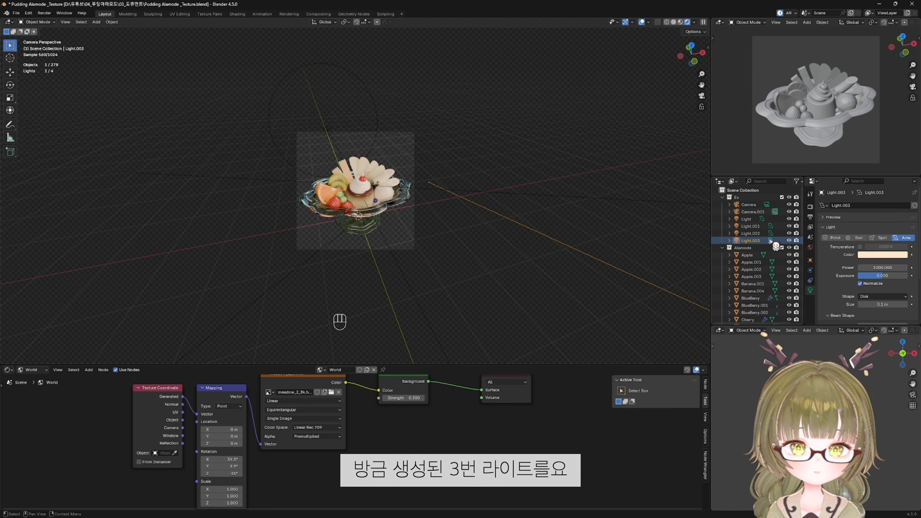
{"action": "left_click", "coordinate": [834, 238]}
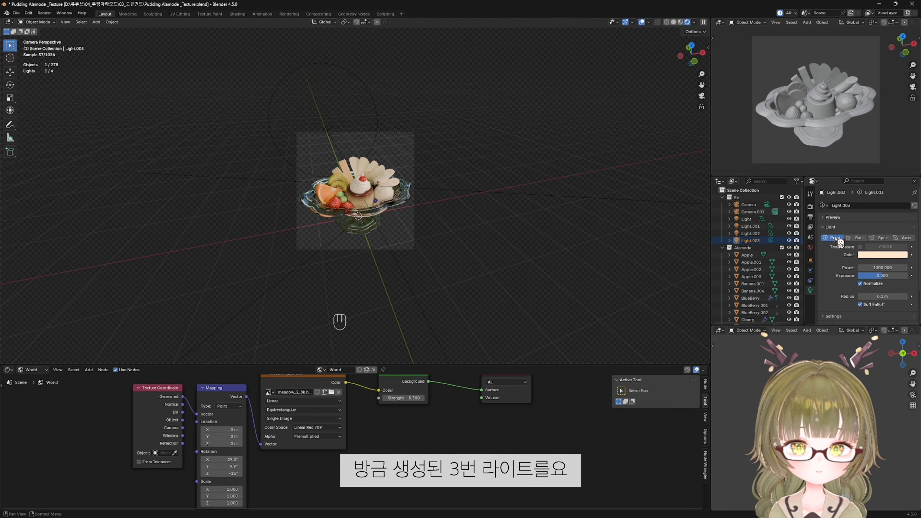
- Move the point light about 5.3 m along X and 7.5 m along Y, and lower it about 4.8 m
{"action": "key", "text": "KP_7"}
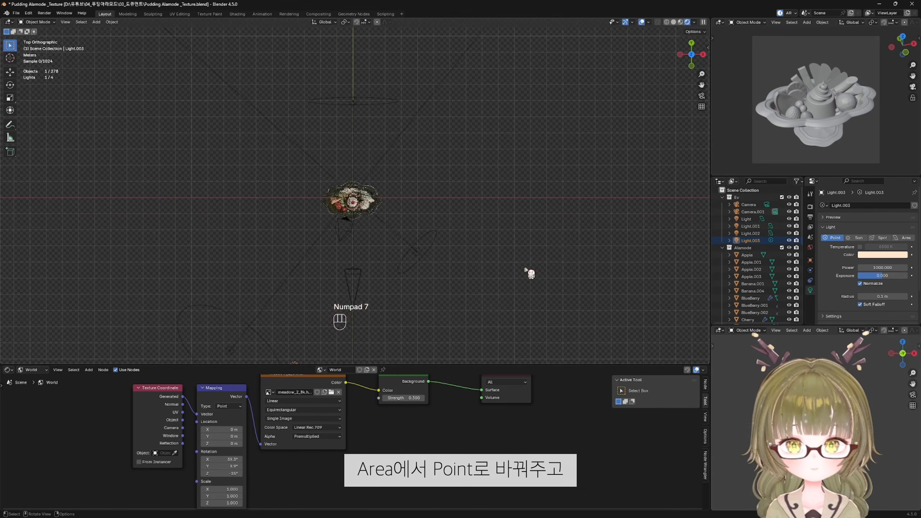
{"action": "key", "text": "g"}
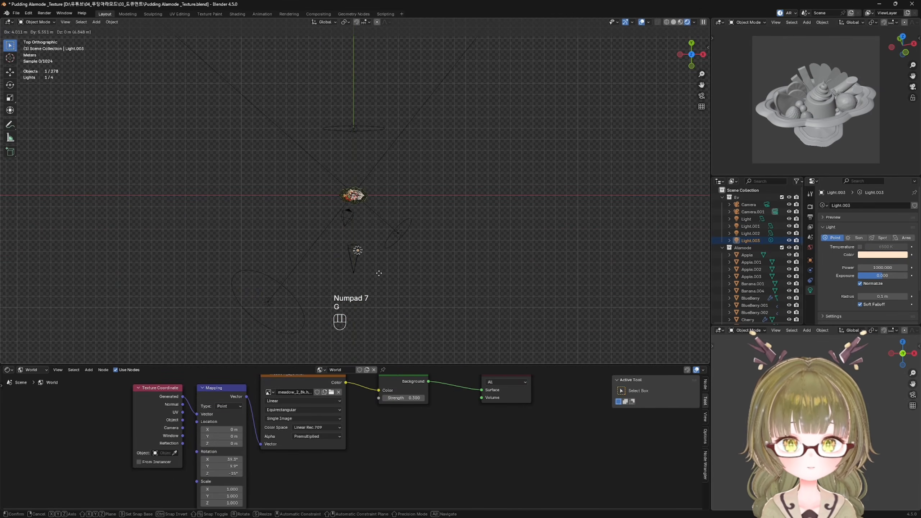
{"action": "left_click", "coordinate": [396, 251]}
{"action": "key", "text": "KP_1"}
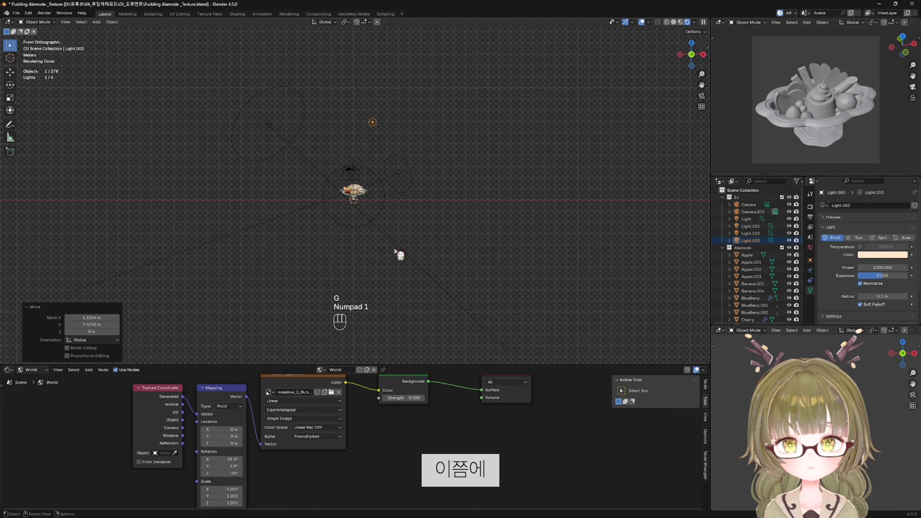
{"action": "key", "text": "g"}
{"action": "left_click", "coordinate": [432, 231]}
{"action": "scroll", "coordinate": [433, 233], "scroll_direction": "up", "scroll_amount": 3}
{"action": "key", "text": "KP_0"}
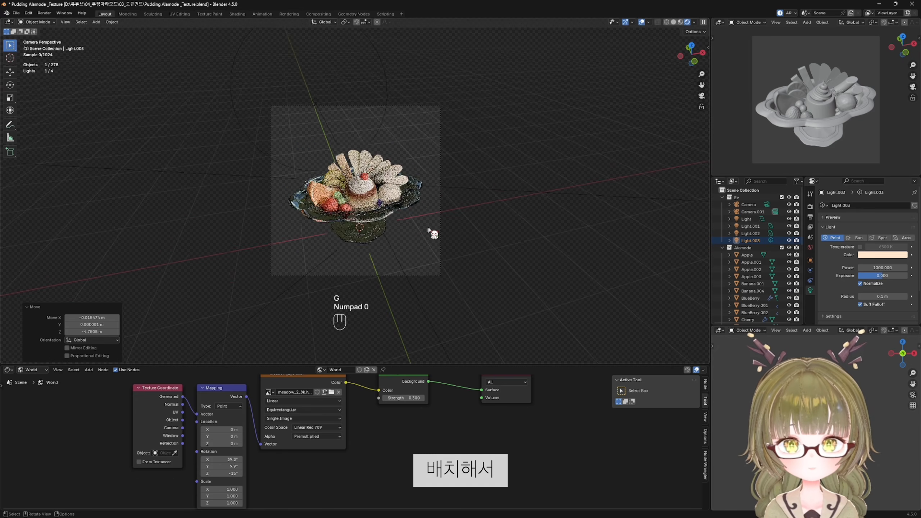
- Set the point light's power to 300 and its colour to a pale yellow around #FFE9AF
{"action": "left_click", "coordinate": [882, 267]}
{"action": "type", "text": "300"}
{"action": "key", "text": "Return"}
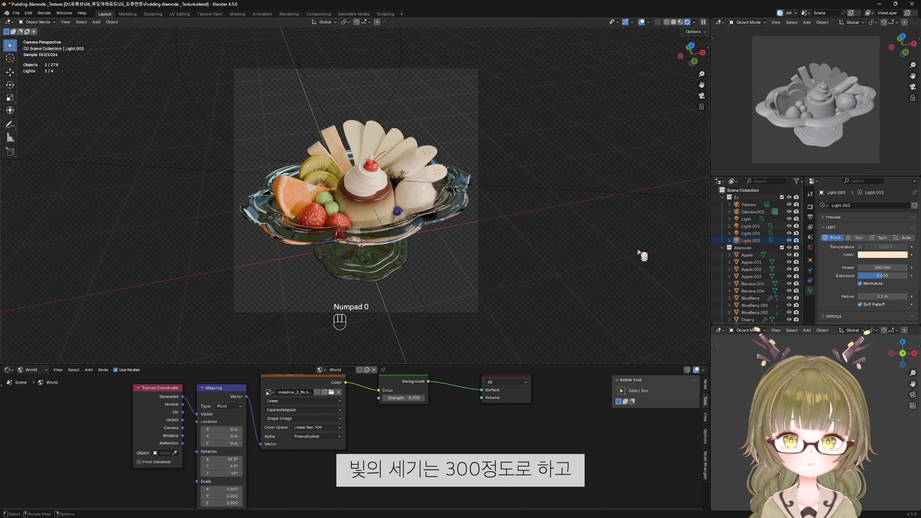
{"action": "left_click", "coordinate": [882, 255]}
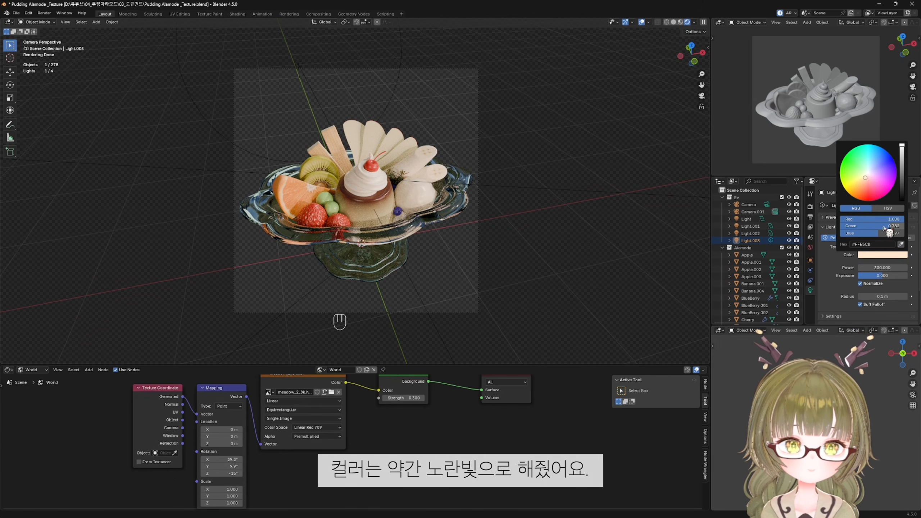
{"action": "left_click", "coordinate": [868, 184]}
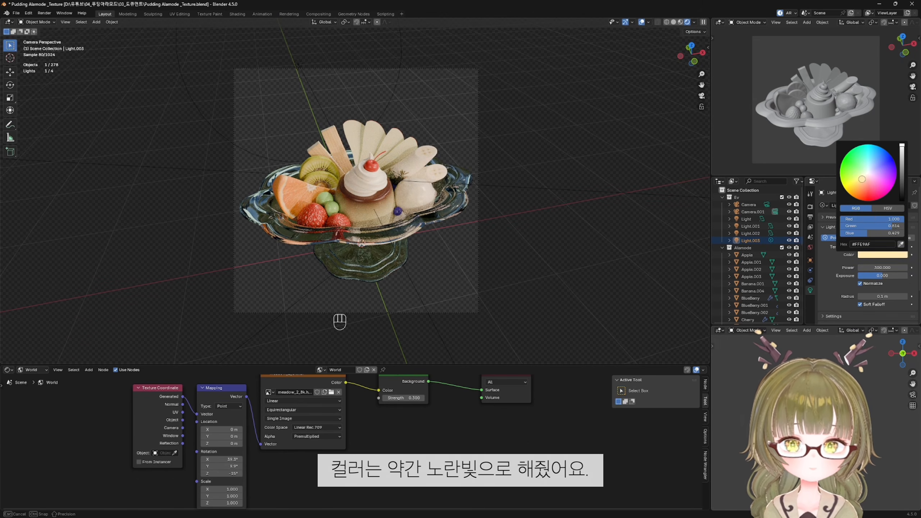
- Reposition the point light in the front view, shift it about -0.6 m in X and 0.1 m in Y, and check it through the camera
{"action": "key", "text": "shift+alt+z"}
{"action": "key", "text": "KP_1"}
{"action": "left_click", "coordinate": [418, 136]}
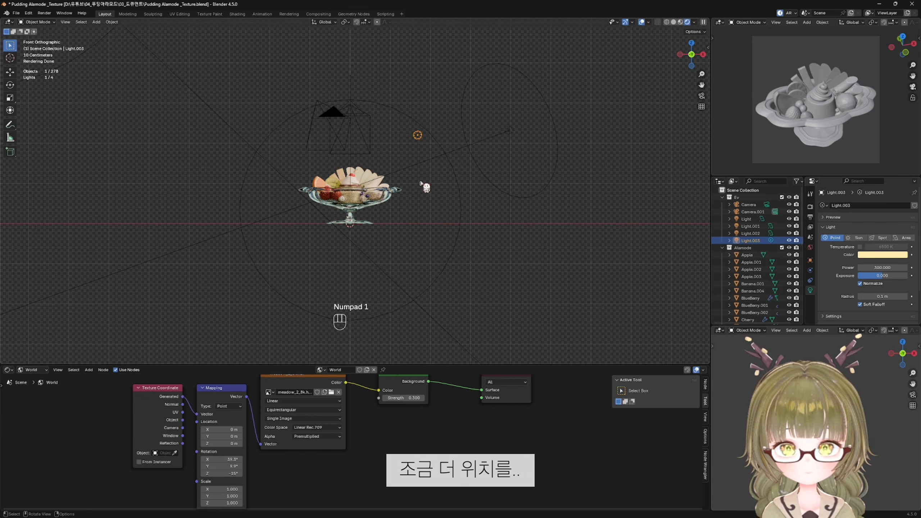
{"action": "key", "text": "g"}
{"action": "left_click", "coordinate": [414, 199]}
{"action": "key", "text": "KP_7"}
{"action": "key", "text": "g"}
{"action": "left_click", "coordinate": [390, 193]}
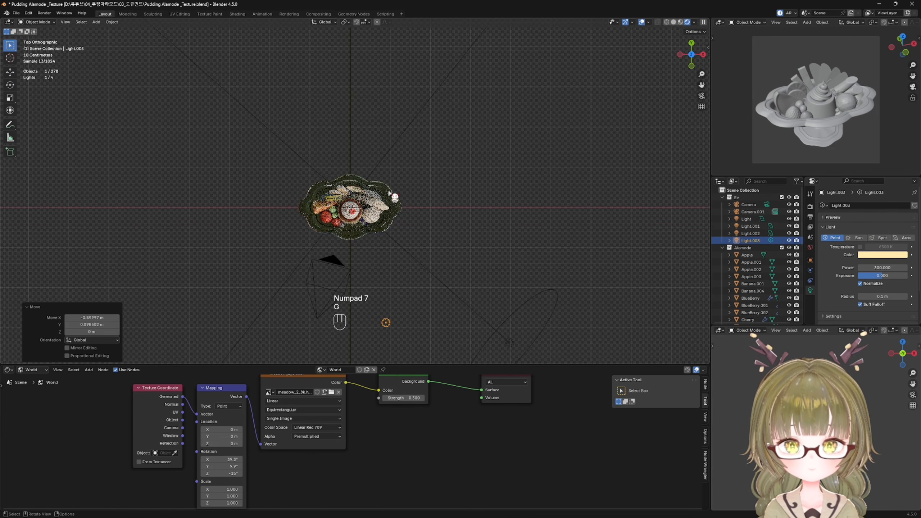
{"action": "key", "text": "KP_0"}
{"action": "scroll", "coordinate": [477, 228], "scroll_direction": "up", "scroll_amount": 4}
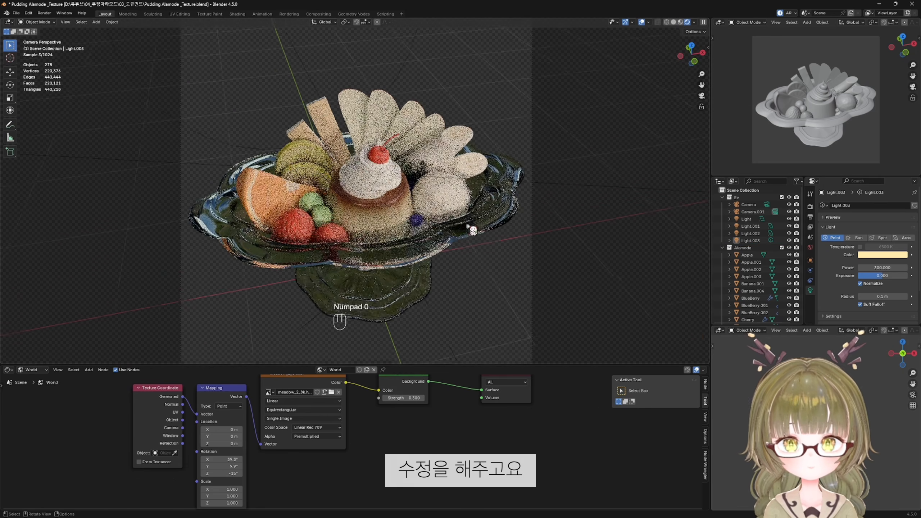
{"action": "key", "text": "shift+alt+z"}
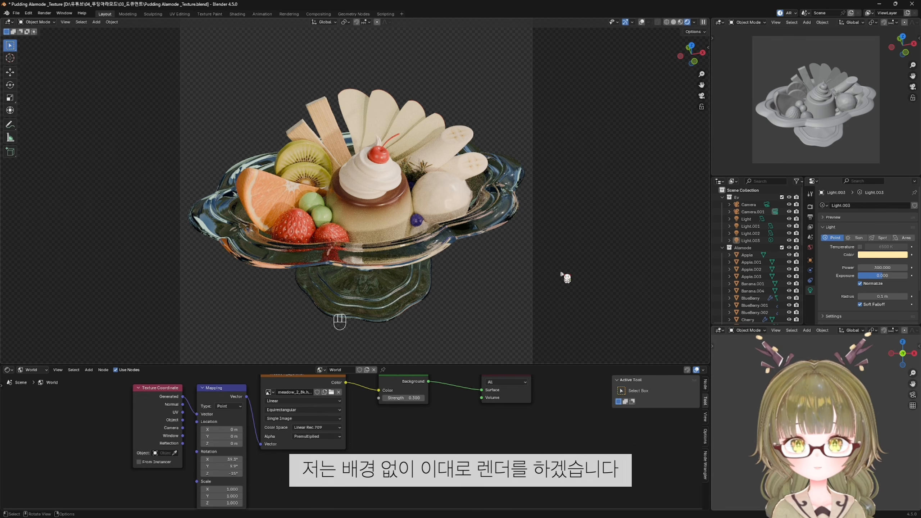
- Add a 2 m cube at the world origin around the dessert dish
{"action": "middle_click_drag", "start_coordinate": [526, 285], "coordinate": [456, 226]}
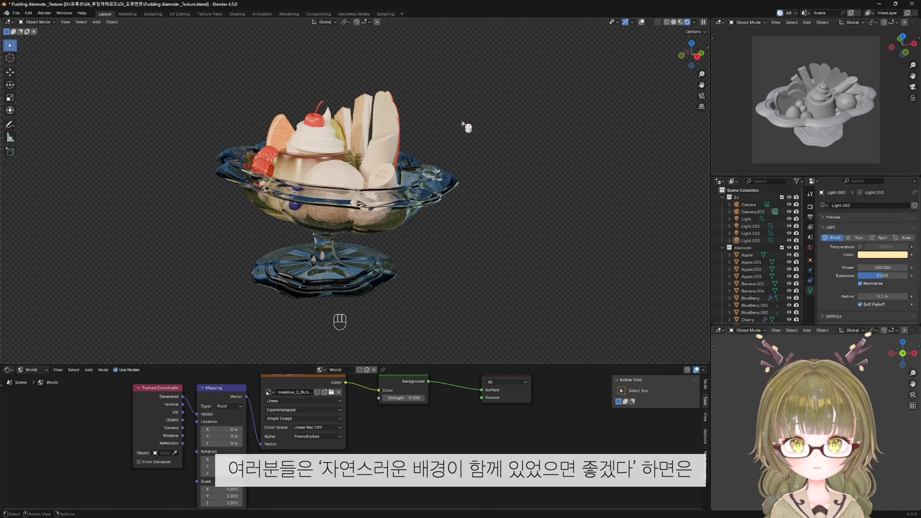
{"action": "key", "text": "shift+alt+z"}
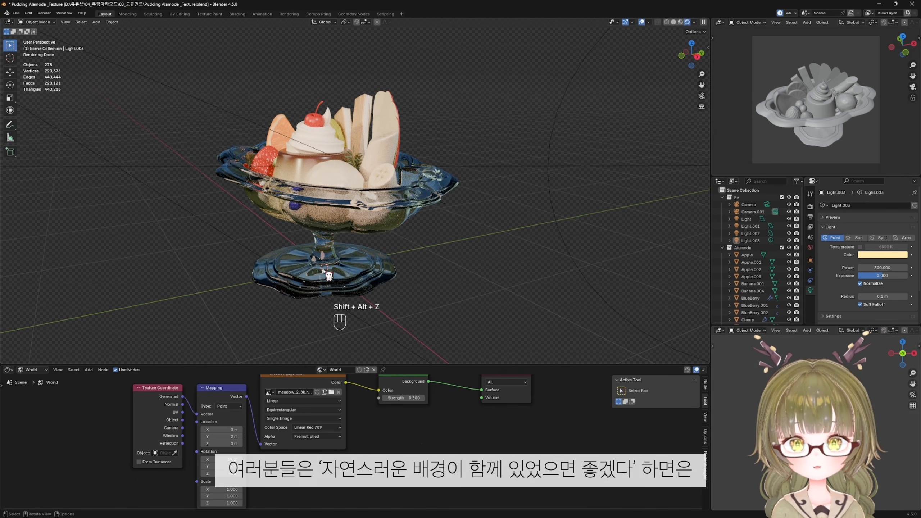
{"action": "middle_click_drag", "start_coordinate": [330, 276], "coordinate": [357, 271]}
{"action": "key", "text": "KP_3"}
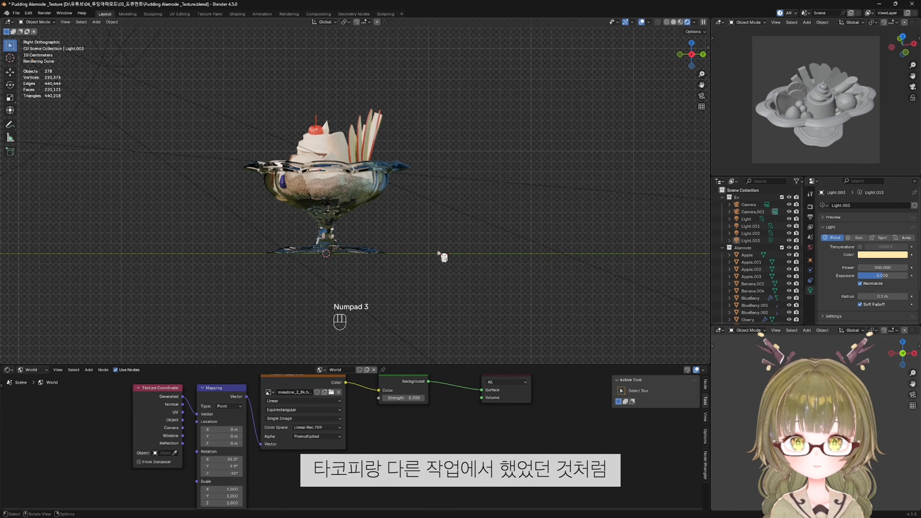
{"action": "middle_click_drag", "start_coordinate": [403, 237], "coordinate": [430, 249], "text": "shift"}
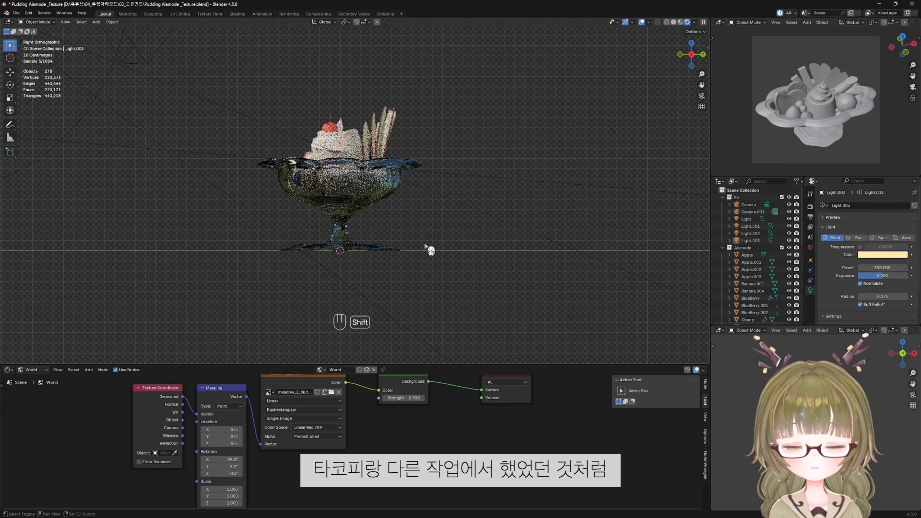
{"action": "key", "text": "shift+a"}
{"action": "left_click", "coordinate": [479, 267]}
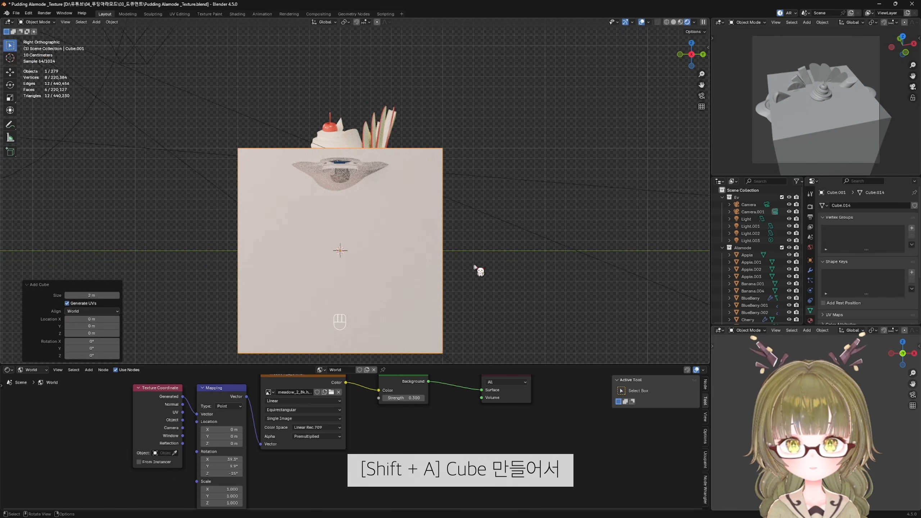
- Scale the cube up about 2.3 times and raise it about 0.95 m along Z
{"action": "scroll", "coordinate": [454, 261], "scroll_direction": "down", "scroll_amount": 3}
{"action": "key", "text": "s"}
{"action": "left_click", "coordinate": [504, 264]}
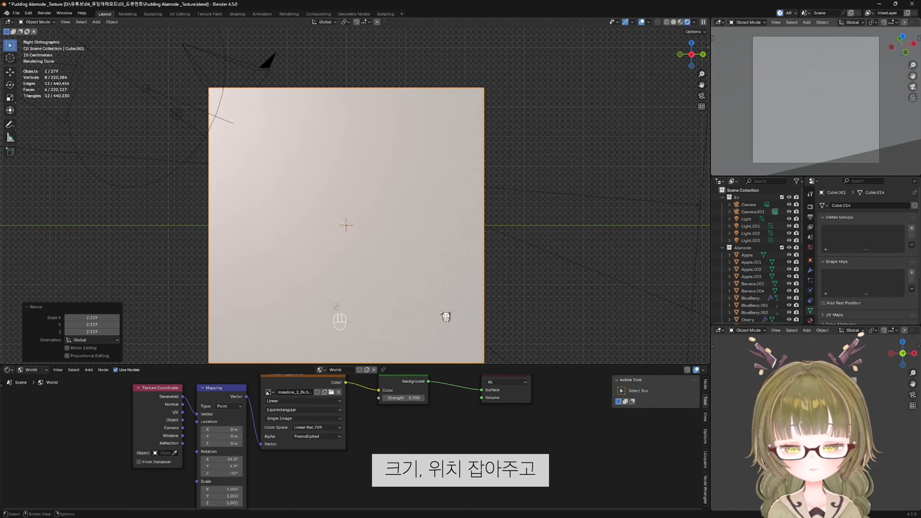
{"action": "key", "text": "g"}
{"action": "left_click", "coordinate": [445, 257]}
{"action": "scroll", "coordinate": [444, 240], "scroll_direction": "down", "scroll_amount": 3}
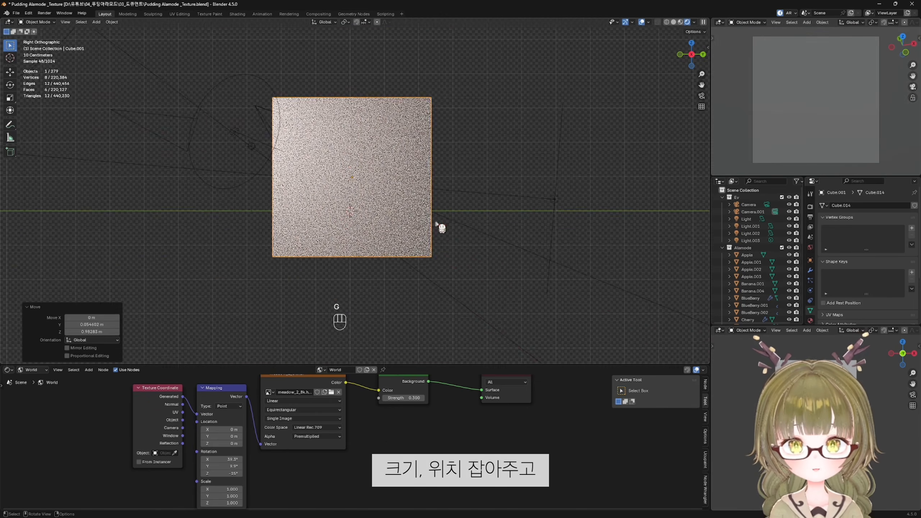
- Delete the vertices of the cube's upper front edge to leave only a floor and a back wall
{"action": "middle_click_drag", "start_coordinate": [443, 230], "coordinate": [469, 241]}
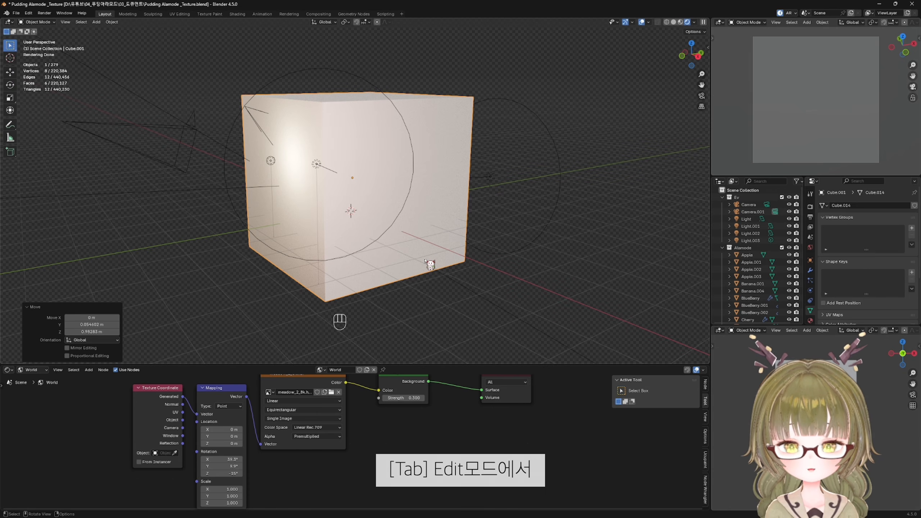
{"action": "key", "text": "Tab"}
{"action": "key", "text": "2"}
{"action": "left_click", "coordinate": [312, 104]}
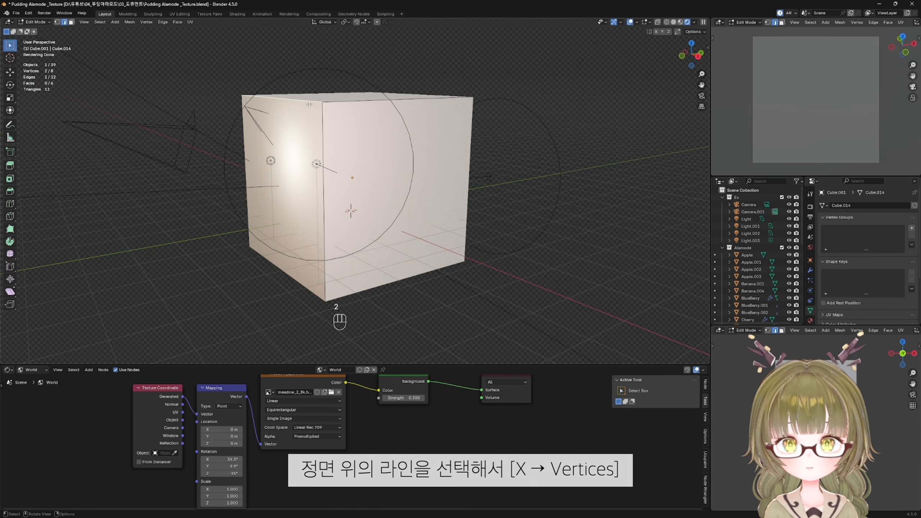
{"action": "key", "text": "x"}
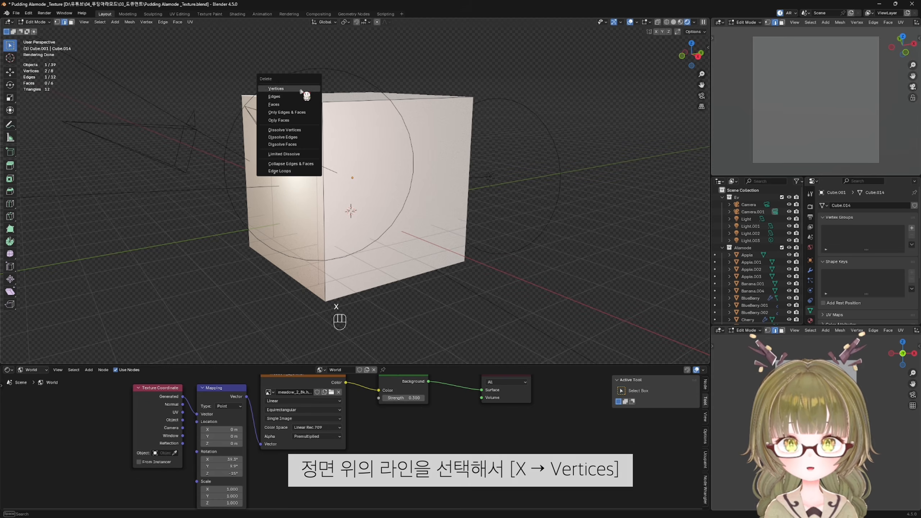
{"action": "left_click", "coordinate": [276, 88]}
{"action": "key", "text": "Tab"}
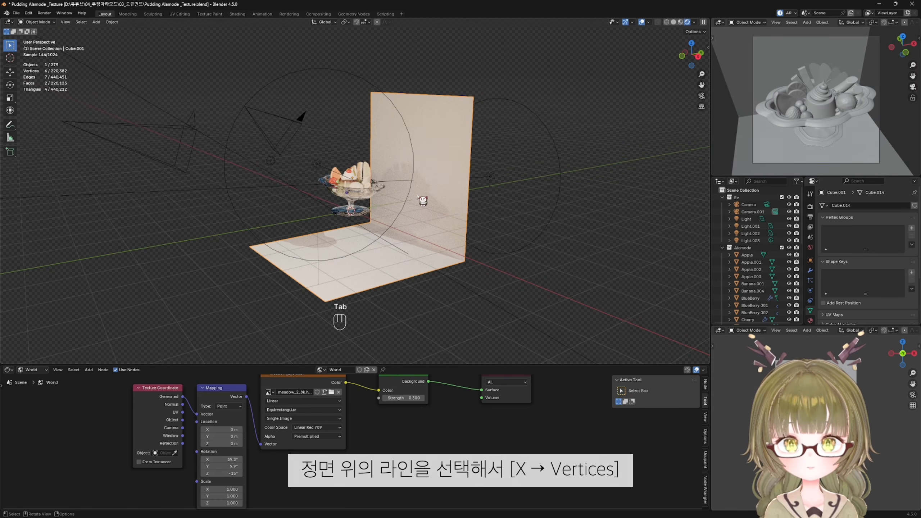
- Flip the normals of all the backdrop's faces
{"action": "key", "text": "Tab"}
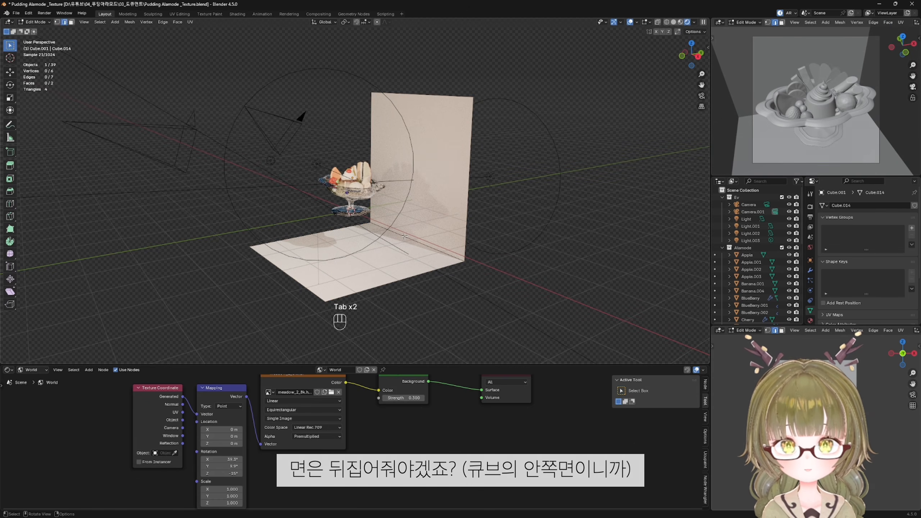
{"action": "key", "text": "a"}
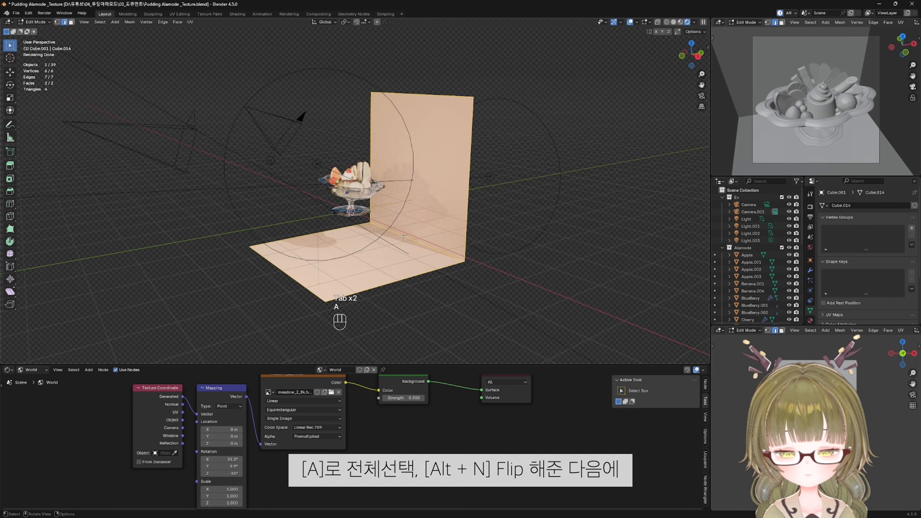
{"action": "key", "text": "alt+n"}
{"action": "left_click", "coordinate": [404, 236]}
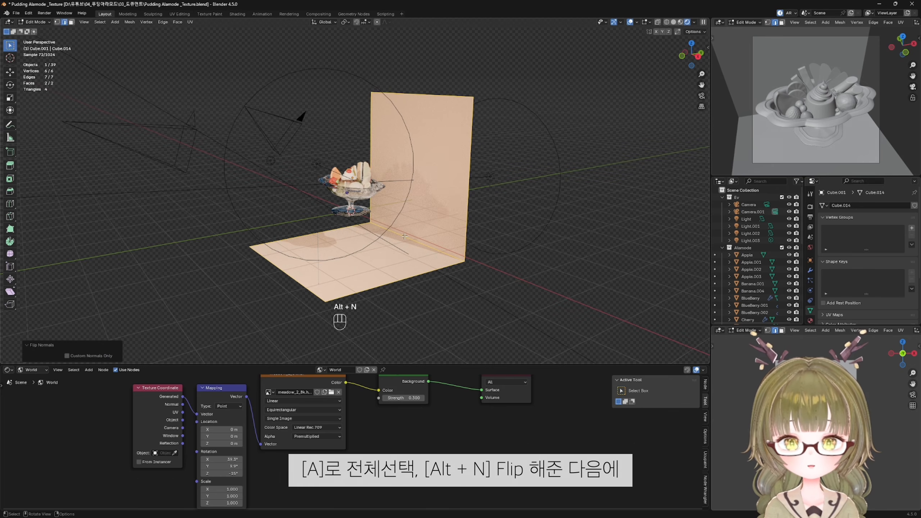
{"action": "key", "text": "Tab"}
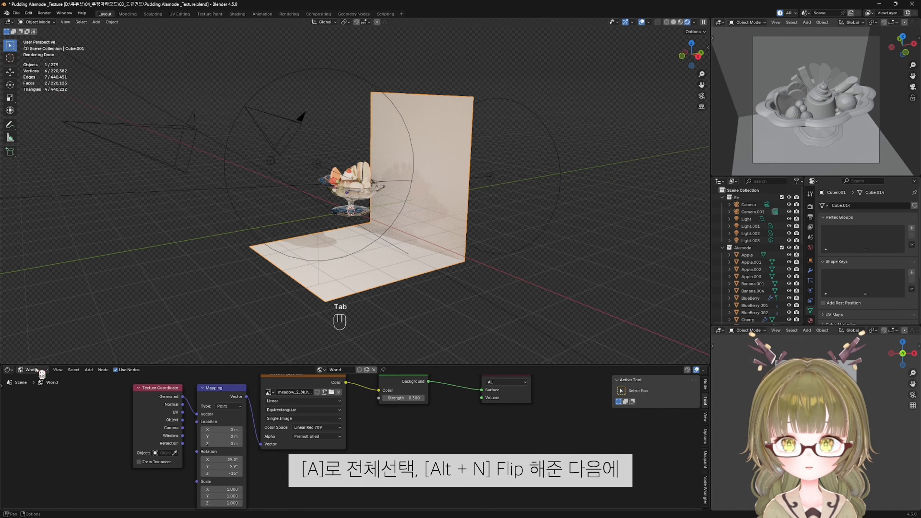
- Set the shader editor from World to Object and assign the existing cream material to the backdrop
{"action": "left_click", "coordinate": [34, 370]}
{"action": "left_click", "coordinate": [37, 388]}
{"action": "left_click", "coordinate": [340, 370]}
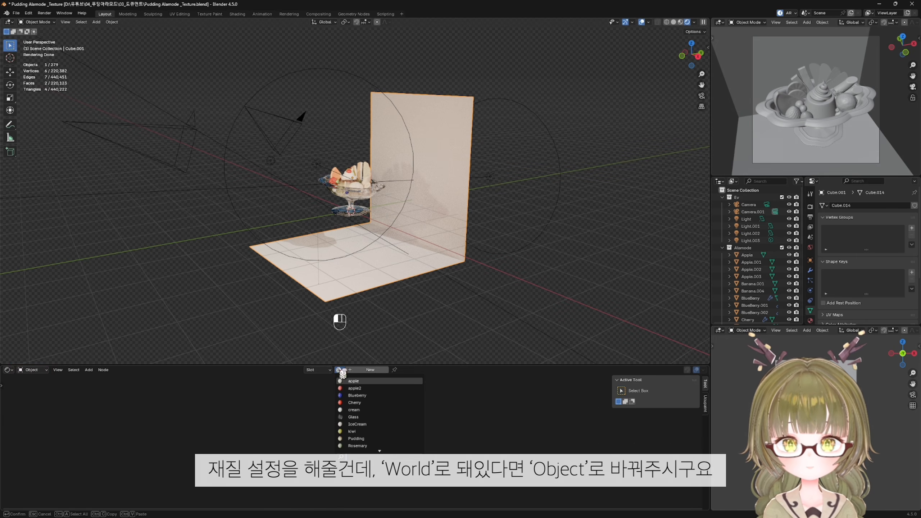
{"action": "left_click", "coordinate": [403, 410]}
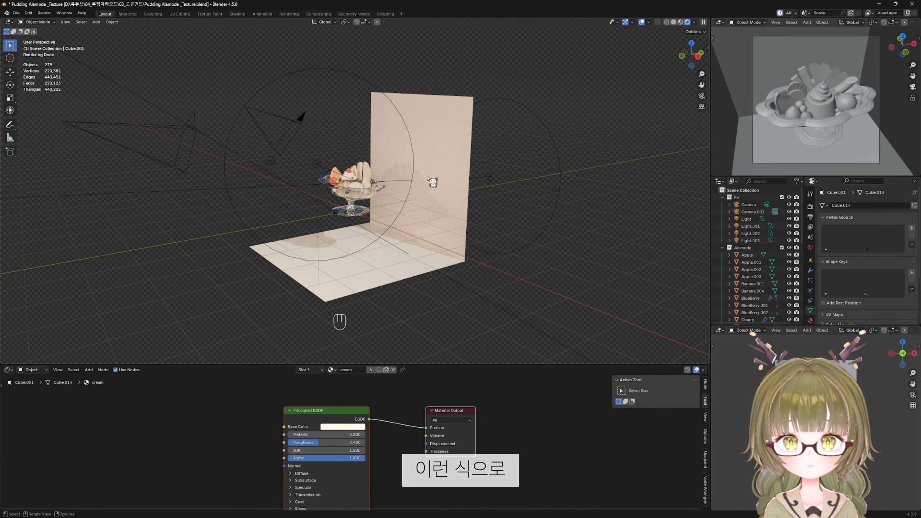
{"action": "key", "text": "shift+alt+z"}
{"action": "scroll", "coordinate": [442, 207], "scroll_direction": "up", "scroll_amount": 3}
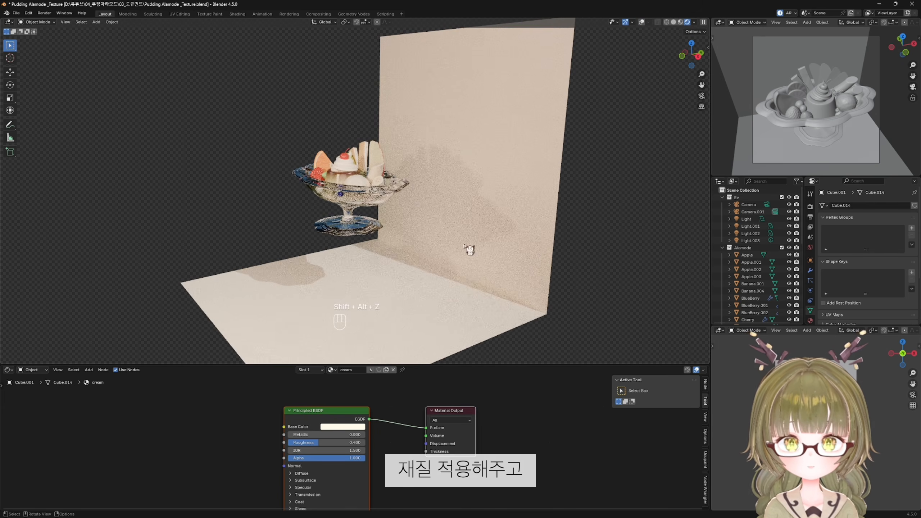
- Bevel the edge between the backdrop's floor and wall with 6 segments into a wide curve
{"action": "key", "text": "shift+alt+z"}
{"action": "key", "text": "Tab"}
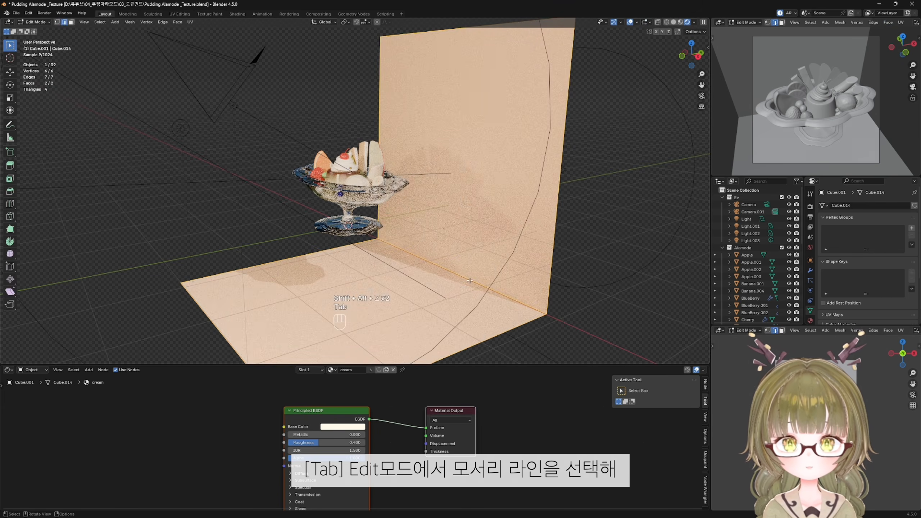
{"action": "left_click", "coordinate": [470, 280]}
{"action": "key", "text": "ctrl+b"}
{"action": "scroll", "coordinate": [501, 273], "scroll_direction": "up", "scroll_amount": 4}
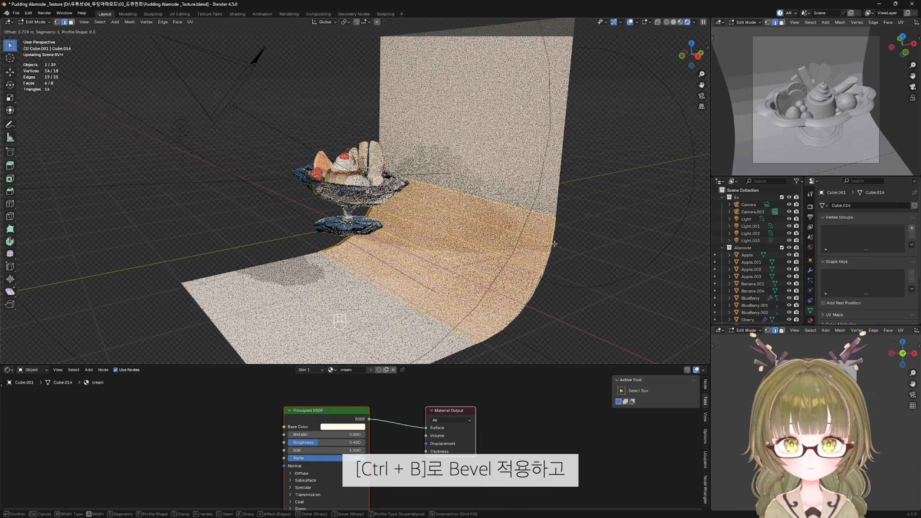
{"action": "left_click", "coordinate": [495, 211]}
- Apply smooth shading to the curved backdrop in Object Mode
{"action": "key", "text": "Tab"}
{"action": "key", "text": "Tab"}
{"action": "key", "text": "Tab"}
{"action": "right_click", "coordinate": [494, 210]}
{"action": "left_click", "coordinate": [499, 209]}
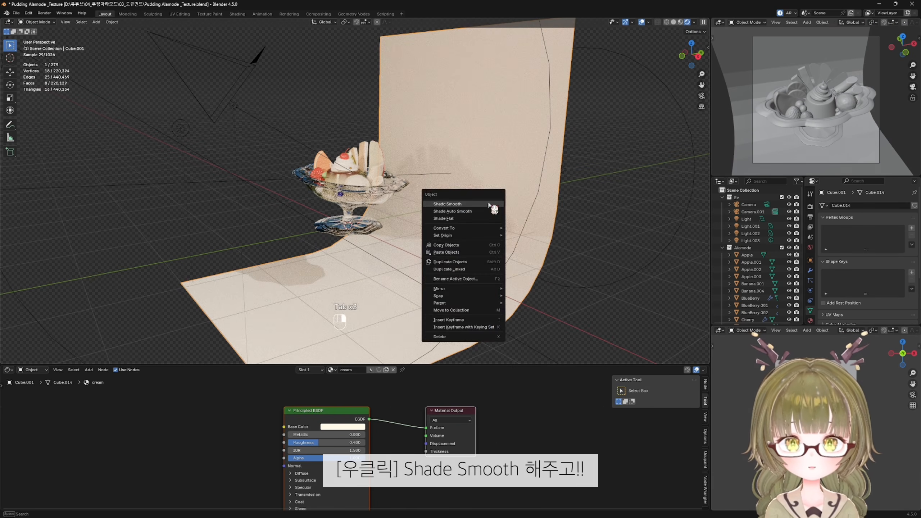
- Scale the backdrop up about 2.2 times so it fills the camera frame
{"action": "key", "text": "KP_0"}
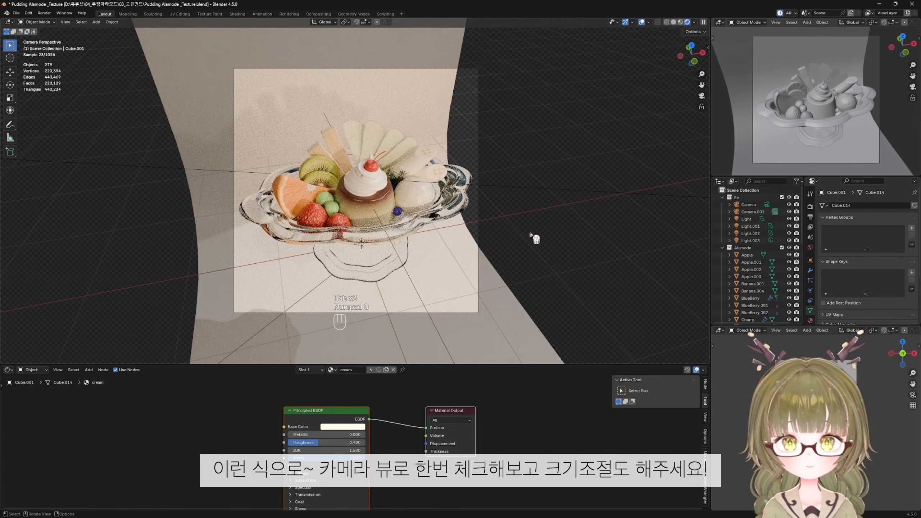
{"action": "key", "text": "s"}
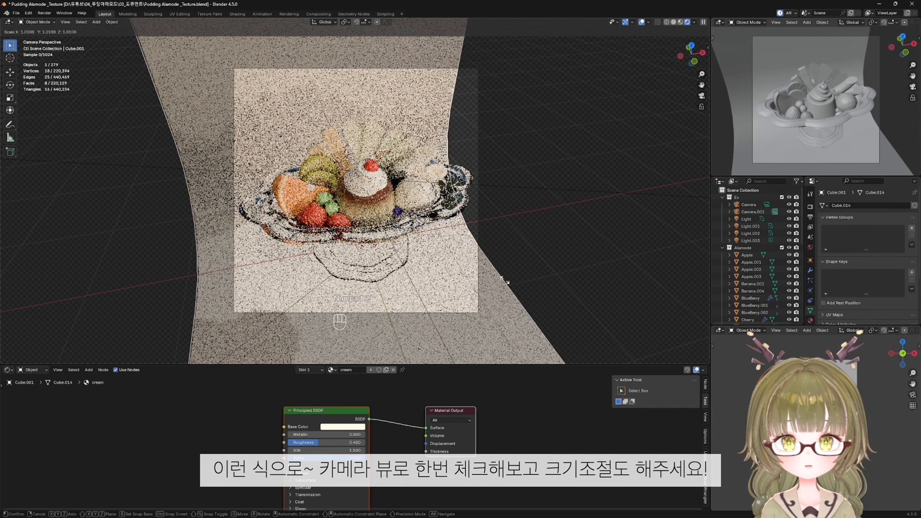
{"action": "left_click", "coordinate": [41, 173]}
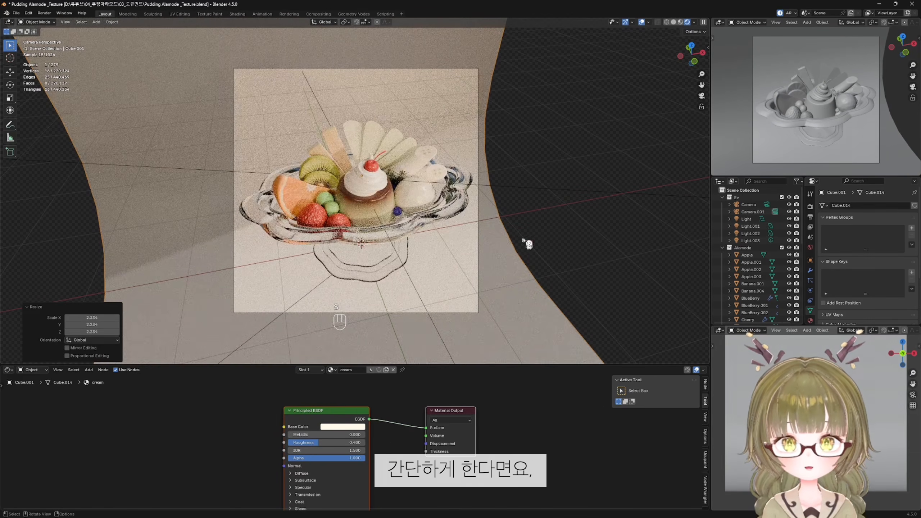
{"action": "left_click", "coordinate": [546, 240]}
{"action": "key", "text": "KP_0"}
{"action": "key", "text": "KP_0"}
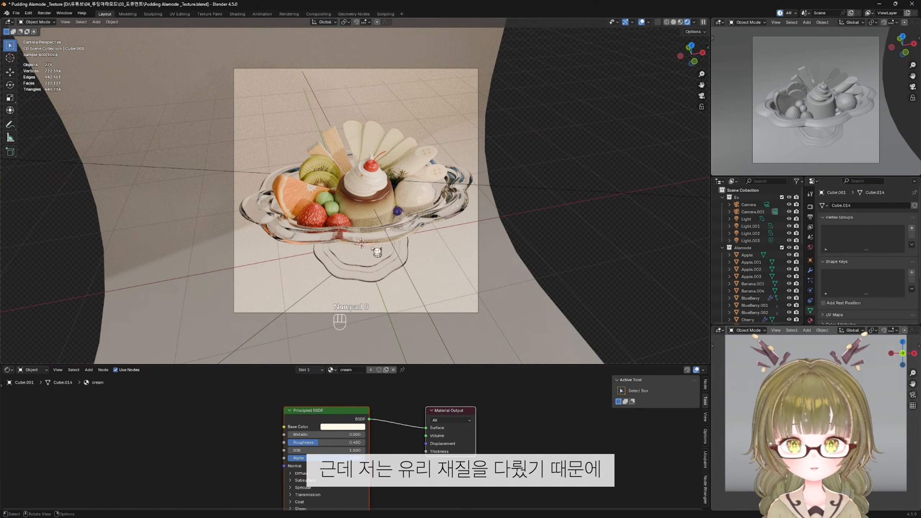
- Delete the backdrop to leave the dessert without a background
{"action": "scroll", "coordinate": [436, 302], "scroll_direction": "up", "scroll_amount": 1}
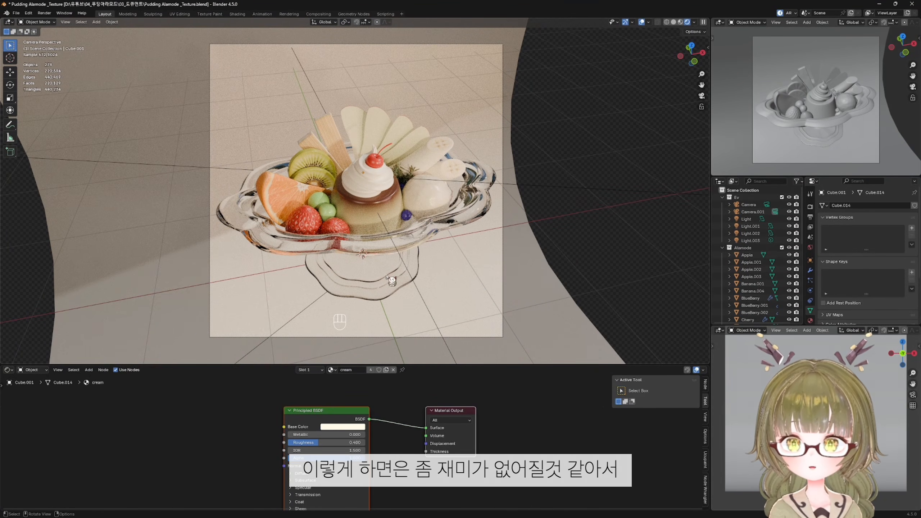
{"action": "left_click", "coordinate": [571, 263]}
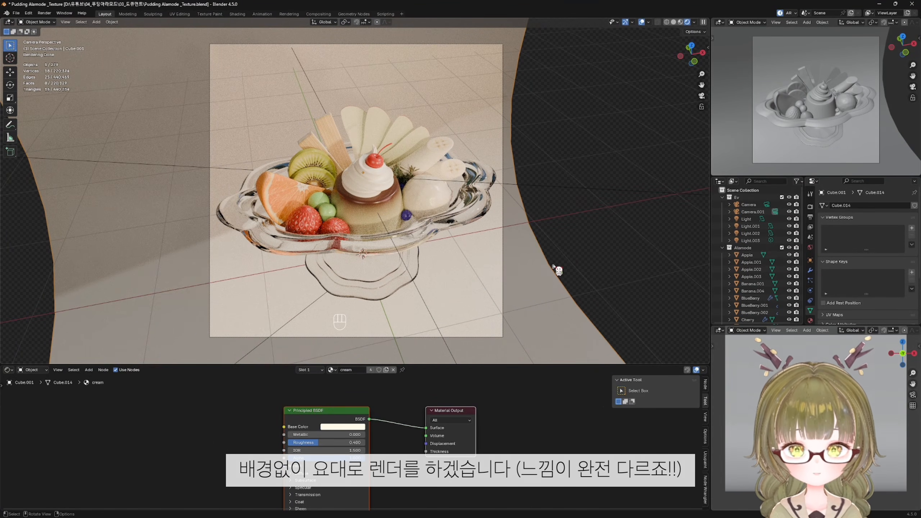
{"action": "key", "text": "Delete"}
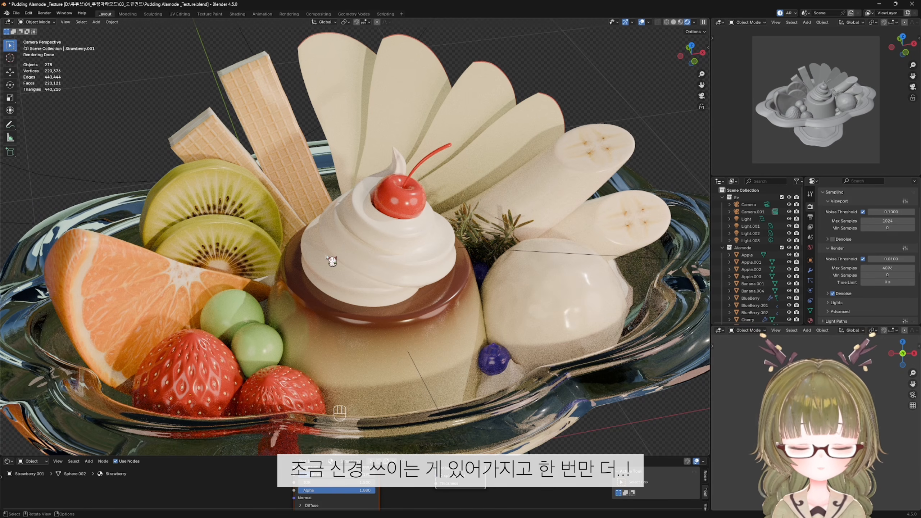
- Examine the material settings, especially roughness, of the strawberry, cherry and orange
{"action": "scroll", "coordinate": [327, 258], "scroll_direction": "down", "scroll_amount": 2}
{"action": "middle_click_drag", "start_coordinate": [500, 416], "coordinate": [493, 349], "text": "shift"}
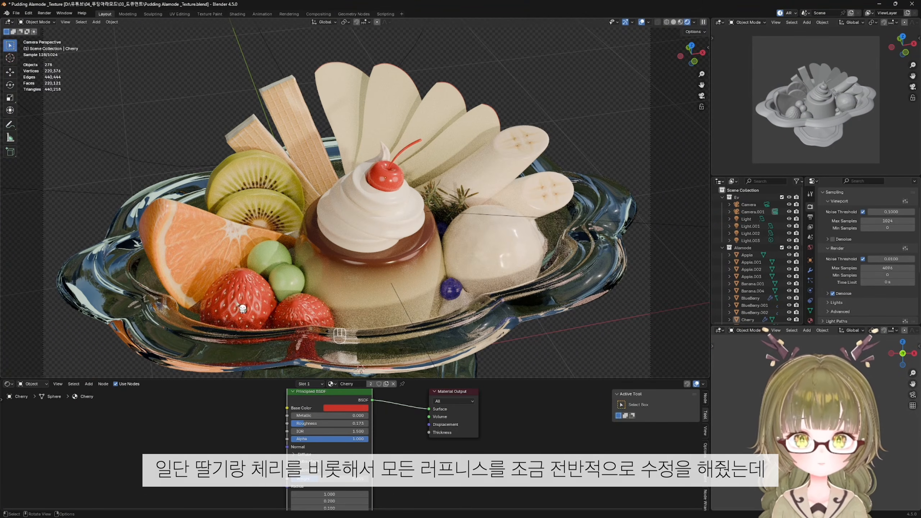
{"action": "left_click", "coordinate": [250, 301]}
{"action": "left_click", "coordinate": [391, 189]}
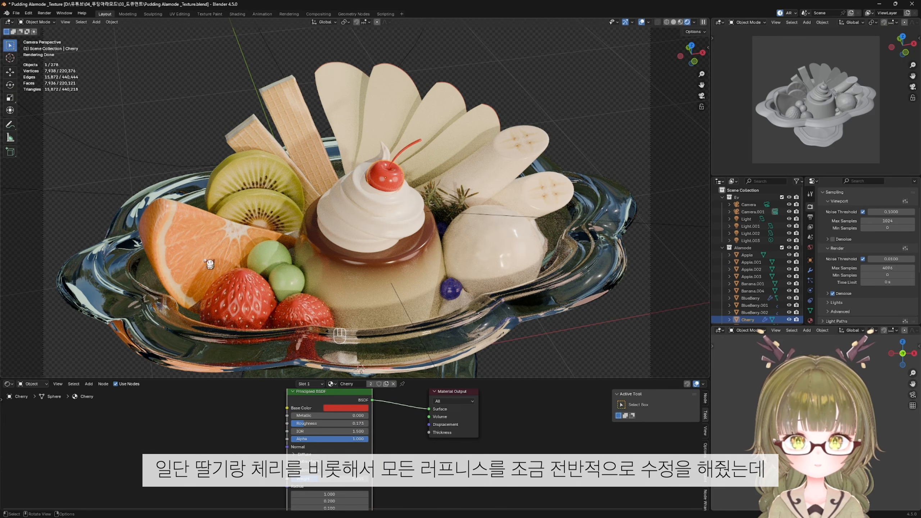
{"action": "left_click", "coordinate": [184, 251]}
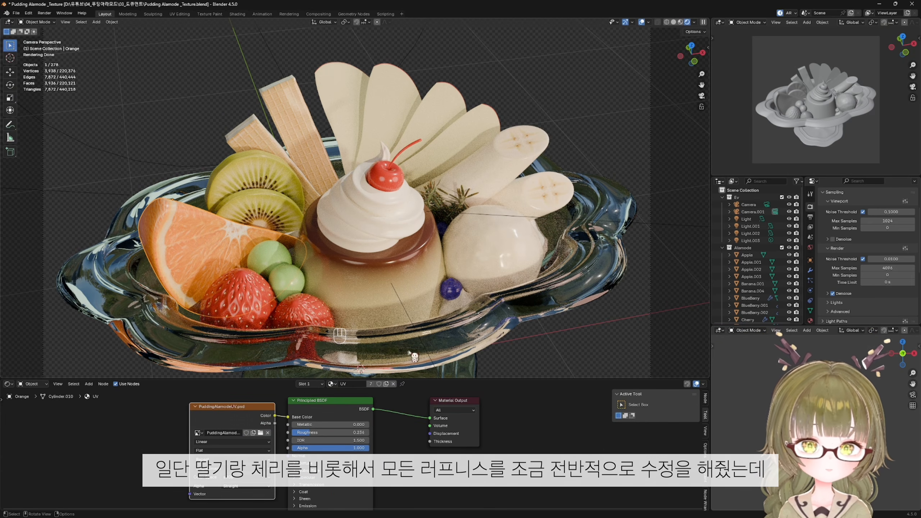
- Examine the gloss on the orange, kiwi, wafers, bananas and ice cream up close in the rendered view
{"action": "scroll", "coordinate": [290, 217], "scroll_direction": "up", "scroll_amount": 3}
{"action": "middle_click_drag", "start_coordinate": [305, 208], "coordinate": [350, 252], "text": "shift"}
{"action": "middle_click_drag", "start_coordinate": [179, 306], "coordinate": [243, 203], "text": "shift"}
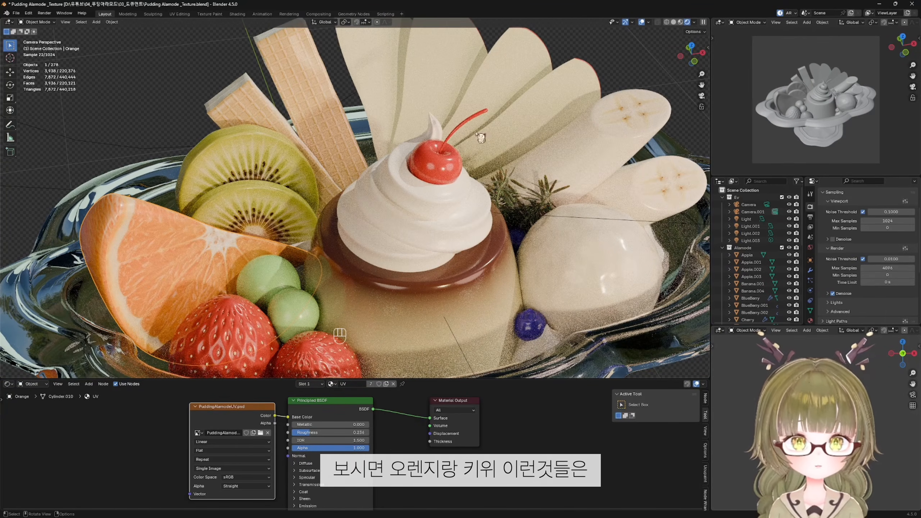
{"action": "scroll", "coordinate": [493, 142], "scroll_direction": "down", "scroll_amount": 5}
{"action": "middle_click_drag", "start_coordinate": [337, 223], "coordinate": [339, 216], "text": "shift"}
{"action": "scroll", "coordinate": [338, 216], "scroll_direction": "up", "scroll_amount": 3}
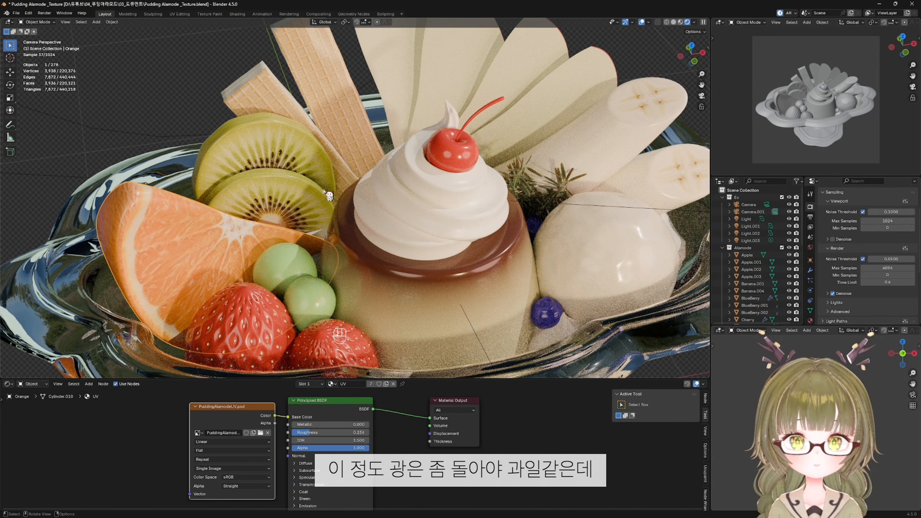
{"action": "scroll", "coordinate": [325, 191], "scroll_direction": "down", "scroll_amount": 1}
{"action": "middle_click_drag", "start_coordinate": [351, 164], "coordinate": [329, 198], "text": "shift"}
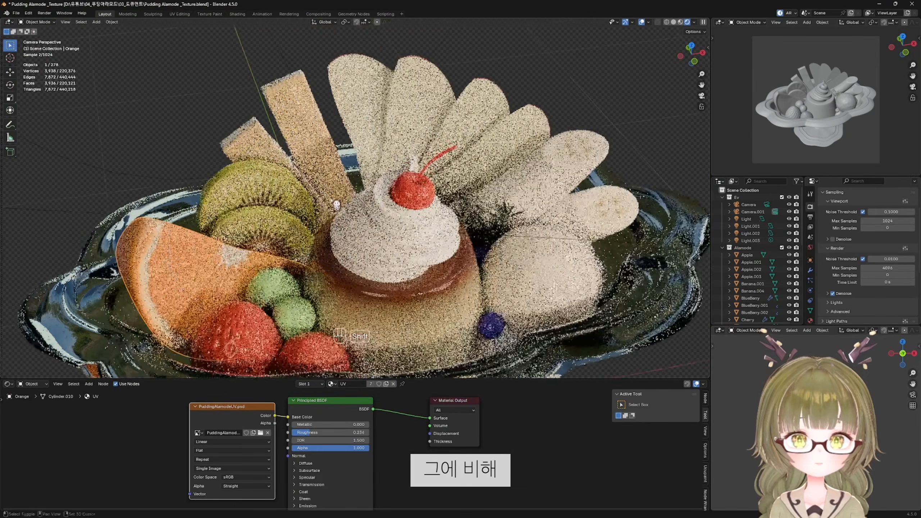
{"action": "left_click_drag", "start_coordinate": [216, 76], "coordinate": [306, 131]}
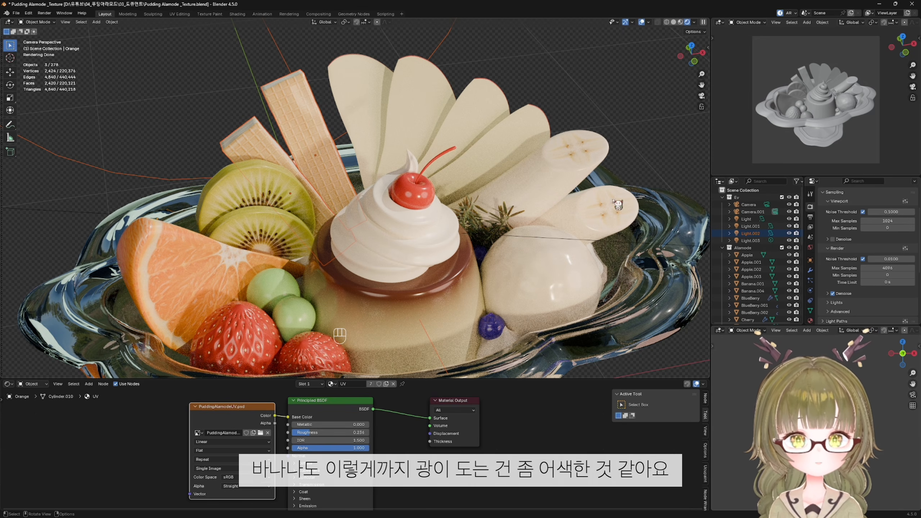
{"action": "left_click", "coordinate": [586, 282]}
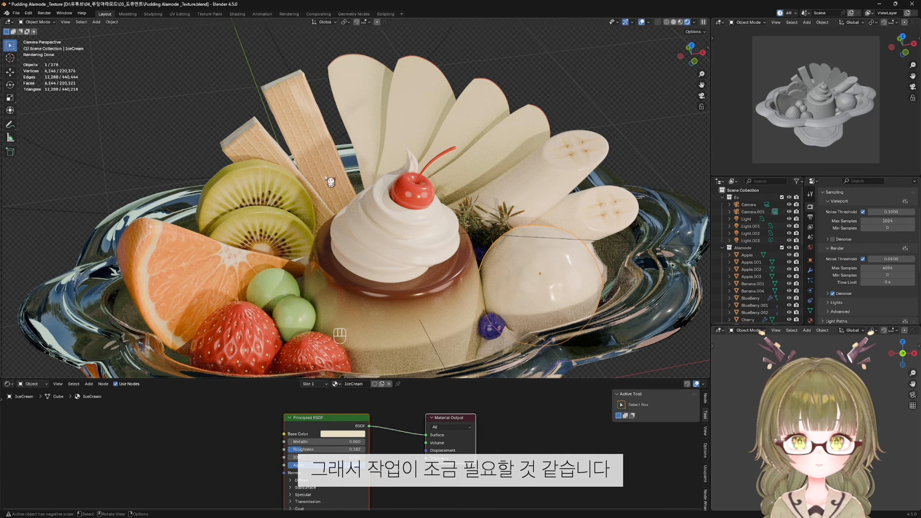
{"action": "middle_click_drag", "start_coordinate": [330, 177], "coordinate": [356, 239]}
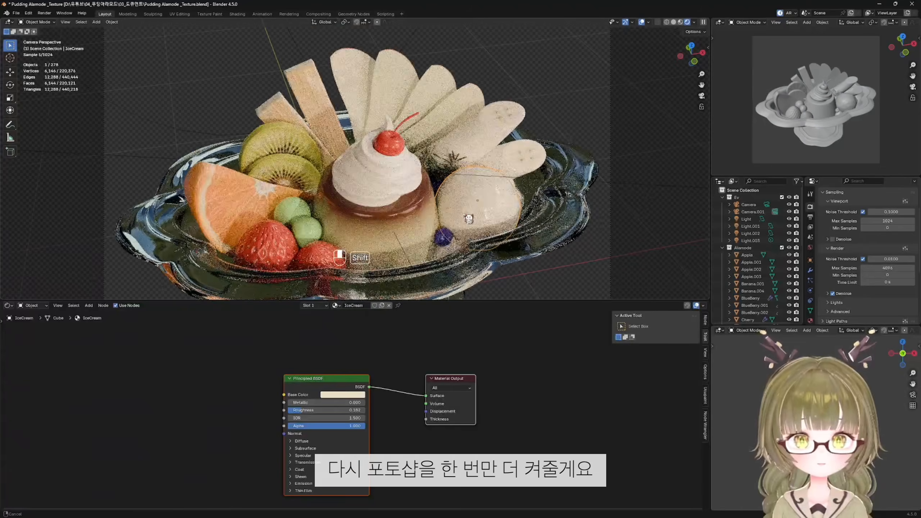
{"action": "middle_click_drag", "start_coordinate": [470, 215], "coordinate": [468, 203], "text": "shift"}
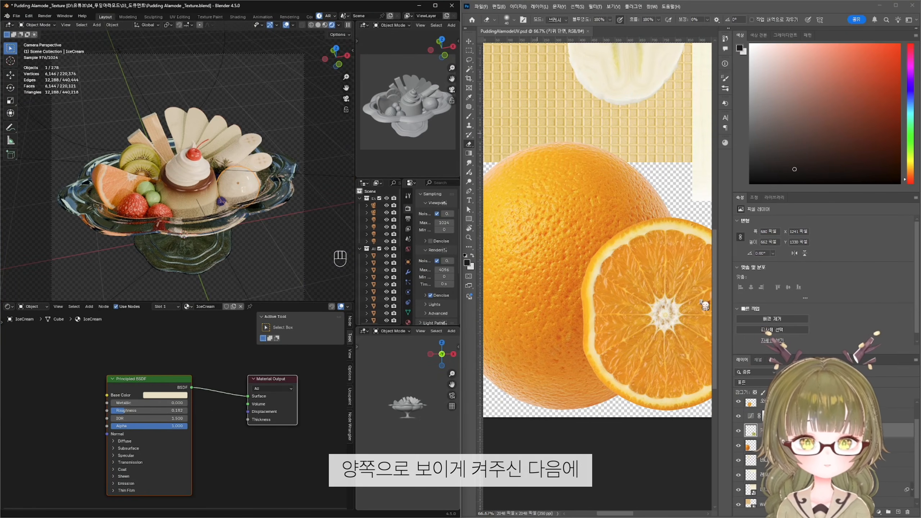
- In Photoshop, show the UV layer of PuddingAlamodeUV.psd and fill a new layer directly beneath it with dark grey
{"action": "scroll", "coordinate": [621, 271], "scroll_direction": "down", "scroll_amount": 2}
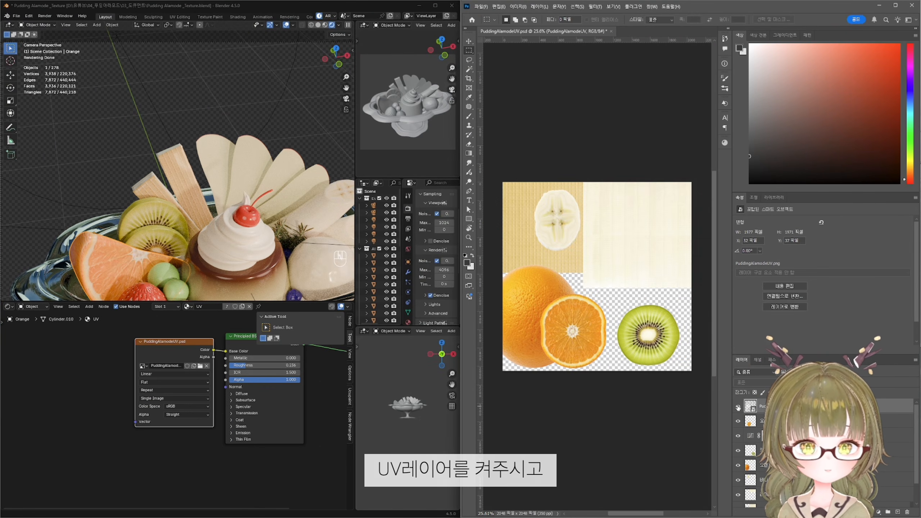
{"action": "left_click", "coordinate": [738, 408]}
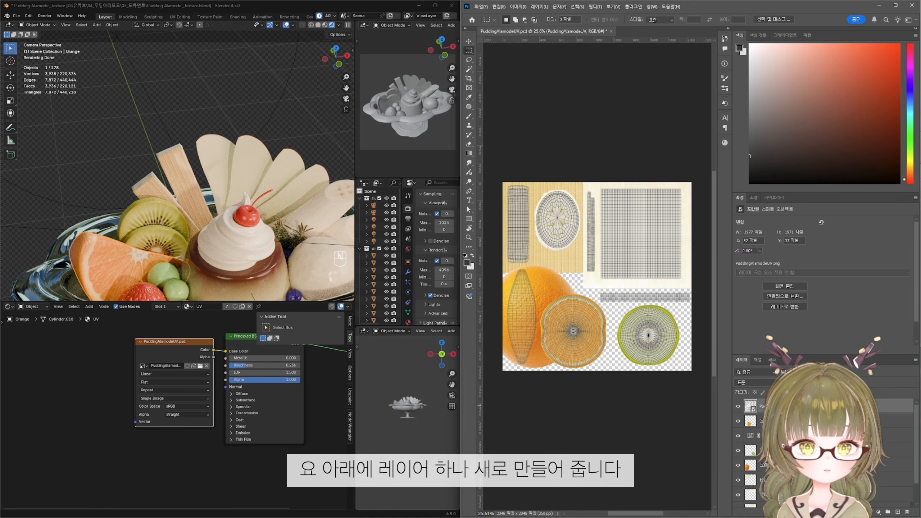
{"action": "left_click", "coordinate": [794, 422]}
{"action": "left_click", "coordinate": [898, 513]}
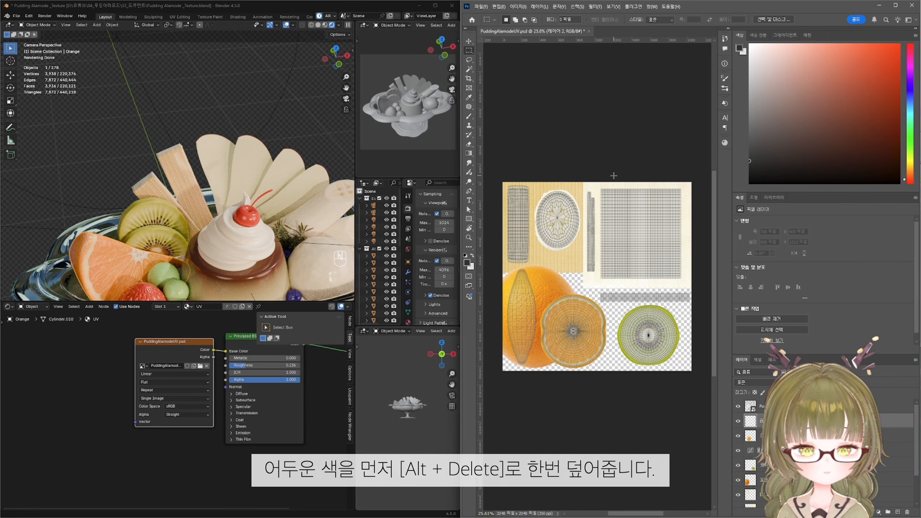
{"action": "key", "text": "alt+Delete"}
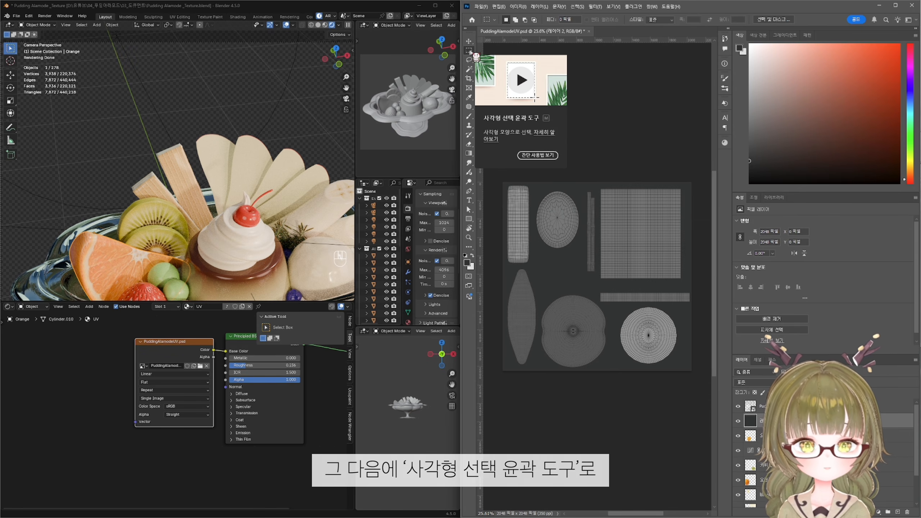
- Fill the area covering the wafer and banana UV islands with light grey on the new layer, and clear the selection
{"action": "left_click_drag", "start_coordinate": [503, 182], "coordinate": [608, 267]}
{"action": "left_click_drag", "start_coordinate": [566, 182], "coordinate": [692, 284], "text": "shift"}
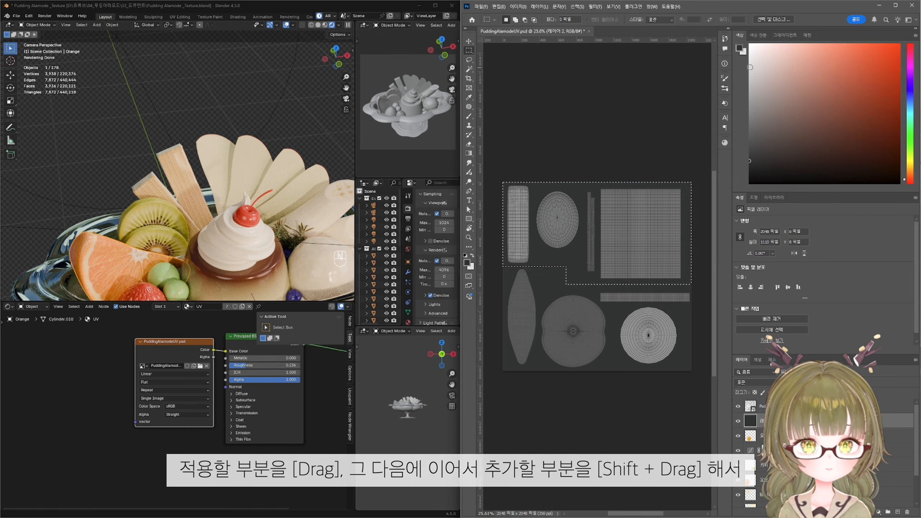
{"action": "left_click", "coordinate": [749, 88]}
{"action": "left_click_drag", "start_coordinate": [727, 88], "coordinate": [726, 86]}
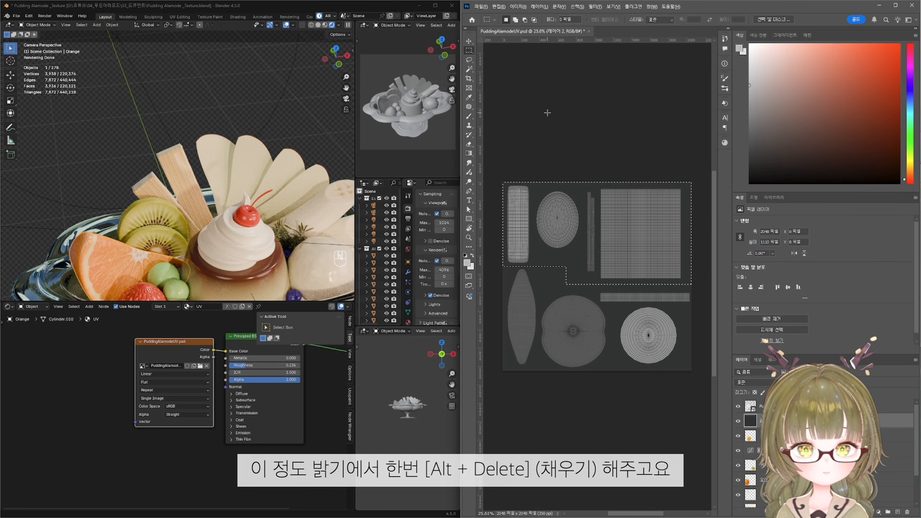
{"action": "key", "text": "alt+Delete"}
{"action": "key", "text": "ctrl+d"}
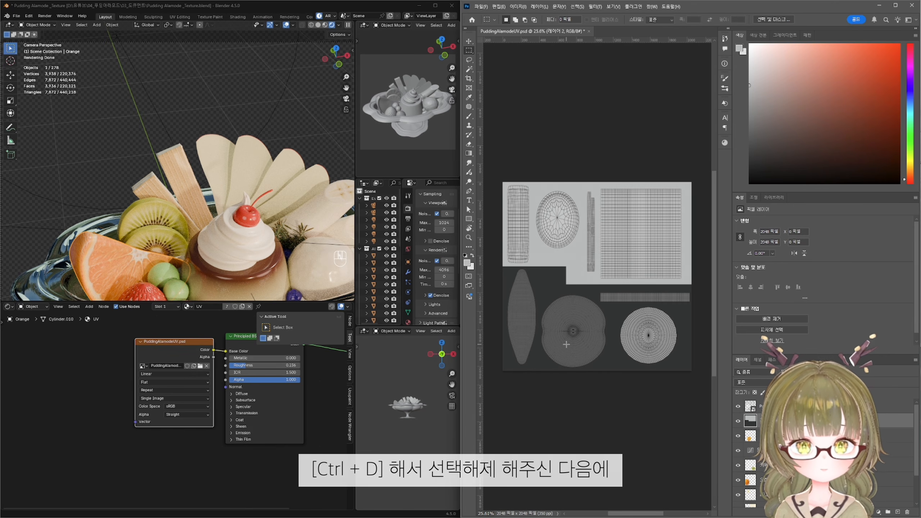
- Export the greyscale map without the UV overlay as PuddingAlamodeRoughness.png, and save the PSD with the greyscale layer hidden
{"action": "left_click", "coordinate": [739, 407]}
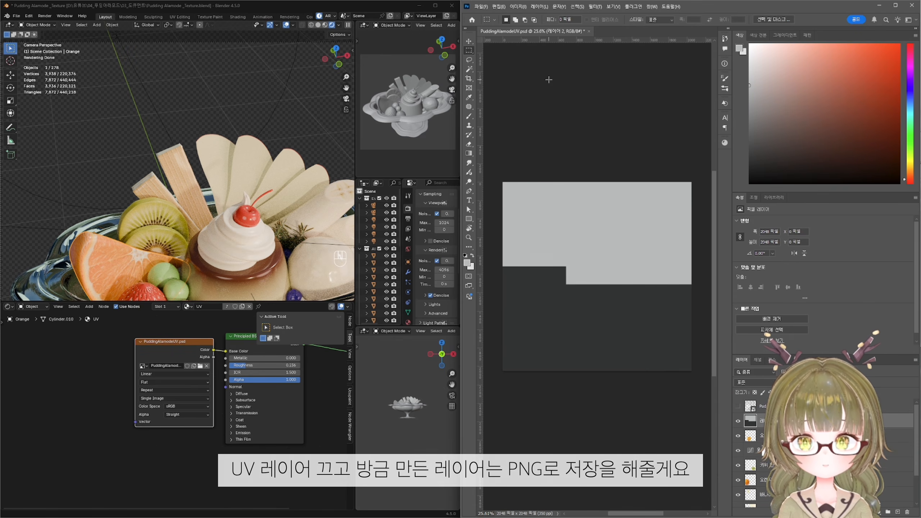
{"action": "left_click", "coordinate": [481, 7]}
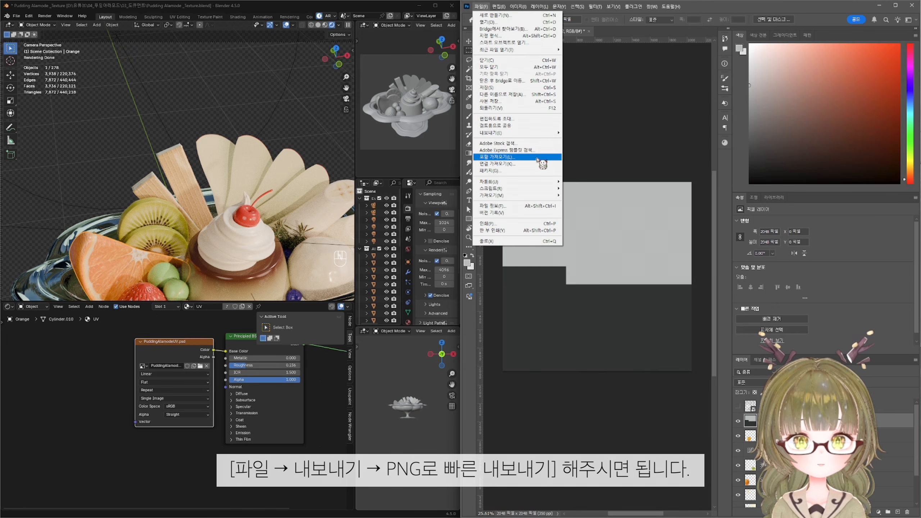
{"action": "mouse_move", "coordinate": [531, 134]}
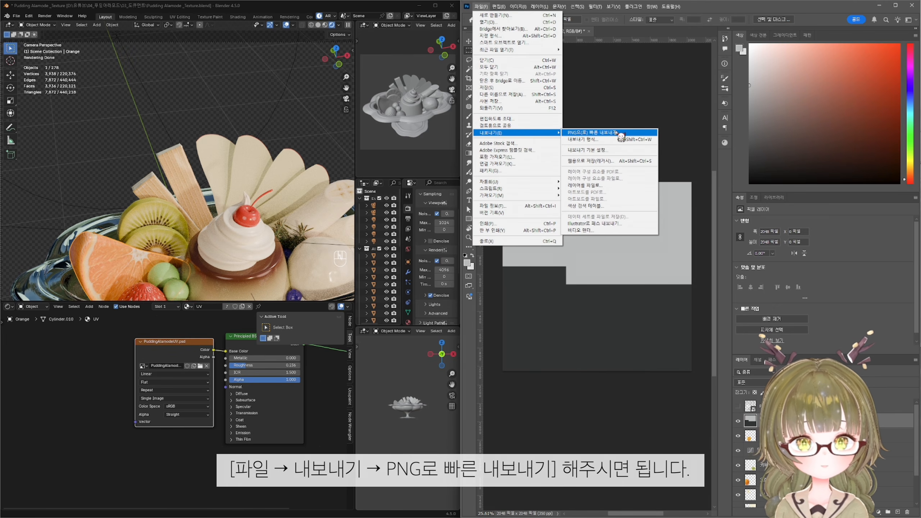
{"action": "left_click", "coordinate": [619, 133]}
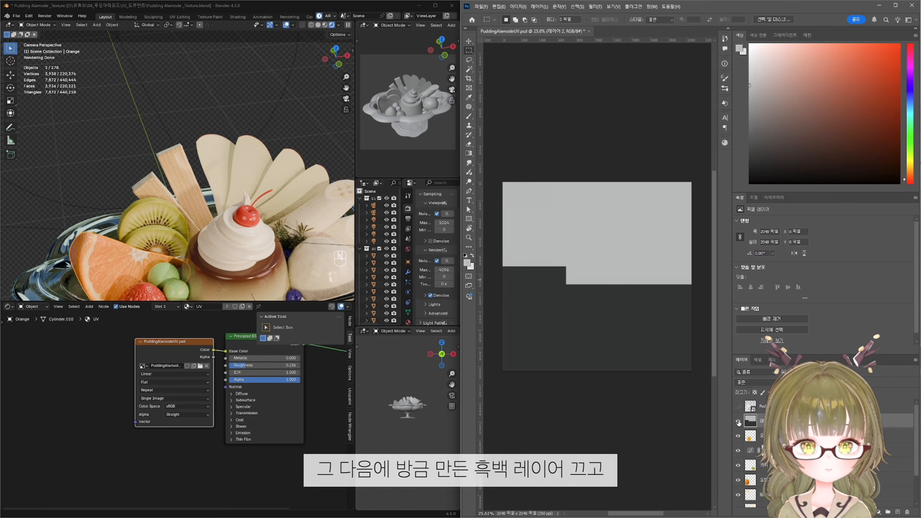
{"action": "left_click", "coordinate": [739, 422]}
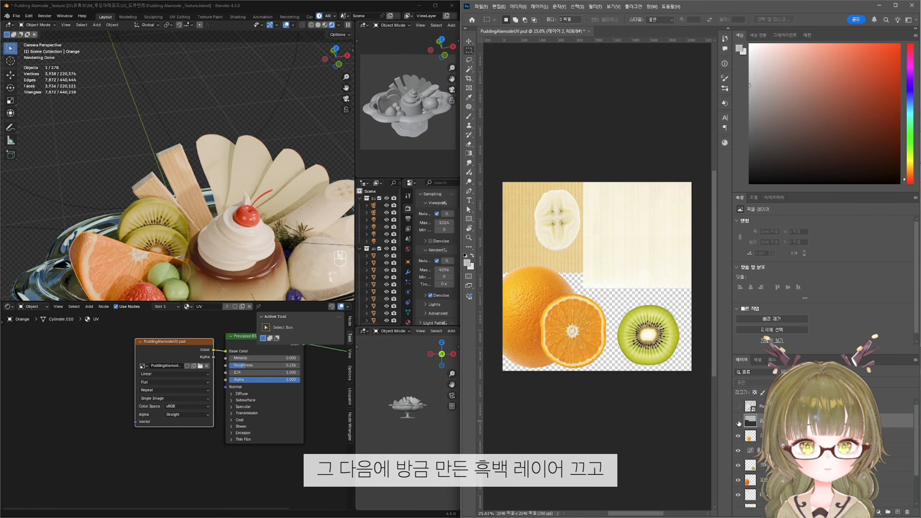
{"action": "key", "text": "ctrl+s"}
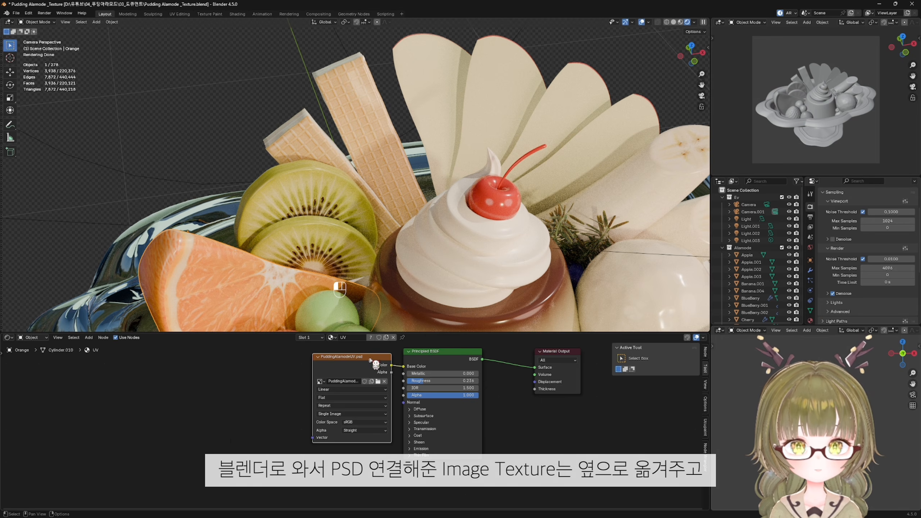
- In Blender, move the PSD texture node aside and connect a new Image Texture node's Color to the Principled BSDF's Roughness
{"action": "left_click_drag", "start_coordinate": [376, 362], "coordinate": [234, 362]}
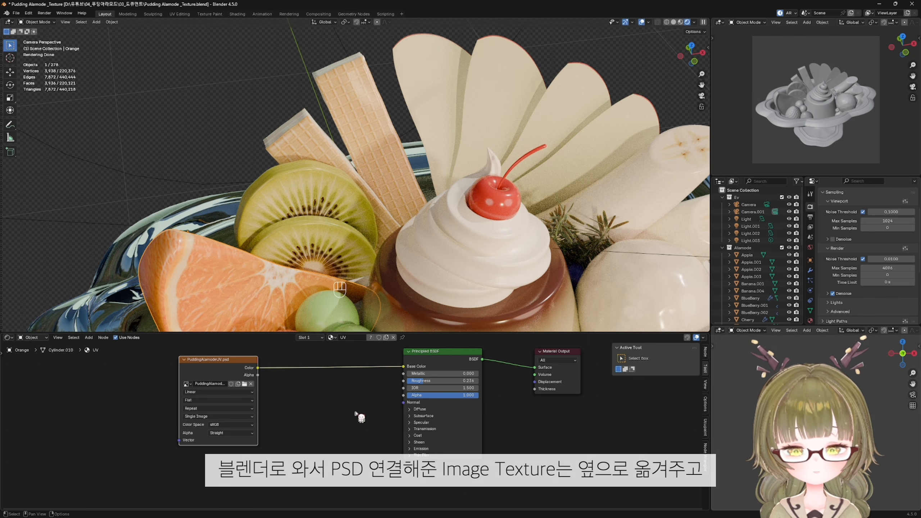
{"action": "key", "text": "shift+a"}
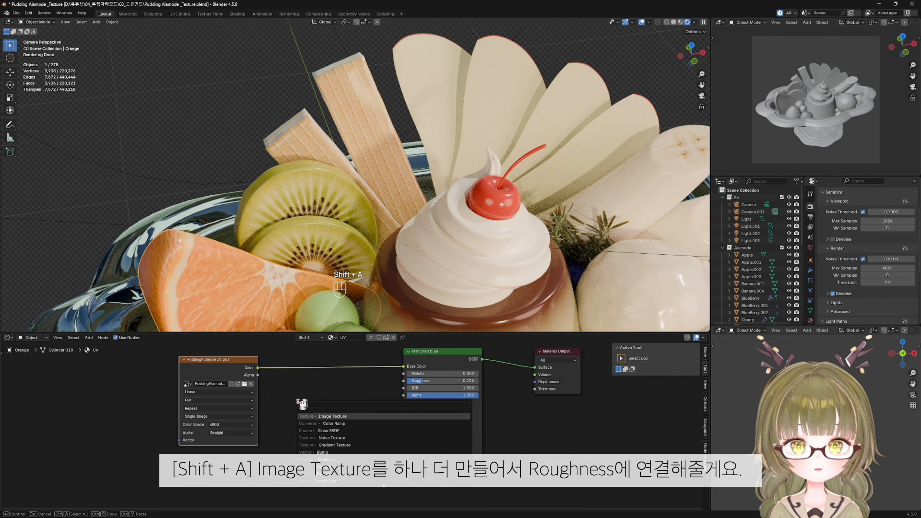
{"action": "left_click", "coordinate": [333, 417]}
{"action": "left_click", "coordinate": [338, 388]}
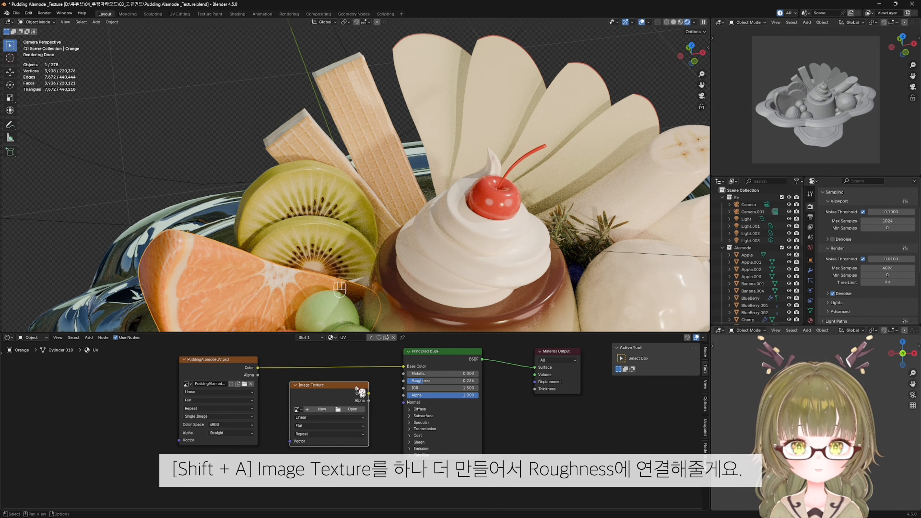
{"action": "left_click_drag", "start_coordinate": [369, 394], "coordinate": [405, 381]}
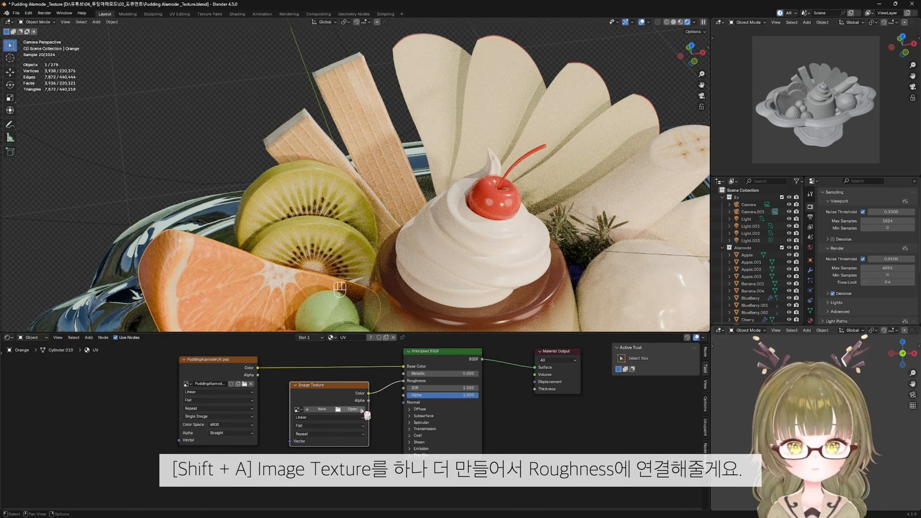
- Load PuddingAlamodeRoughness.png into the new Image Texture node and set its color space to Non-Color
{"action": "left_click", "coordinate": [362, 409]}
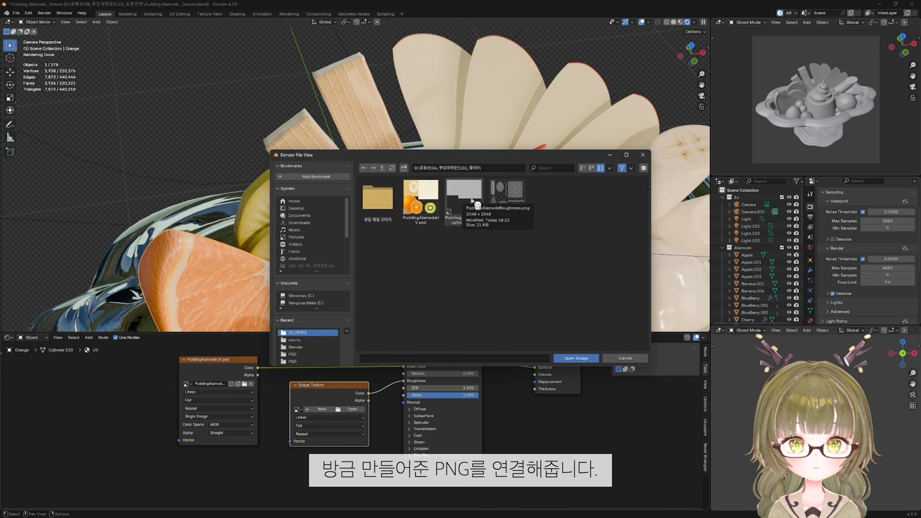
{"action": "double_click", "coordinate": [473, 201]}
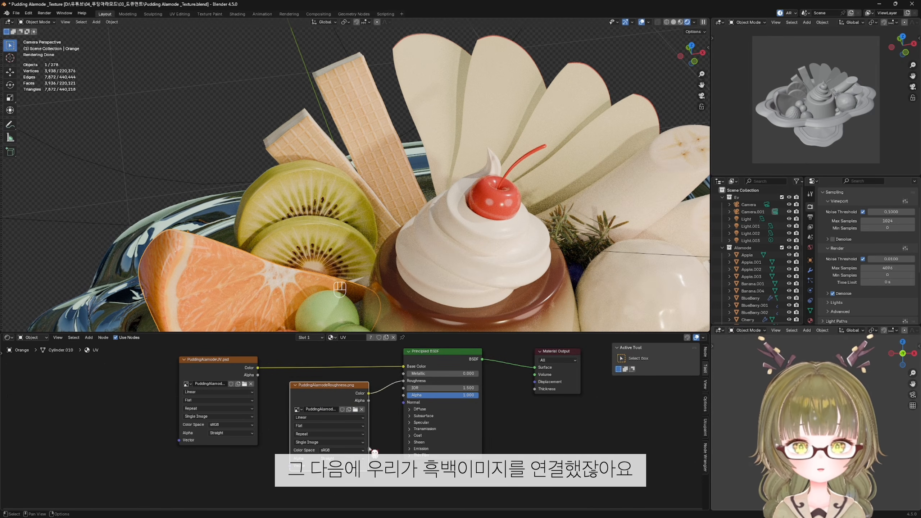
{"action": "left_click", "coordinate": [345, 450]}
{"action": "left_click", "coordinate": [414, 435]}
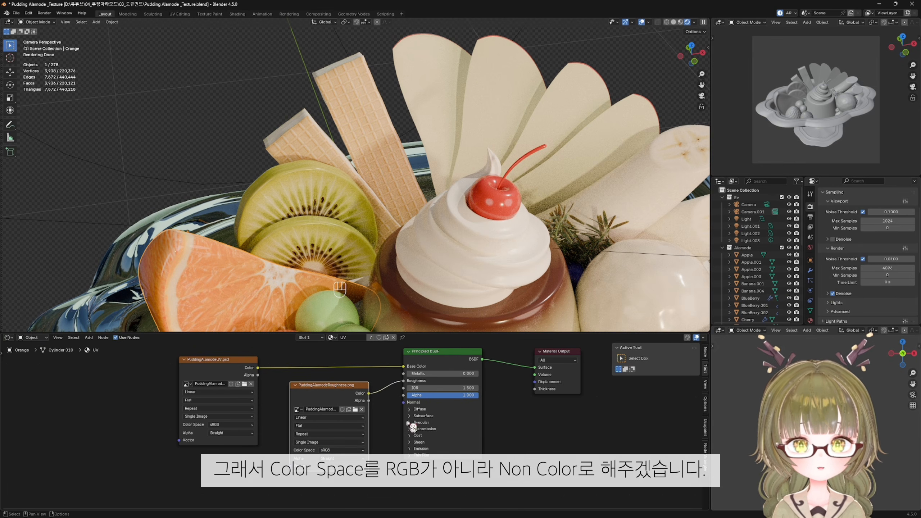
{"action": "left_click", "coordinate": [366, 451]}
{"action": "left_click", "coordinate": [405, 423]}
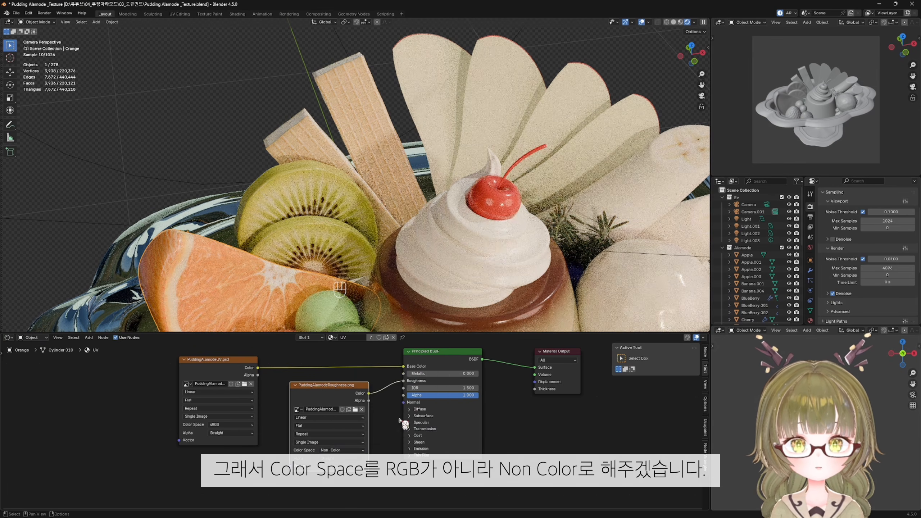
- Examine the shine of the orange and kiwi against the wafers and bananas from several angles with the roughness map applied
{"action": "scroll", "coordinate": [401, 424], "scroll_direction": "down", "scroll_amount": 1}
{"action": "scroll", "coordinate": [542, 264], "scroll_direction": "down", "scroll_amount": 2}
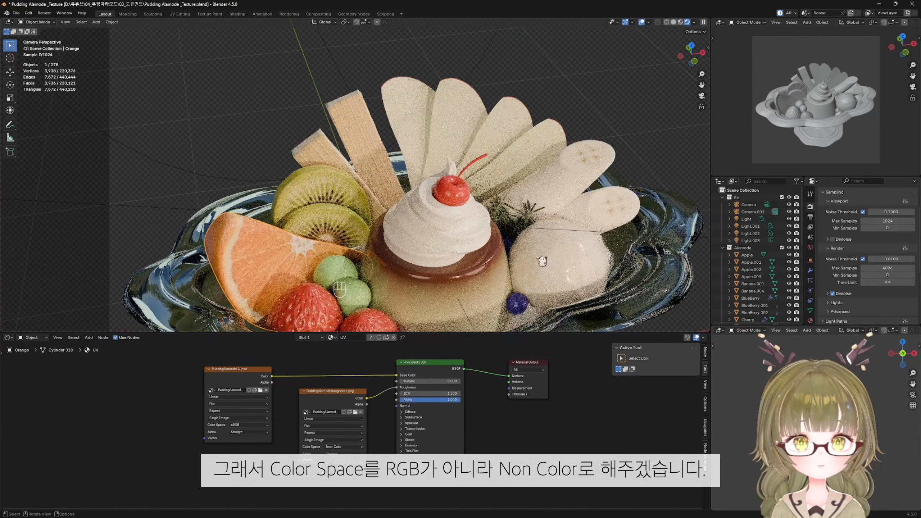
{"action": "key", "text": "KP_0"}
{"action": "scroll", "coordinate": [380, 243], "scroll_direction": "up", "scroll_amount": 5}
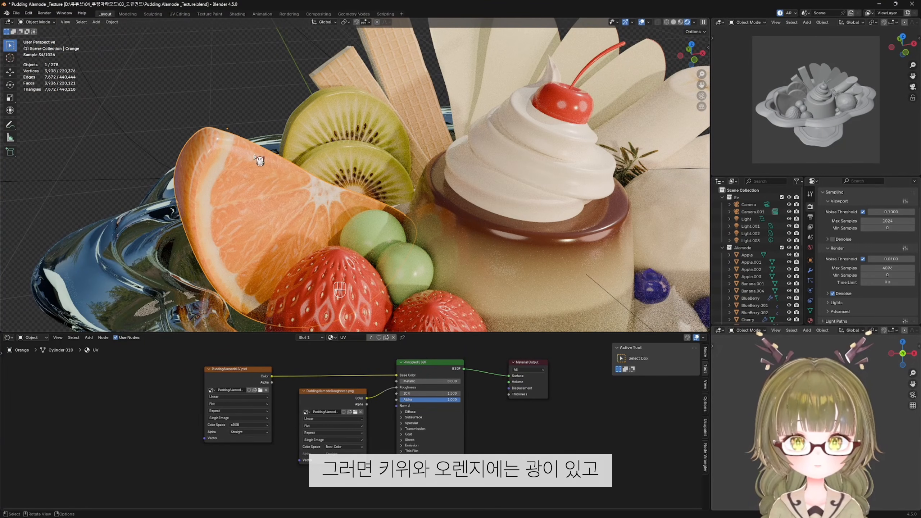
{"action": "scroll", "coordinate": [335, 144], "scroll_direction": "down", "scroll_amount": 4}
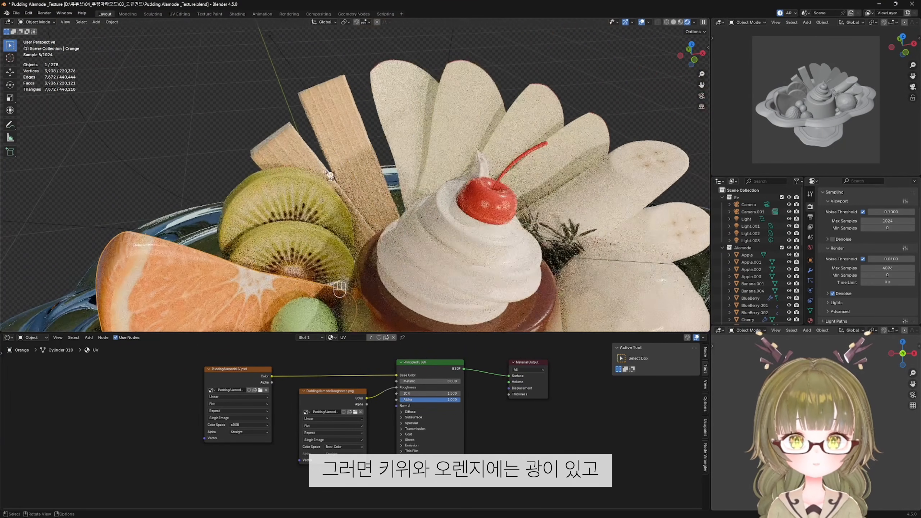
{"action": "middle_click_drag", "start_coordinate": [363, 157], "coordinate": [290, 124], "text": "shift"}
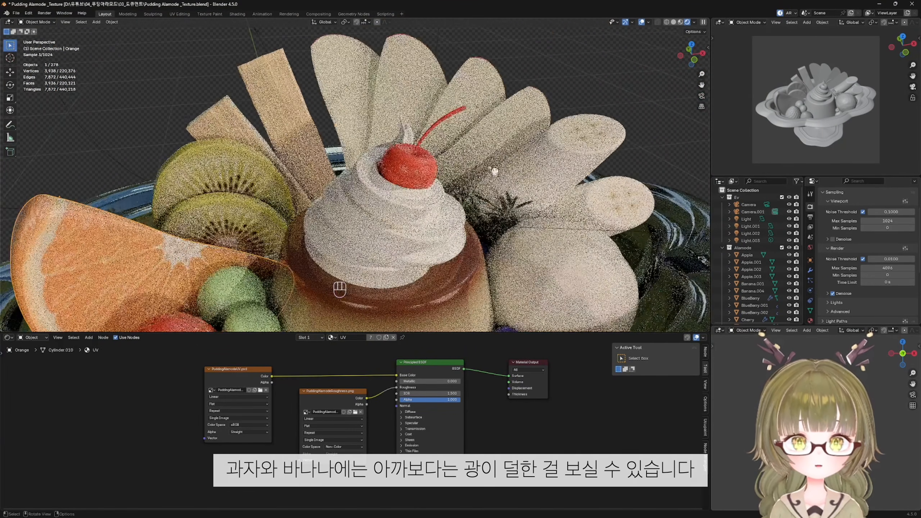
{"action": "middle_click_drag", "start_coordinate": [627, 174], "coordinate": [467, 173]}
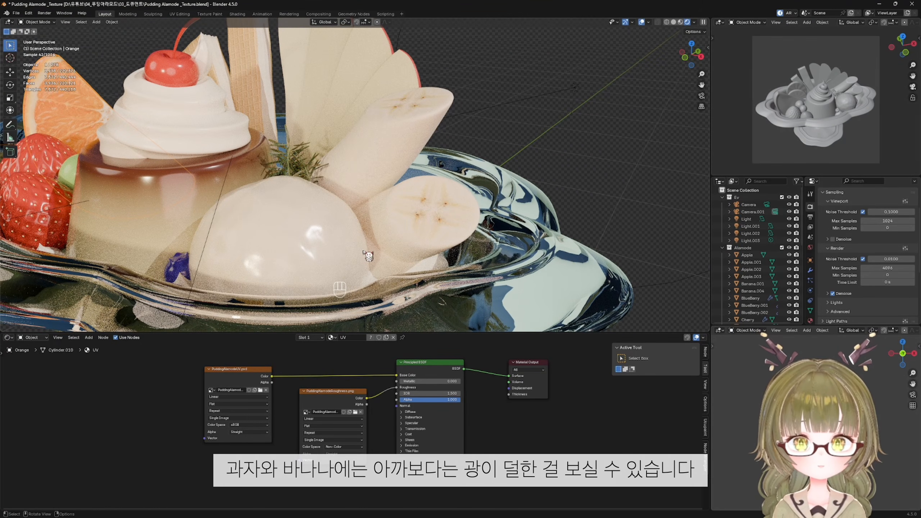
{"action": "scroll", "coordinate": [362, 254], "scroll_direction": "down", "scroll_amount": 10}
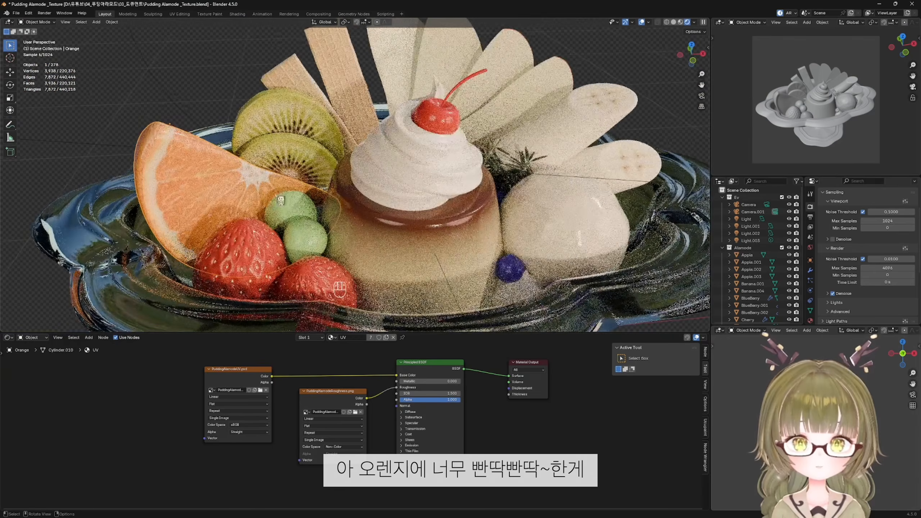
{"action": "middle_click_drag", "start_coordinate": [279, 192], "coordinate": [344, 240], "text": "shift"}
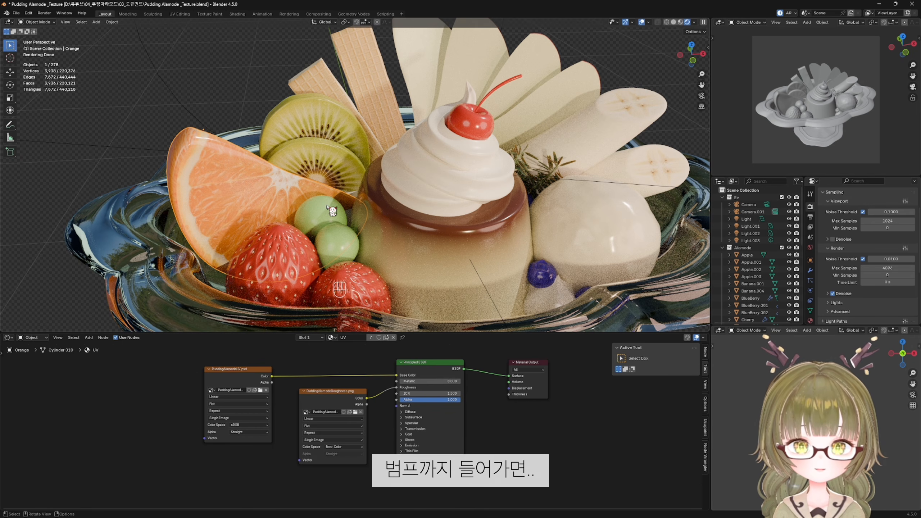
- Copy the Noise Texture and Color Ramp nodes from the green grape's material into the apple slices' material, beside its Principled BSDF
{"action": "left_click_drag", "start_coordinate": [327, 391], "coordinate": [310, 388]}
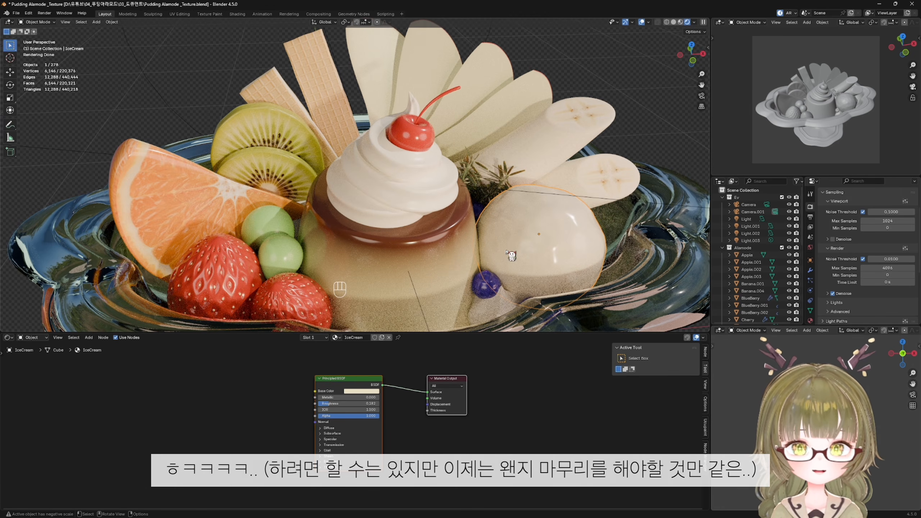
{"action": "middle_click_drag", "start_coordinate": [493, 151], "coordinate": [478, 216], "text": "shift"}
{"action": "left_click", "coordinate": [431, 133]}
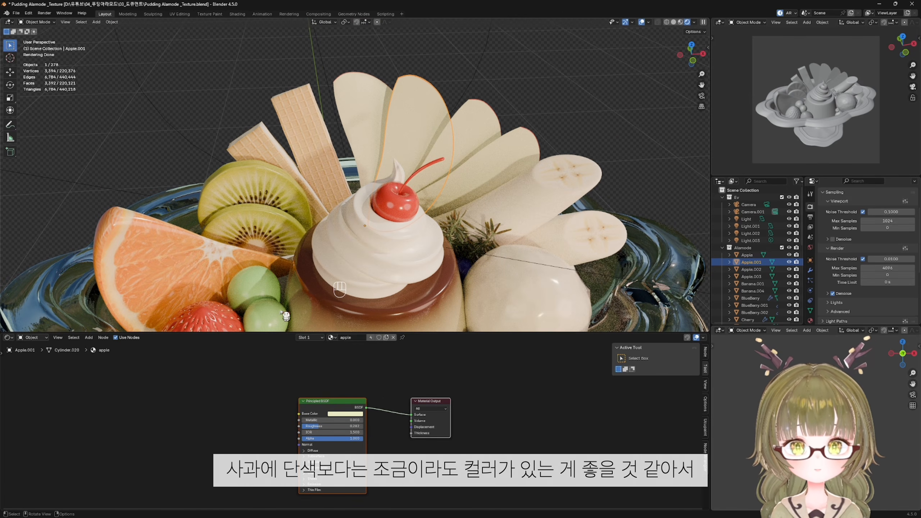
{"action": "left_click", "coordinate": [267, 291]}
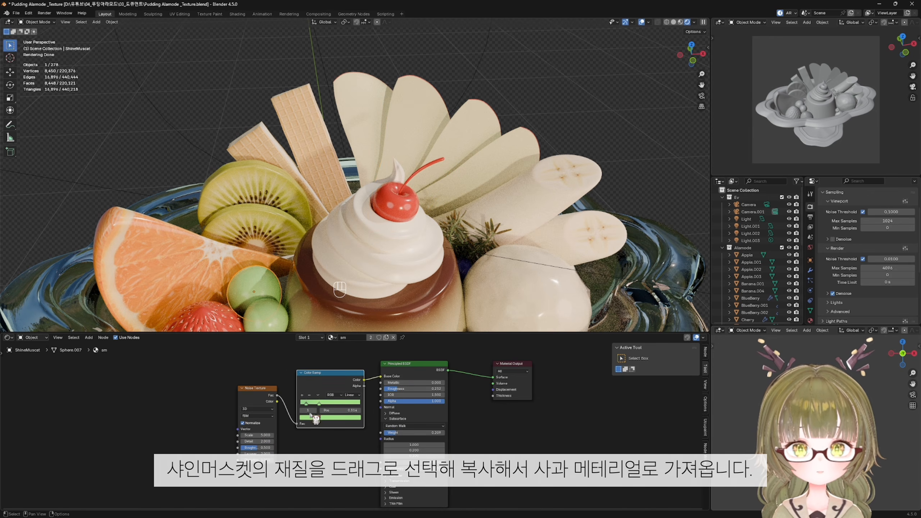
{"action": "left_click_drag", "start_coordinate": [260, 364], "coordinate": [337, 442]}
{"action": "key", "text": "ctrl+c"}
{"action": "left_click", "coordinate": [416, 118]}
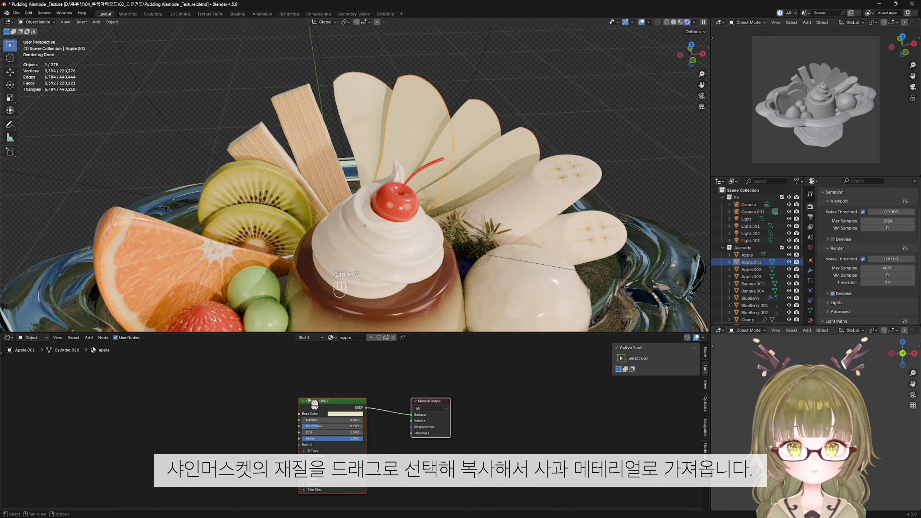
{"action": "key", "text": "ctrl+v"}
{"action": "left_click_drag", "start_coordinate": [264, 409], "coordinate": [263, 414]}
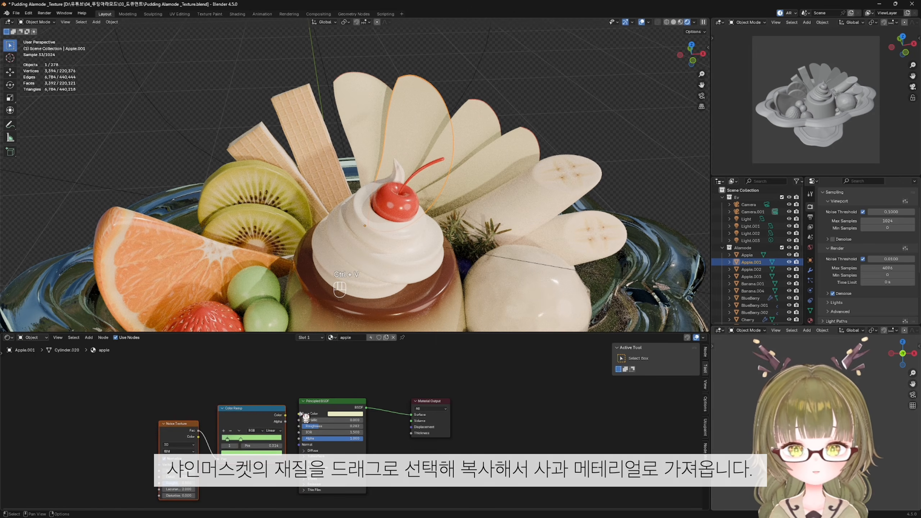
{"action": "key", "text": "Home"}
- Copy the apple's base color hex #E6E7BFFF into the second stop of the pasted Color Ramp
{"action": "left_click", "coordinate": [410, 385]}
{"action": "left_click", "coordinate": [428, 376]}
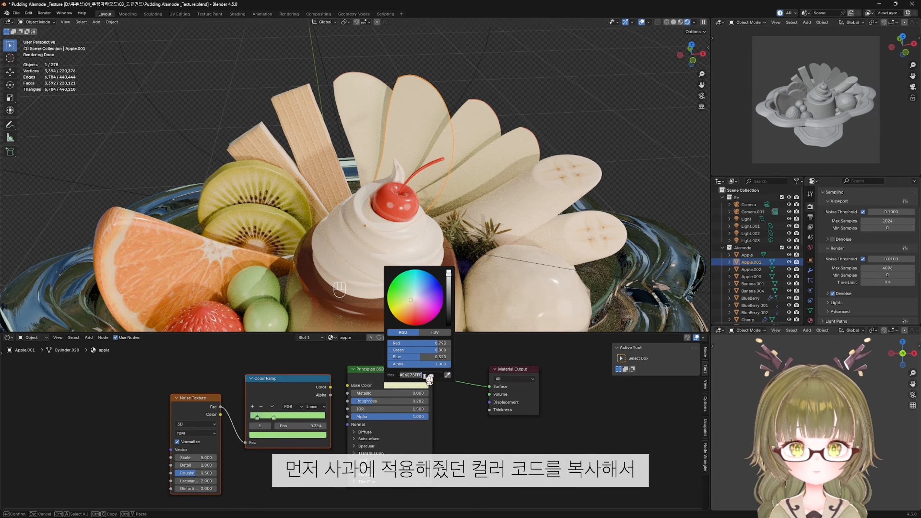
{"action": "key", "text": "ctrl+c"}
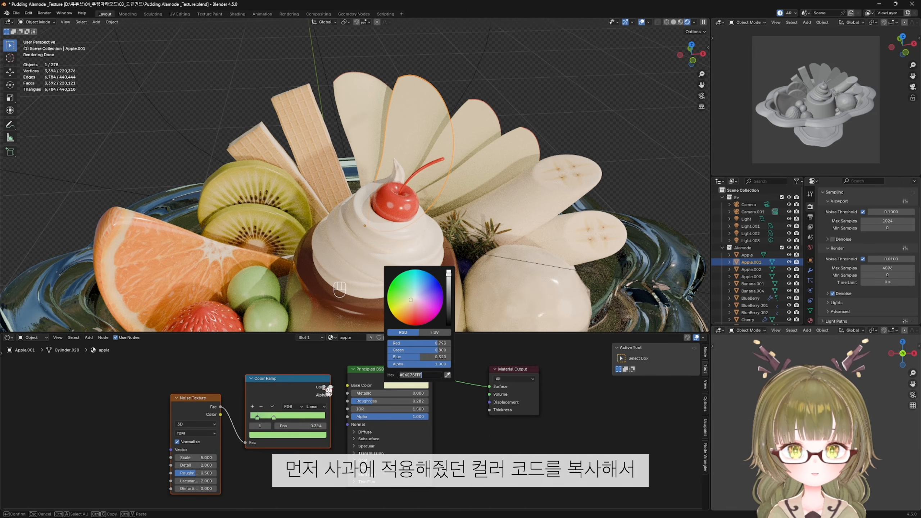
{"action": "left_click", "coordinate": [274, 420]}
{"action": "left_click", "coordinate": [274, 420]}
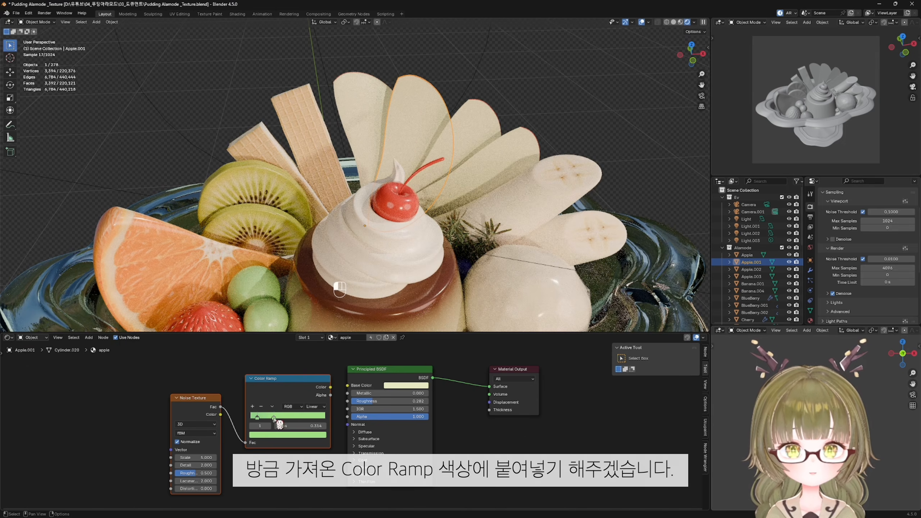
{"action": "left_click", "coordinate": [291, 437]}
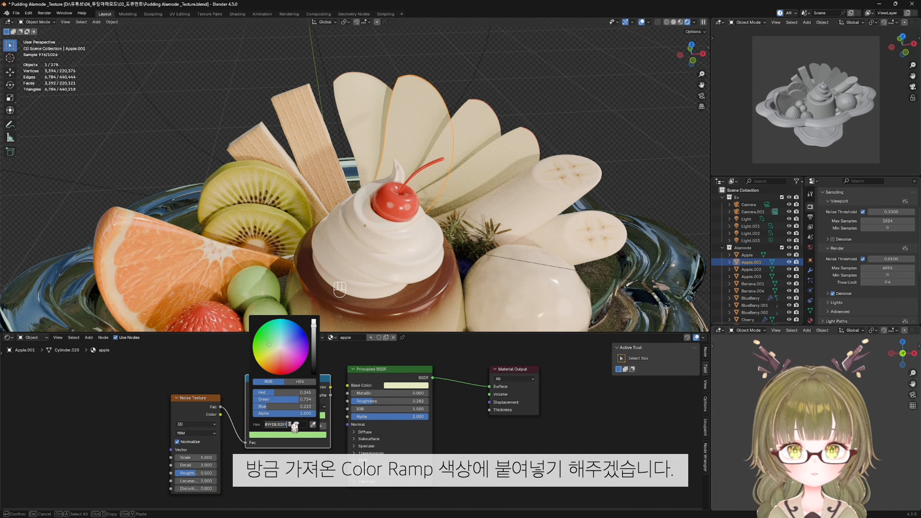
{"action": "key", "text": "ctrl+v"}
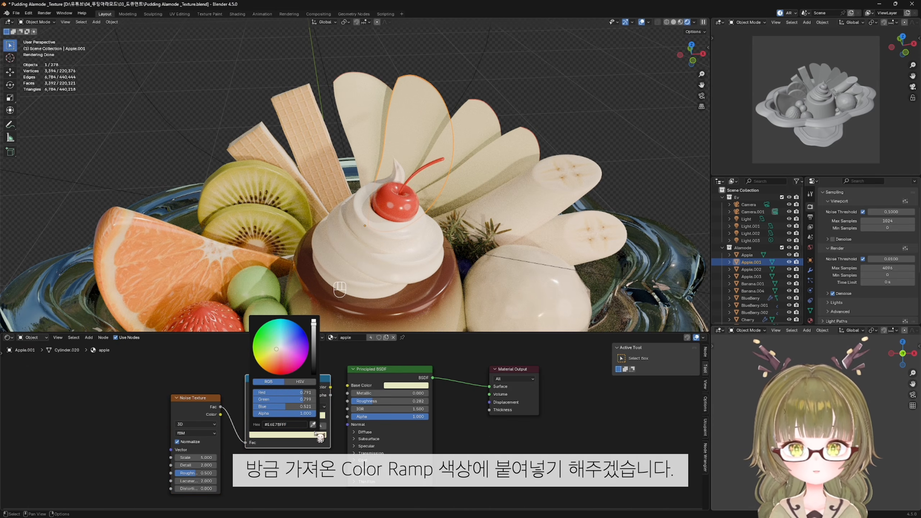
- Connect the Color Ramp's Color to the apple's Base Color and move the ramp's second stop to about 0.5
{"action": "left_click_drag", "start_coordinate": [330, 387], "coordinate": [348, 385]}
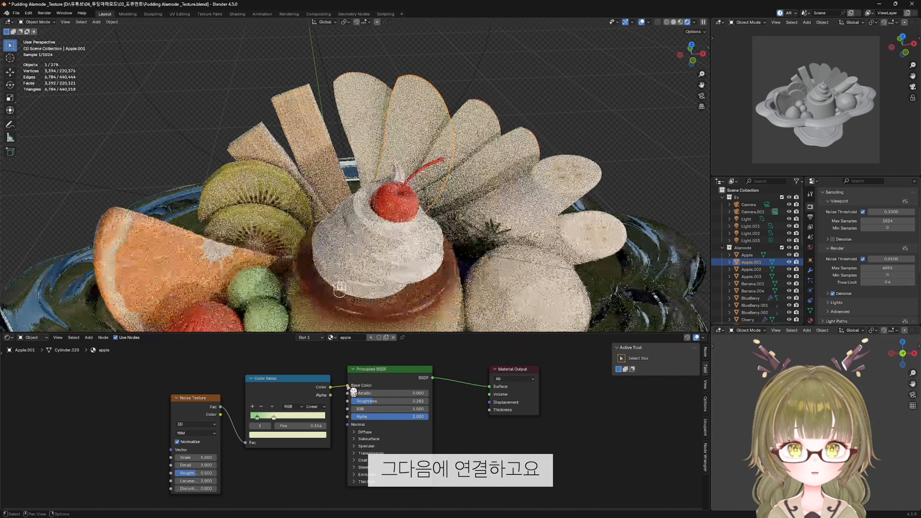
{"action": "scroll", "coordinate": [418, 177], "scroll_direction": "up", "scroll_amount": 5}
{"action": "middle_click_drag", "start_coordinate": [426, 165], "coordinate": [323, 262], "text": "shift"}
{"action": "left_click_drag", "start_coordinate": [273, 417], "coordinate": [289, 418]}
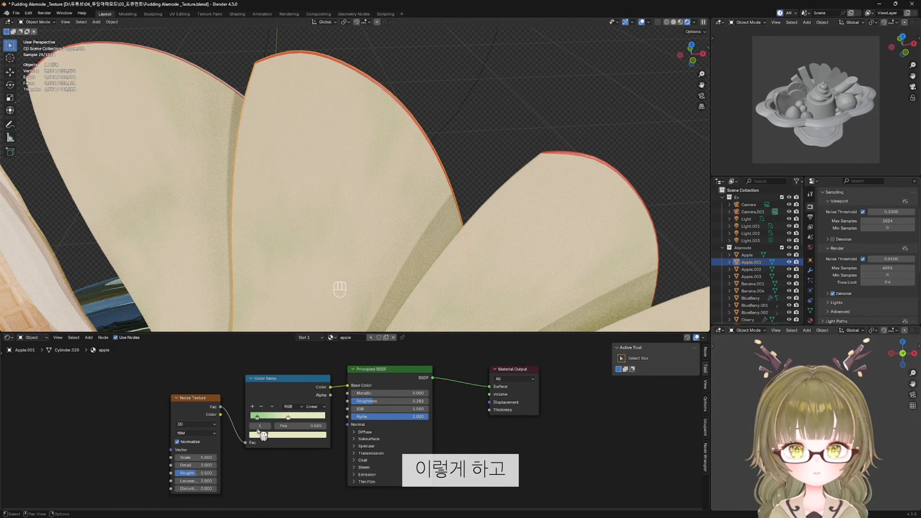
- Recolor the green first stop of the apple's Color Ramp to a muted, pale yellow
{"action": "left_click", "coordinate": [257, 418]}
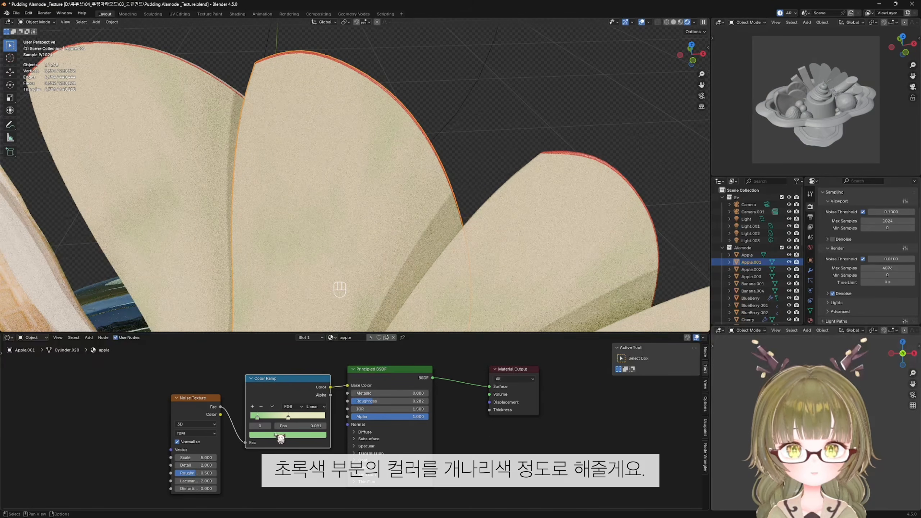
{"action": "left_click", "coordinate": [278, 436]}
{"action": "left_click_drag", "start_coordinate": [276, 354], "coordinate": [267, 356]}
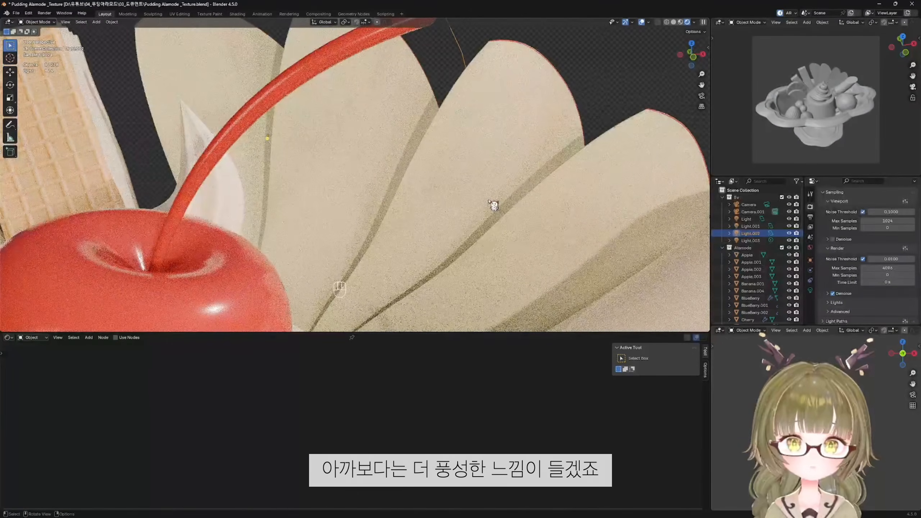
{"action": "scroll", "coordinate": [494, 205], "scroll_direction": "down", "scroll_amount": 4}
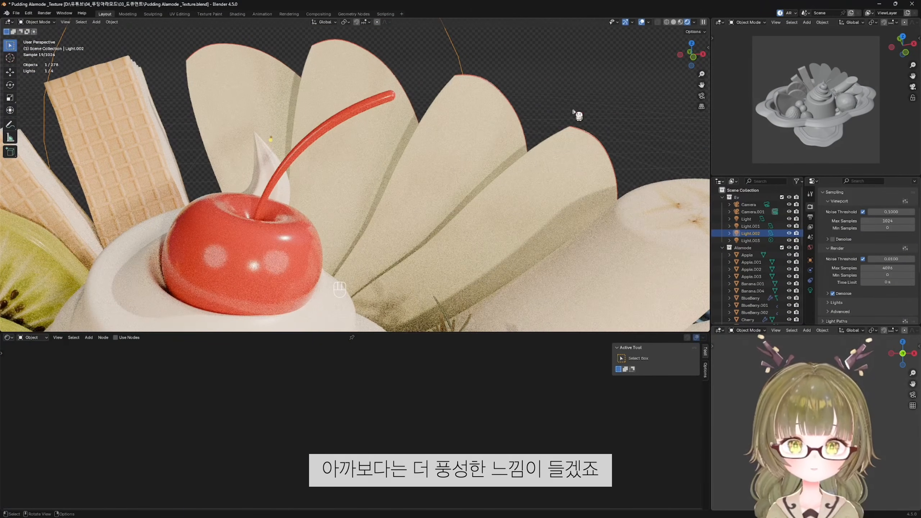
- Slightly raise the subsurface weight of the apple slices' material
{"action": "left_click", "coordinate": [392, 174]}
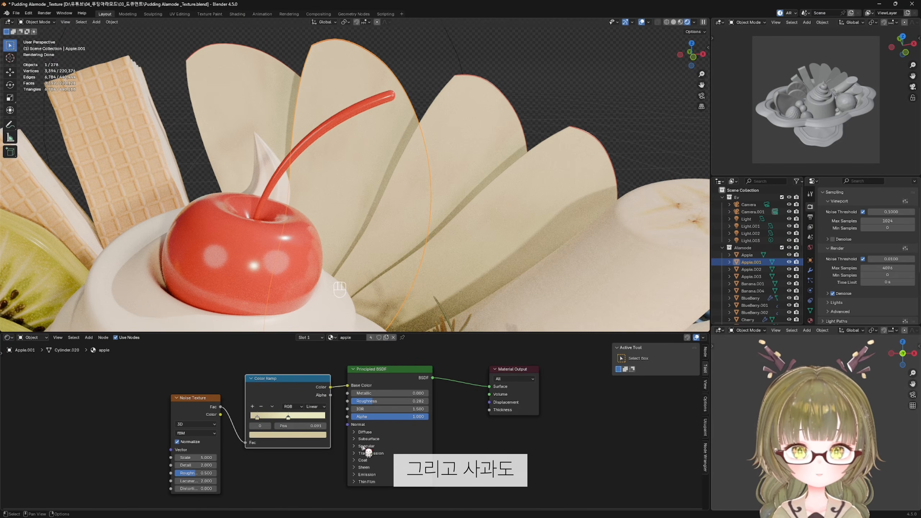
{"action": "left_click", "coordinate": [354, 438]}
{"action": "left_click_drag", "start_coordinate": [372, 457], "coordinate": [384, 457]}
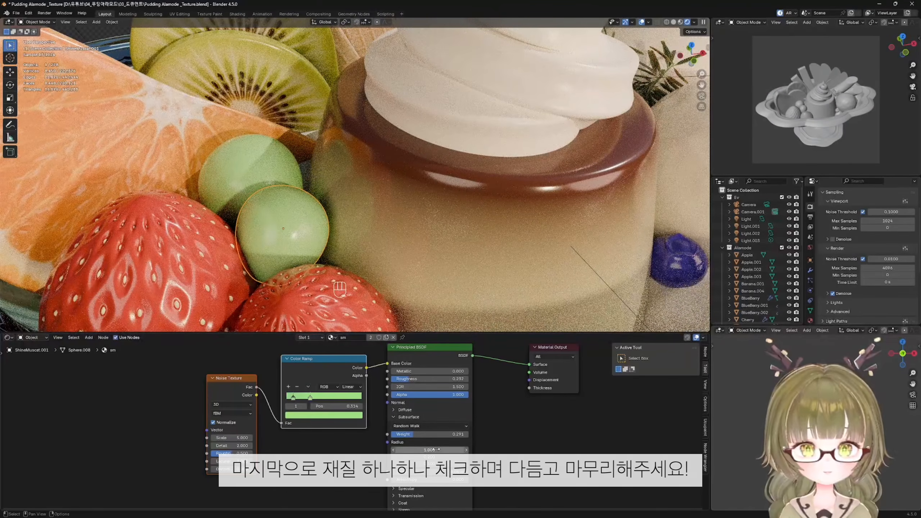
- Set the green grape's subsurface radius to 0.5 for red and 0.8 for green
{"action": "left_click", "coordinate": [436, 450]}
{"action": "type", "text": "0.5"}
{"action": "key", "text": "Return"}
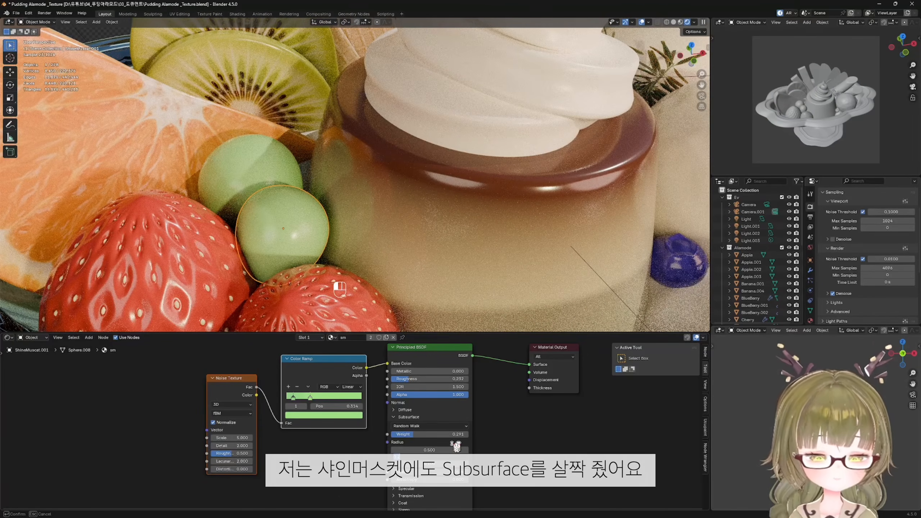
{"action": "type", "text": "0.8"}
{"action": "key", "text": "Return"}
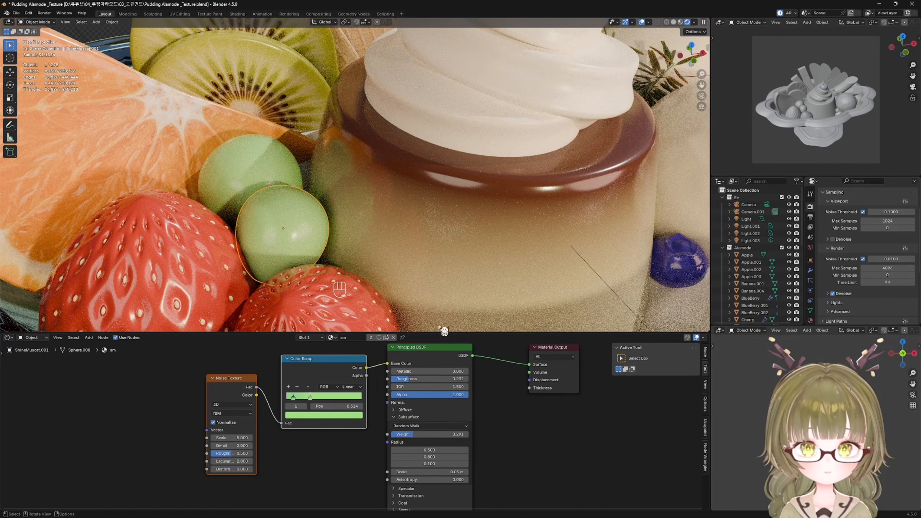
- Raise the strawberry material's subsurface weight to about half
{"action": "scroll", "coordinate": [421, 311], "scroll_direction": "down", "scroll_amount": 3}
{"action": "left_click", "coordinate": [295, 231]}
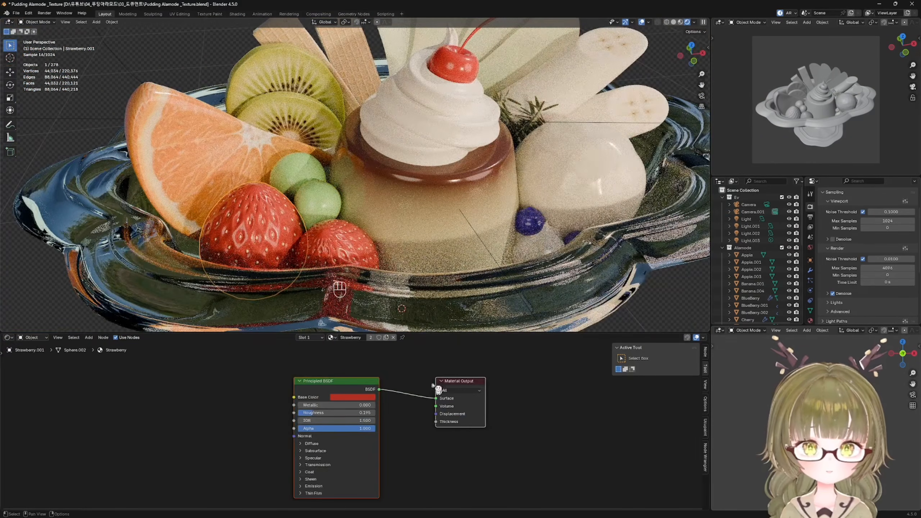
{"action": "left_click", "coordinate": [315, 450]}
{"action": "left_click_drag", "start_coordinate": [336, 468], "coordinate": [357, 468]}
- Set the blueberry's subsurface radius to 0.5 for blue and 0.3 for red
{"action": "scroll", "coordinate": [274, 220], "scroll_direction": "up", "scroll_amount": 3}
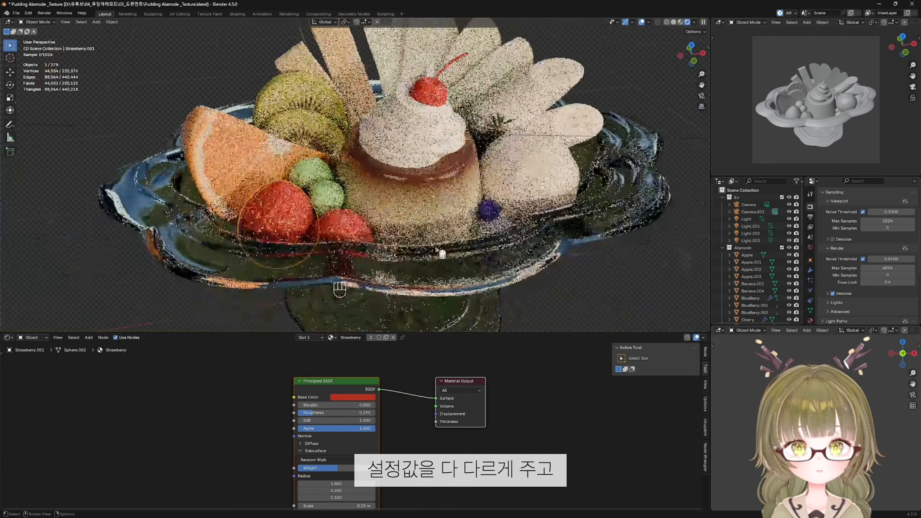
{"action": "scroll", "coordinate": [396, 280], "scroll_direction": "up", "scroll_amount": 2}
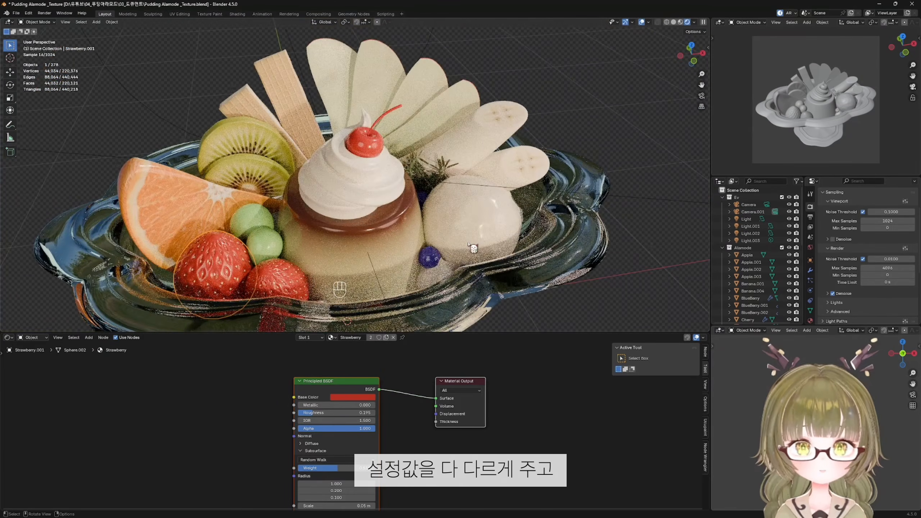
{"action": "scroll", "coordinate": [474, 247], "scroll_direction": "up", "scroll_amount": 2}
{"action": "middle_click_drag", "start_coordinate": [417, 237], "coordinate": [369, 217], "text": "shift"}
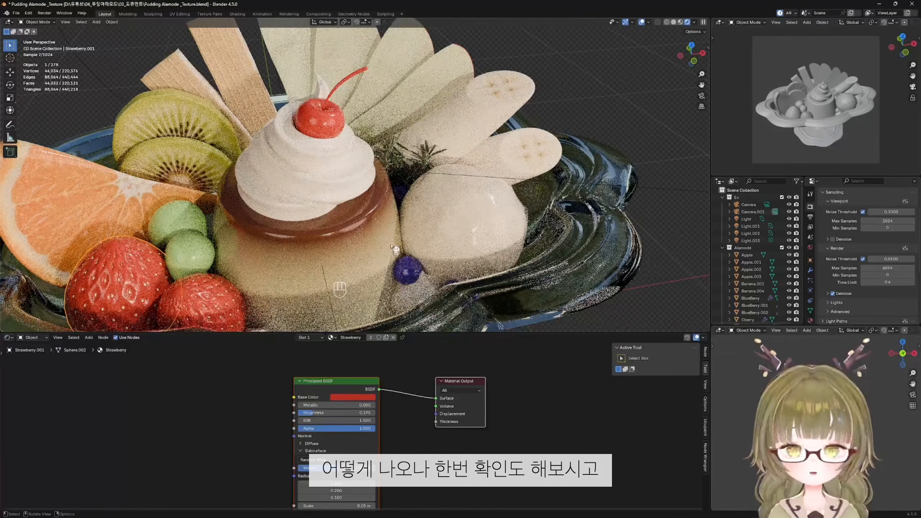
{"action": "left_click", "coordinate": [412, 276]}
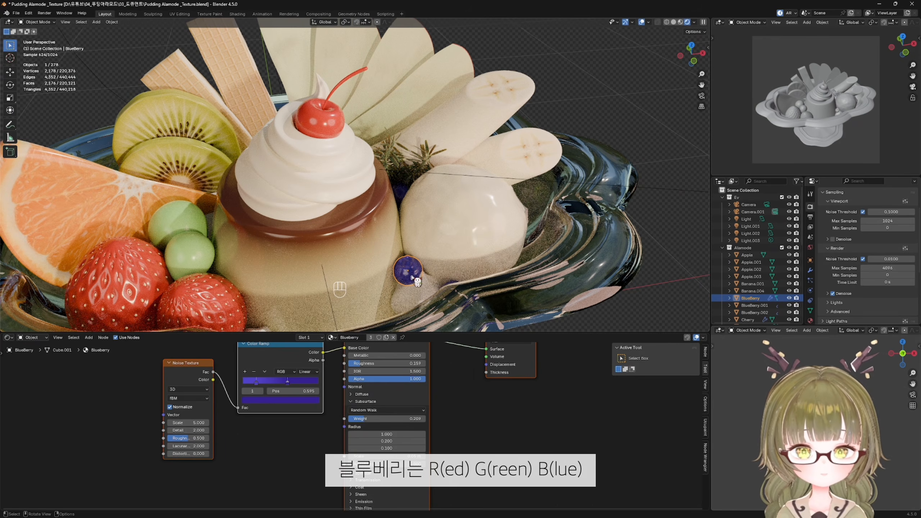
{"action": "left_click", "coordinate": [398, 449]}
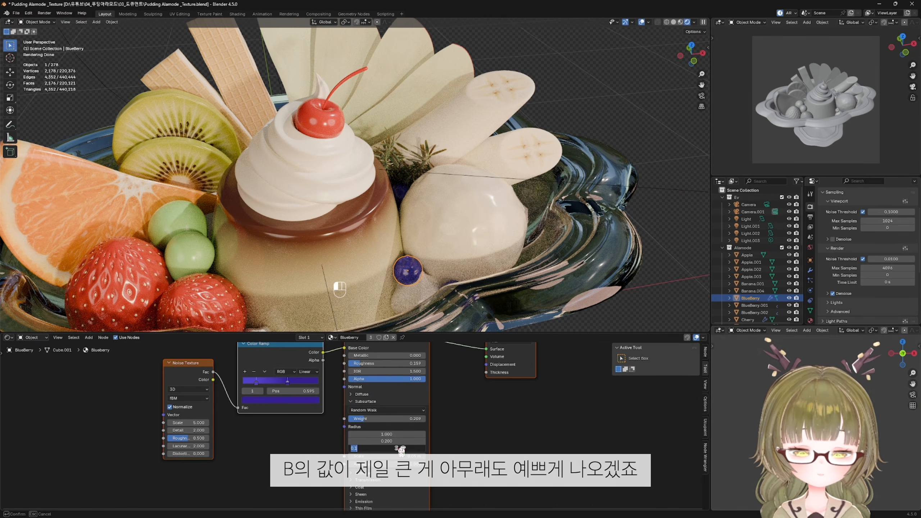
{"action": "type", "text": "0.5"}
{"action": "key", "text": "Return"}
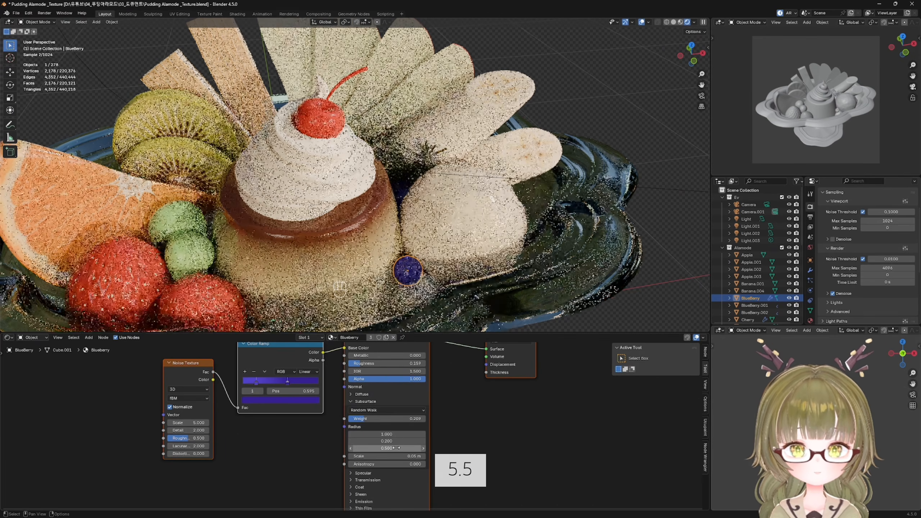
{"action": "left_click", "coordinate": [414, 435]}
{"action": "type", "text": "0."}
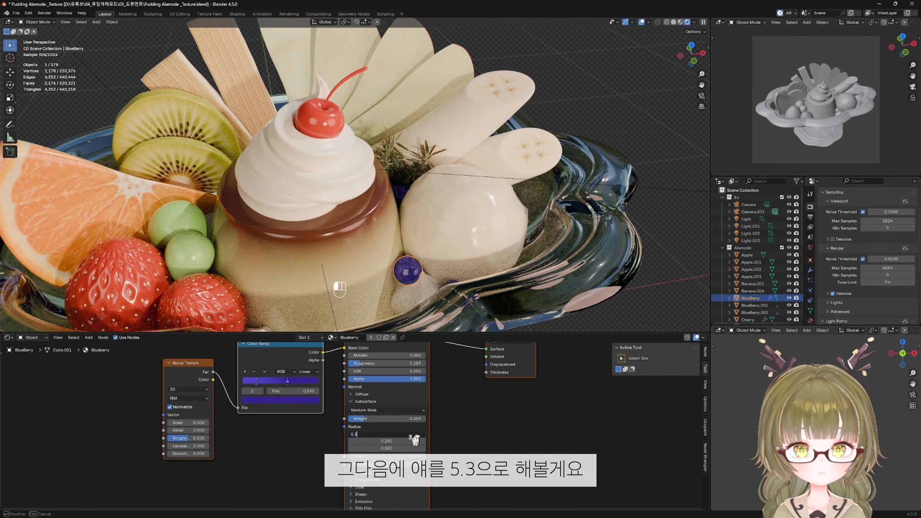
{"action": "type", "text": "3"}
{"action": "key", "text": "Return"}
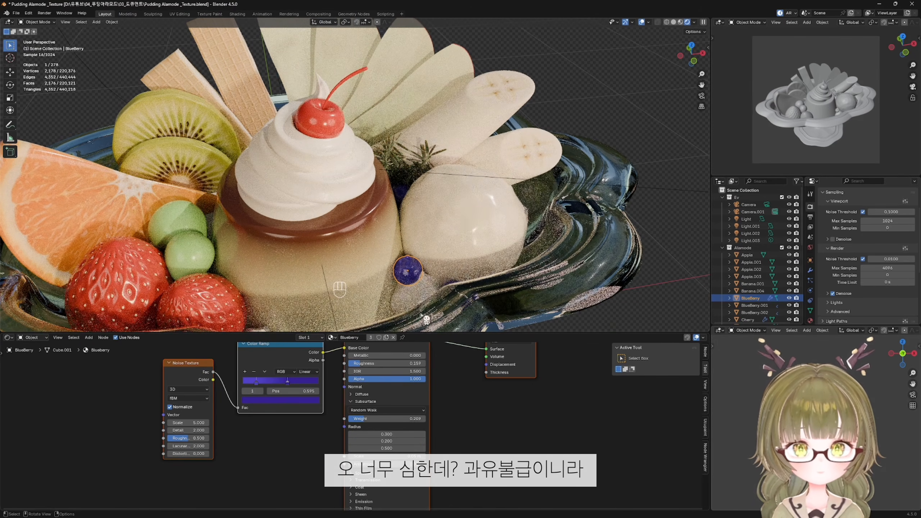
- Reduce the ice cream scoop's shine by setting its material roughness to 0.309, and expand its Subsurface settings
{"action": "scroll", "coordinate": [414, 288], "scroll_direction": "up", "scroll_amount": 5}
{"action": "scroll", "coordinate": [414, 288], "scroll_direction": "down", "scroll_amount": 3}
{"action": "middle_click_drag", "start_coordinate": [430, 293], "coordinate": [407, 230], "text": "shift"}
{"action": "scroll", "coordinate": [421, 253], "scroll_direction": "up", "scroll_amount": 2}
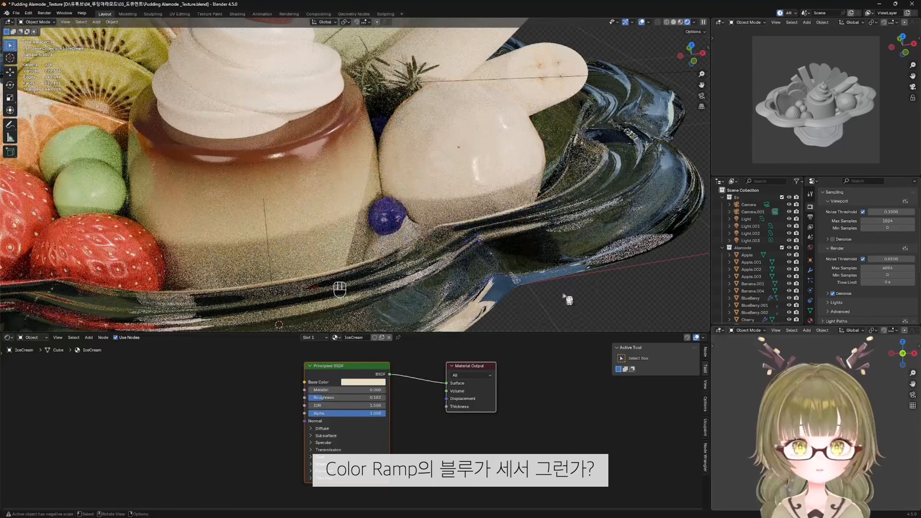
{"action": "left_click", "coordinate": [510, 187]}
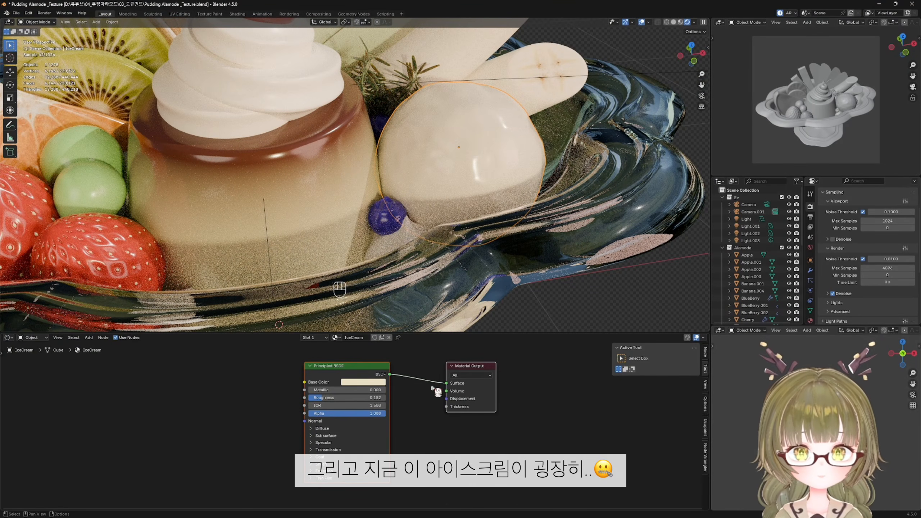
{"action": "left_click", "coordinate": [322, 436]}
{"action": "left_click_drag", "start_coordinate": [326, 398], "coordinate": [336, 399]}
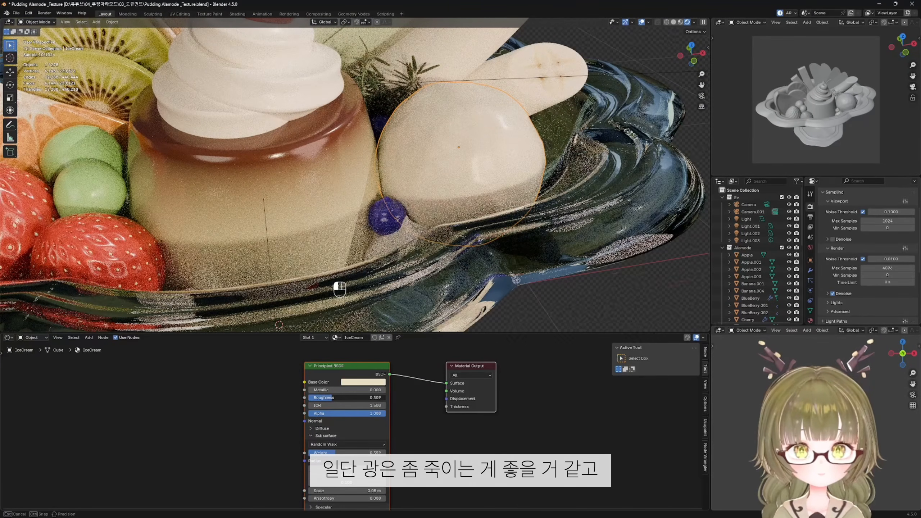
- Set the size of the Clouds texture that displaces the ice cream's surface to 0.20
{"action": "left_click", "coordinate": [812, 311]}
{"action": "left_click", "coordinate": [811, 320]}
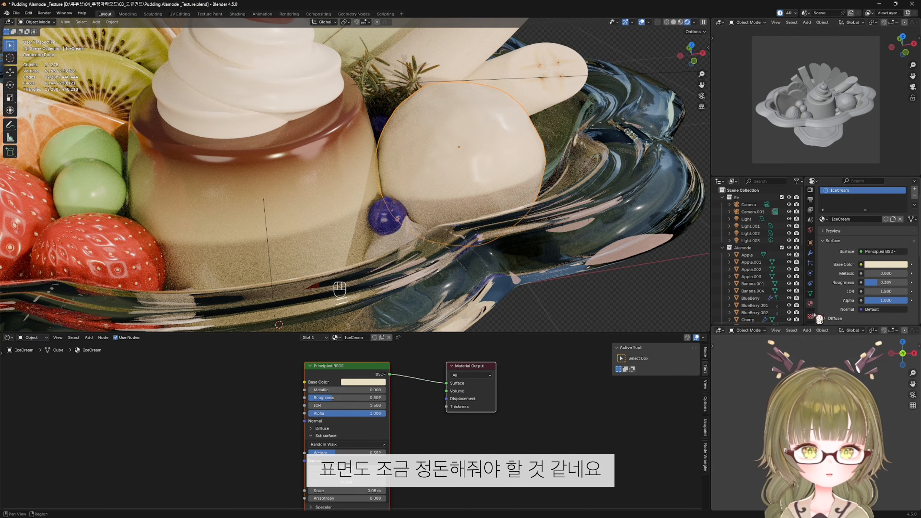
{"action": "left_click", "coordinate": [811, 316]}
{"action": "scroll", "coordinate": [867, 254], "scroll_direction": "down", "scroll_amount": 5}
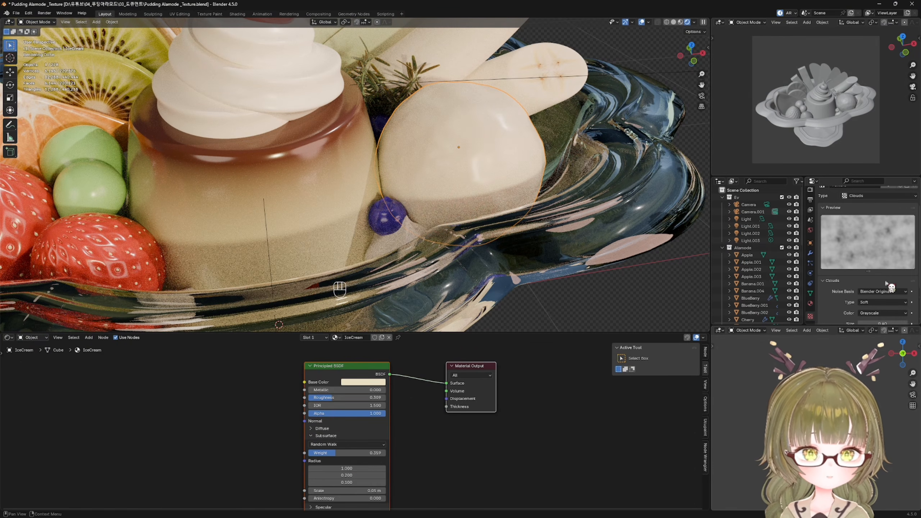
{"action": "left_click_drag", "start_coordinate": [883, 272], "coordinate": [871, 272]}
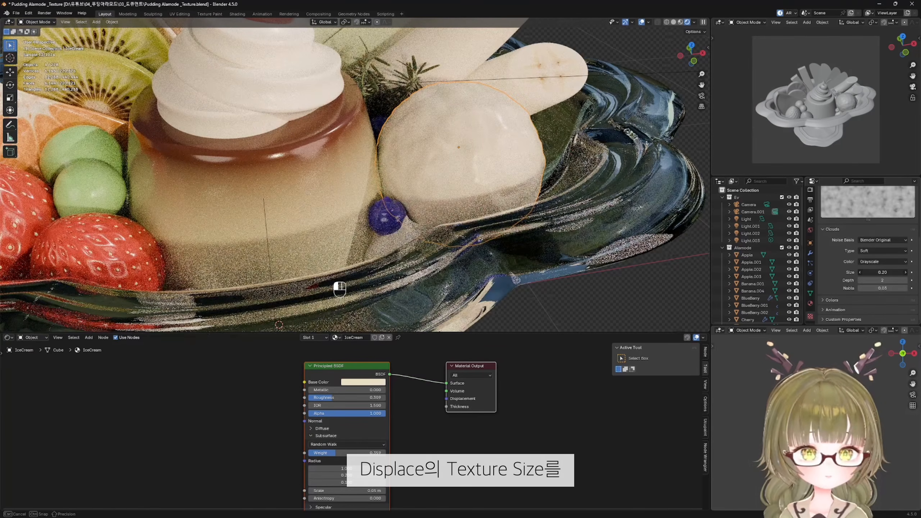
{"action": "scroll", "coordinate": [824, 237], "scroll_direction": "up", "scroll_amount": 4}
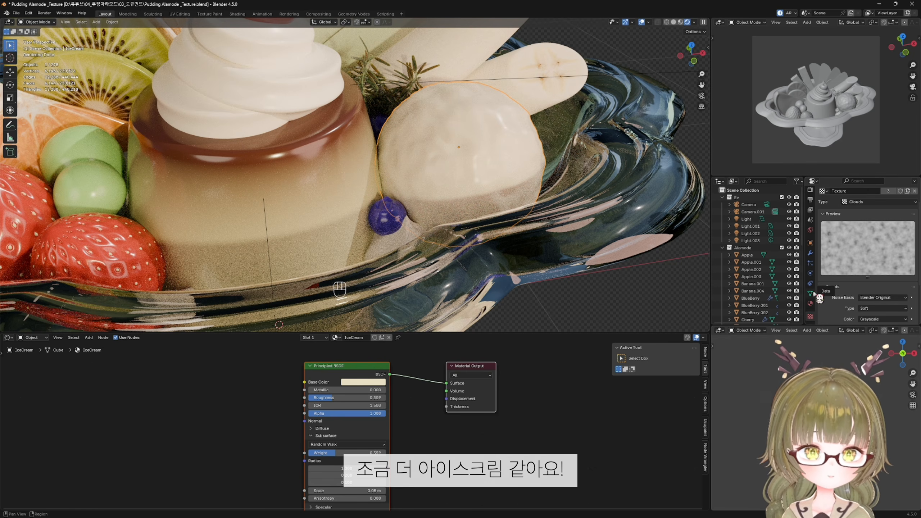
- Set the strength of the ice cream's Displace modifier to 0.06
{"action": "left_click", "coordinate": [810, 253]}
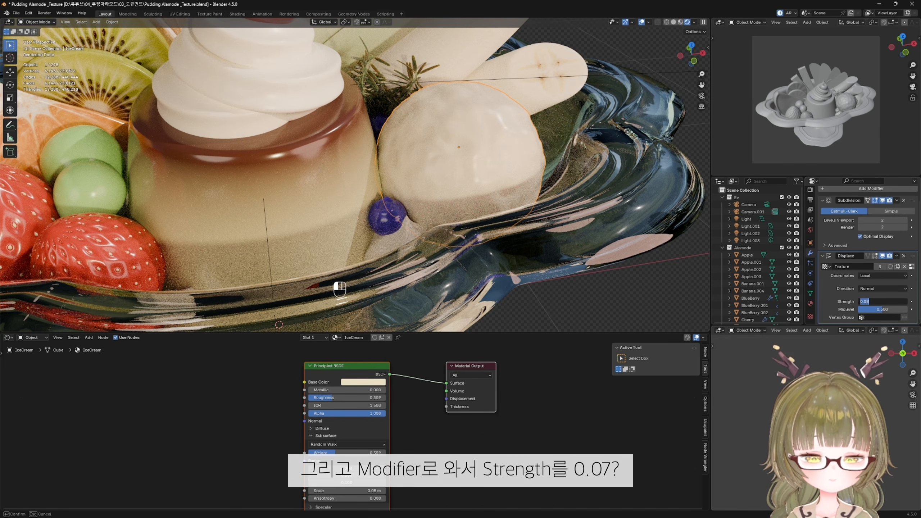
{"action": "key", "text": "Return"}
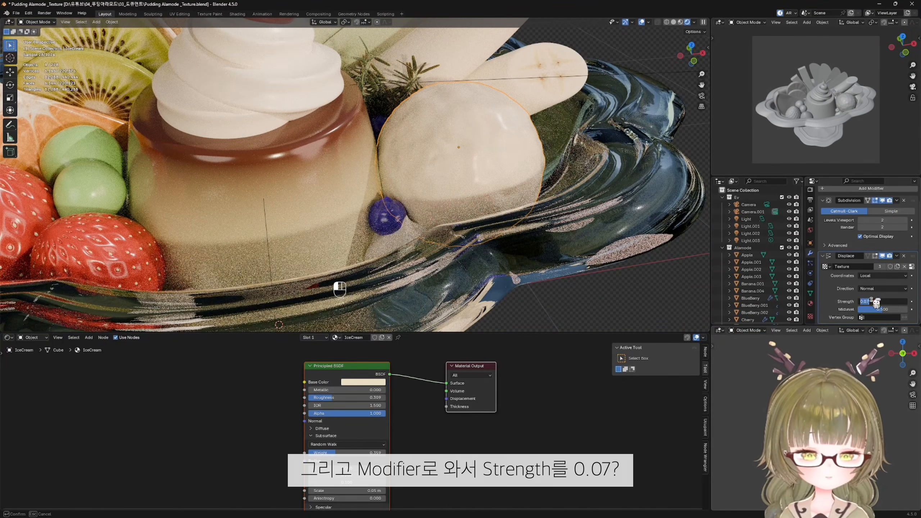
{"action": "type", "text": "0."}
{"action": "key", "text": "Return"}
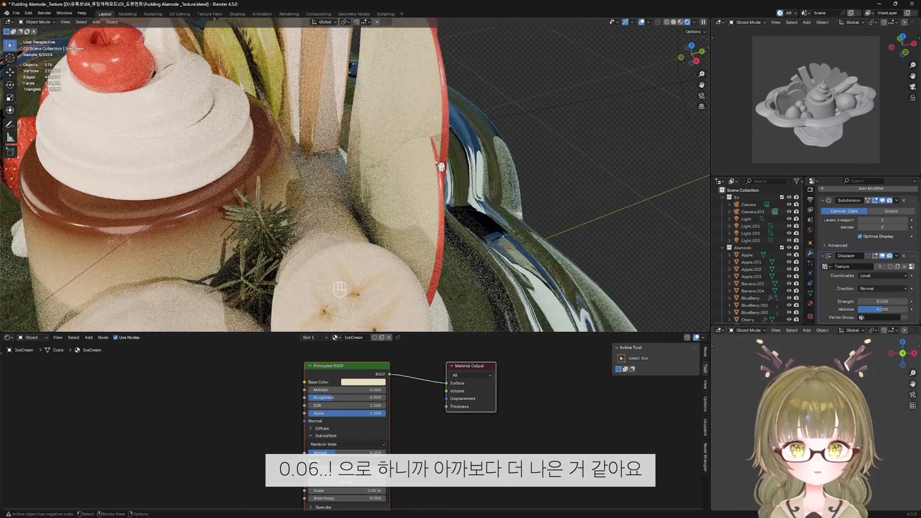
- Select an apple slice, switch to its peel material apple2, and raise that material's subsurface weight
{"action": "left_click", "coordinate": [437, 163]}
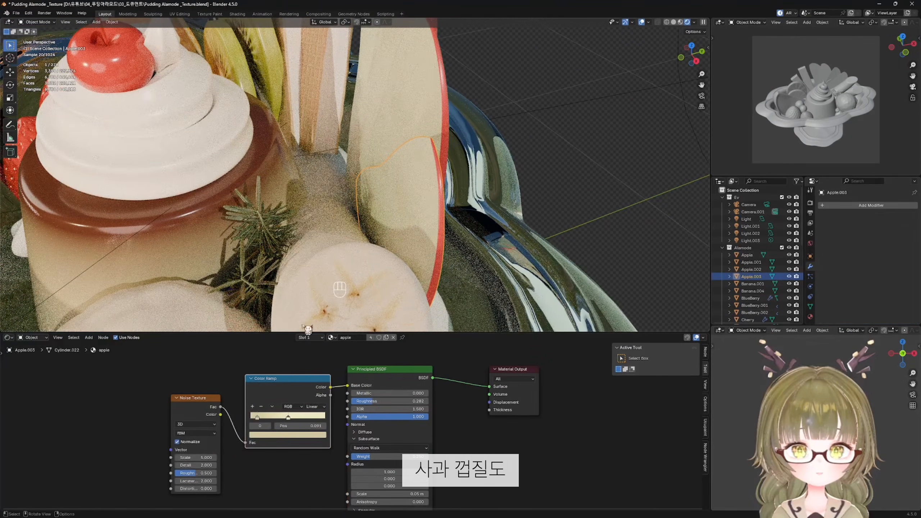
{"action": "left_click", "coordinate": [310, 338]}
{"action": "left_click", "coordinate": [305, 360]}
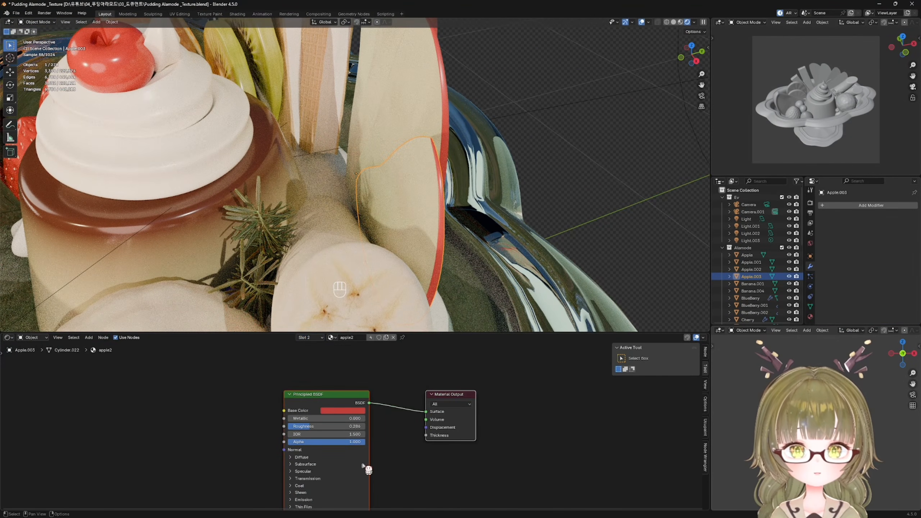
{"action": "middle_click_drag", "start_coordinate": [366, 459], "coordinate": [438, 418]}
{"action": "scroll", "coordinate": [426, 414], "scroll_direction": "up", "scroll_amount": 2}
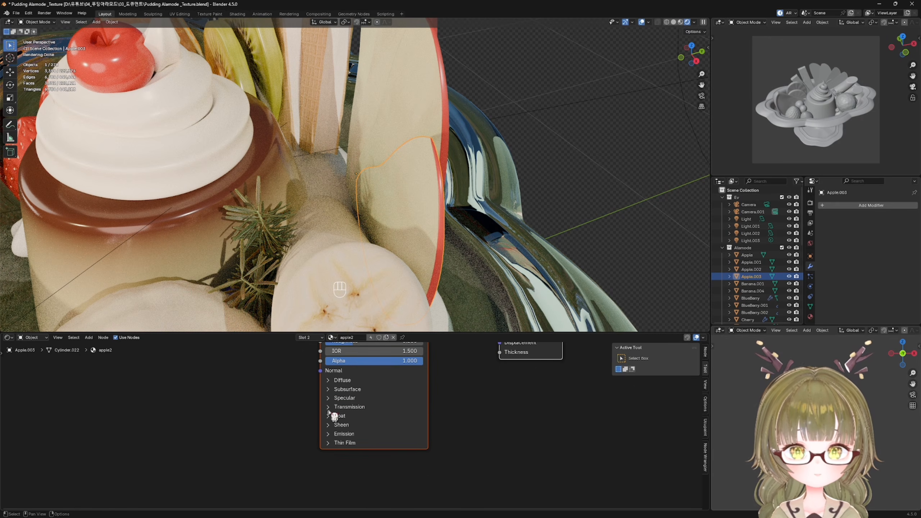
{"action": "left_click", "coordinate": [333, 390]}
{"action": "left_click_drag", "start_coordinate": [364, 414], "coordinate": [399, 416]}
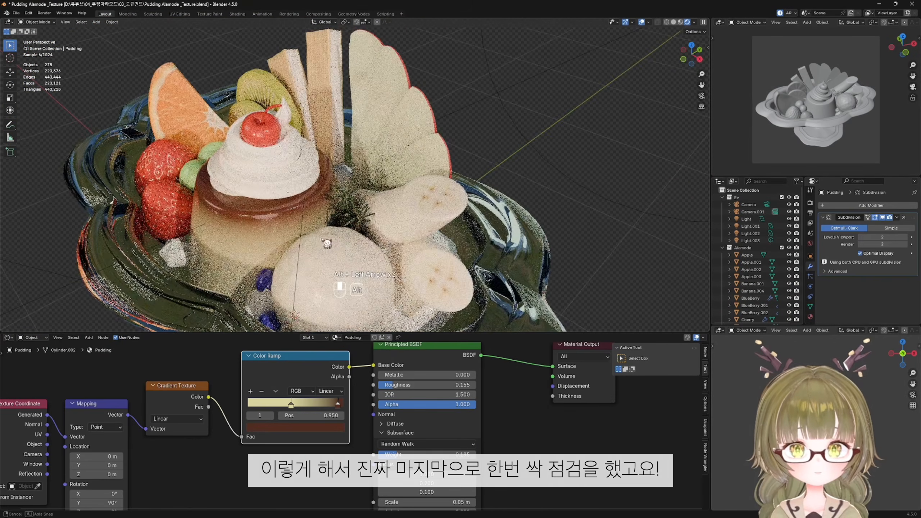
- Check the whole dessert from several angles and render the scene as a still image
{"action": "scroll", "coordinate": [326, 251], "scroll_direction": "down", "scroll_amount": 2}
{"action": "middle_click_drag", "start_coordinate": [327, 250], "coordinate": [373, 241]}
{"action": "left_click_drag", "start_coordinate": [373, 241], "coordinate": [413, 241], "text": "alt"}
{"action": "scroll", "coordinate": [408, 237], "scroll_direction": "up", "scroll_amount": 1}
{"action": "middle_click_drag", "start_coordinate": [408, 237], "coordinate": [426, 233]}
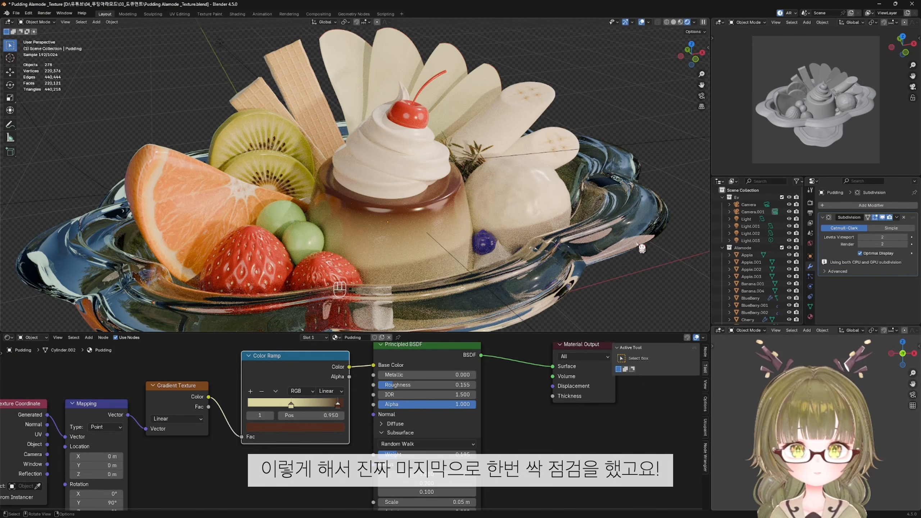
{"action": "scroll", "coordinate": [640, 254], "scroll_direction": "down", "scroll_amount": 2}
{"action": "middle_click_drag", "start_coordinate": [566, 231], "coordinate": [568, 258], "text": "shift"}
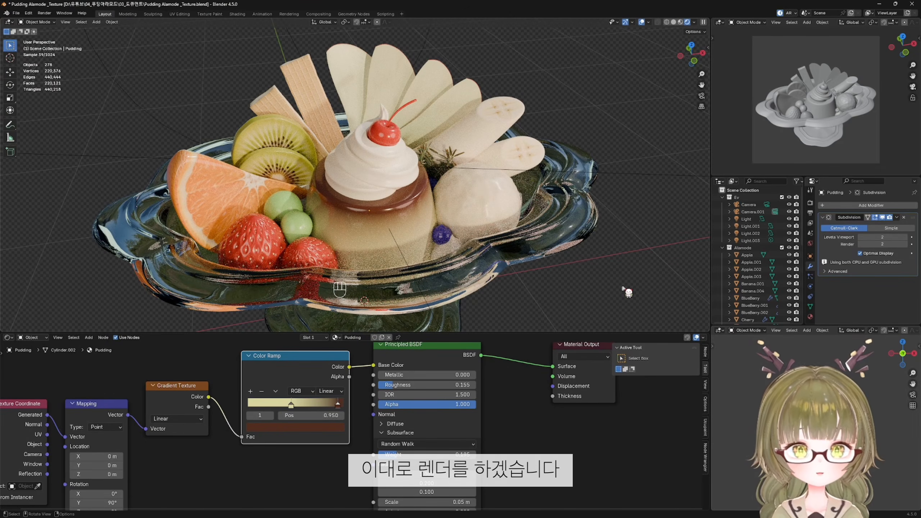
{"action": "key", "text": "F12"}
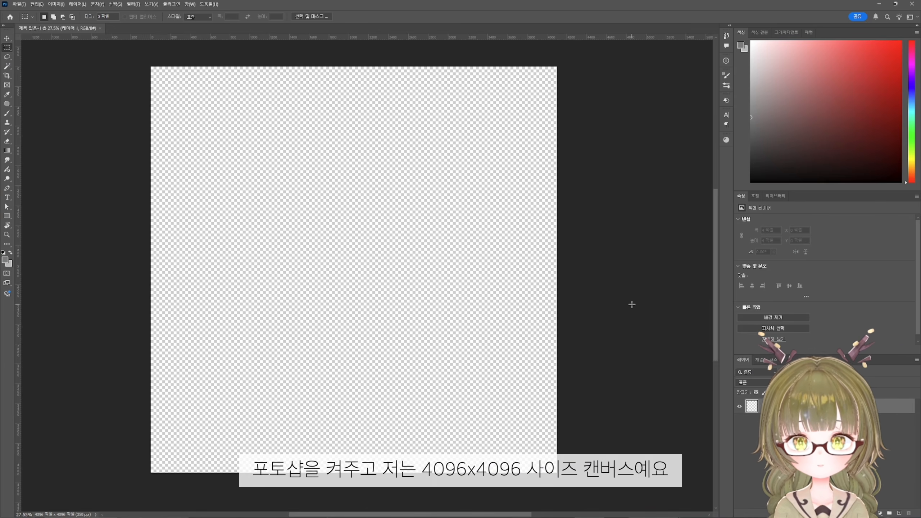
- Switch to Photoshop and place the rendered pudding image on the 4096 × 4096 px transparent canvas
{"action": "left_click_drag", "start_coordinate": [837, 212], "coordinate": [405, 238]}
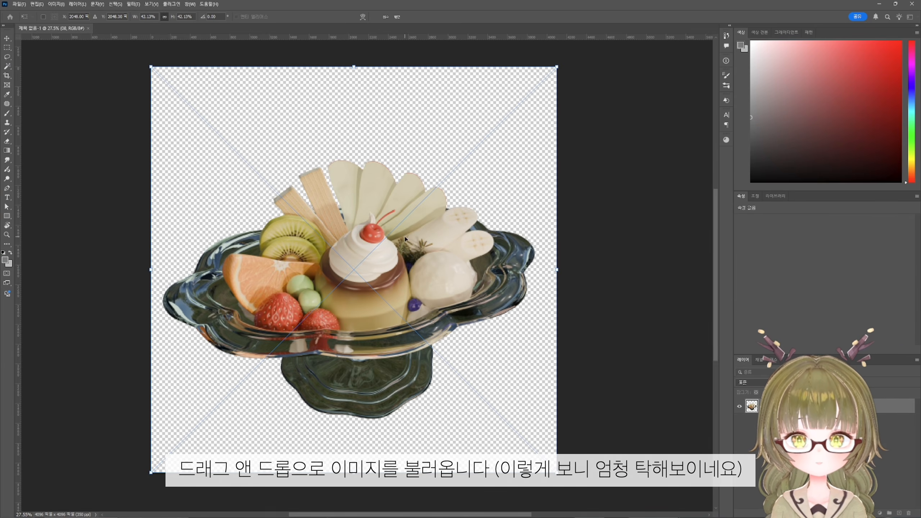
{"action": "key", "text": "Return"}
{"action": "scroll", "coordinate": [409, 235], "scroll_direction": "up", "scroll_amount": 2, "text": "alt"}
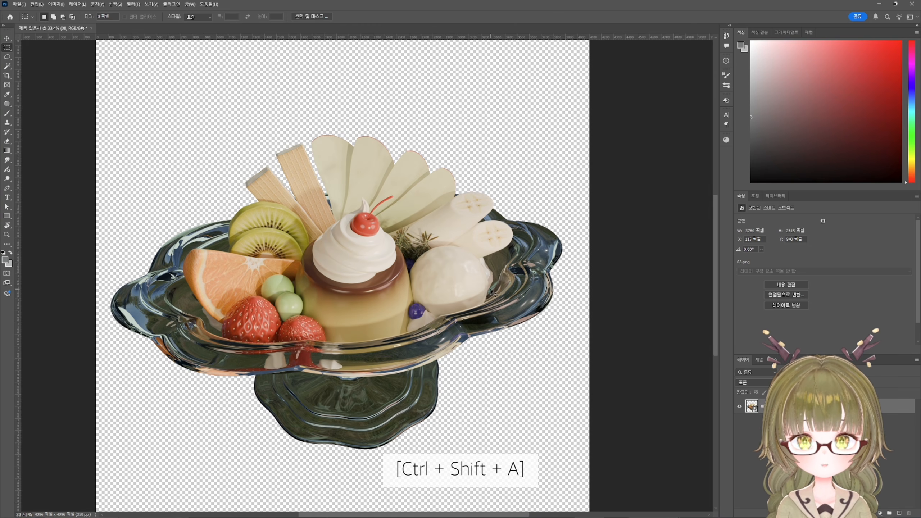
- Start the Camera Raw filter on the placed render and enlarge its window over the canvas
{"action": "key", "text": "ctrl+shift+a"}
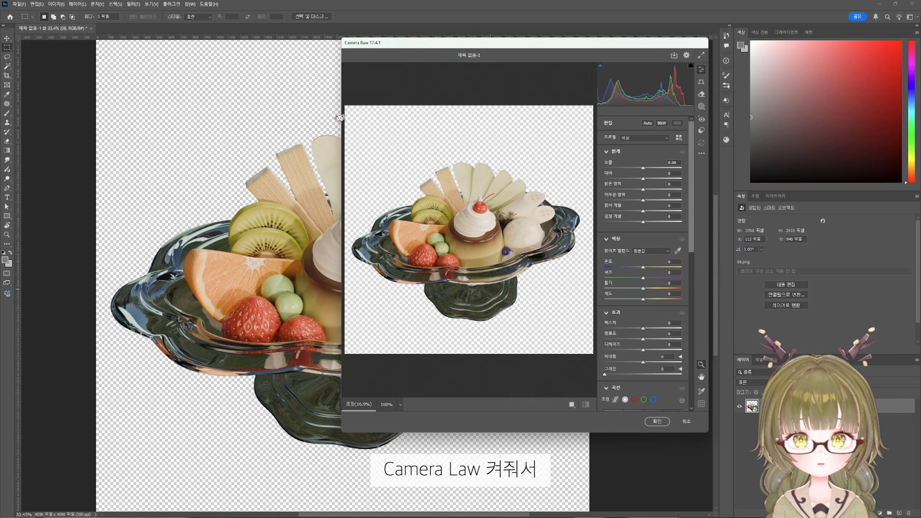
{"action": "left_click_drag", "start_coordinate": [420, 35], "coordinate": [325, 40]}
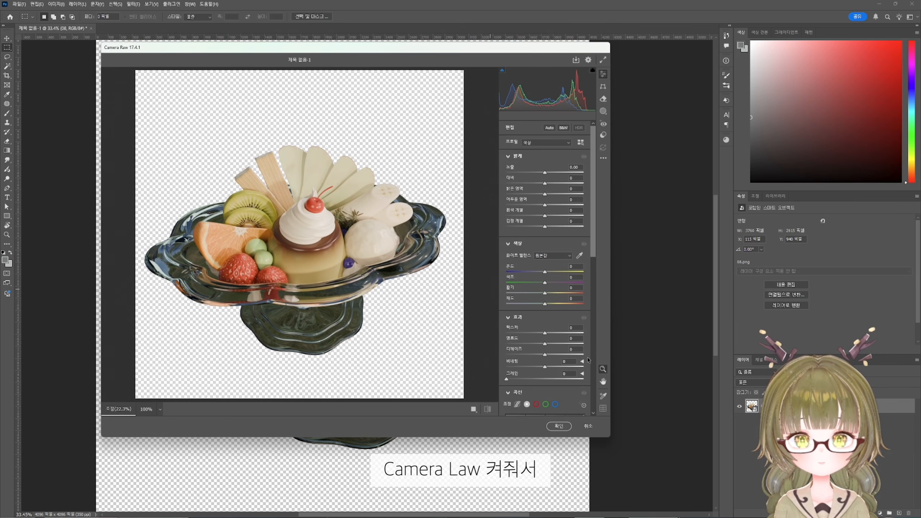
{"action": "left_click_drag", "start_coordinate": [609, 437], "coordinate": [676, 494]}
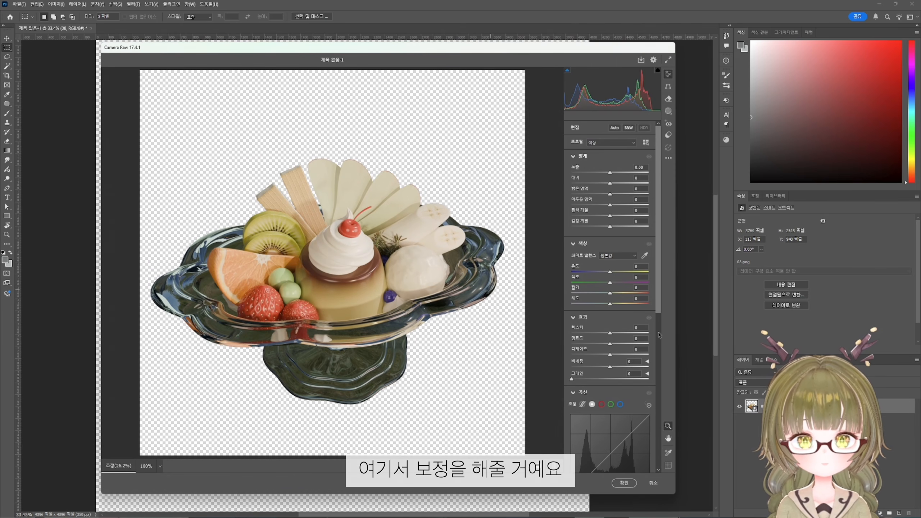
- Set exposure to +0.35, contrast to -7, highlights to -11 and shadows to +7, and compare the correction with the original
{"action": "mouse_move", "coordinate": [610, 173]}
{"action": "left_mouse_down"}
{"action": "mouse_move", "coordinate": [604, 185]}
{"action": "mouse_move", "coordinate": [613, 184]}
{"action": "left_mouse_up"}
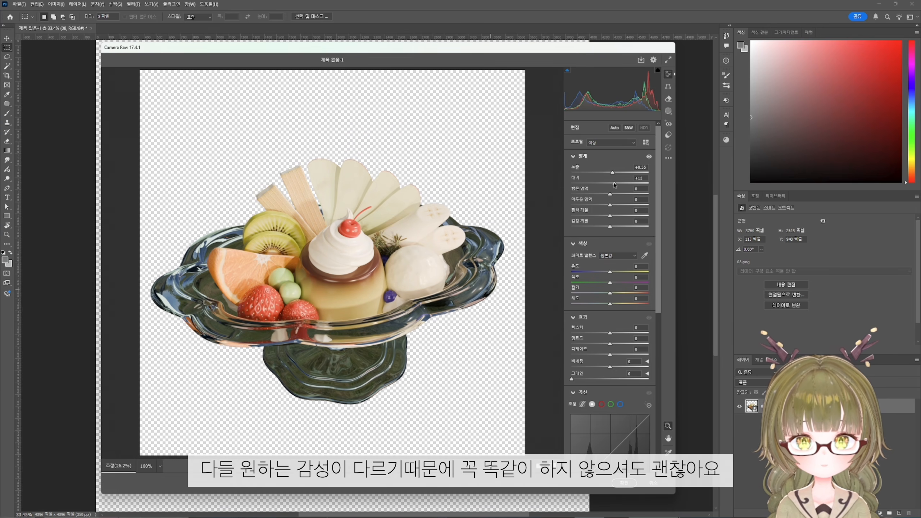
{"action": "left_click", "coordinate": [414, 287]}
{"action": "left_click", "coordinate": [414, 288]}
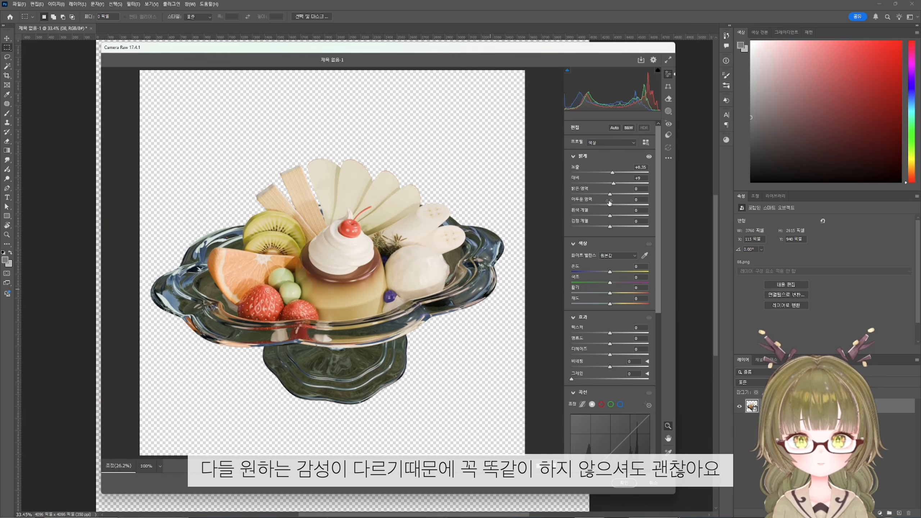
{"action": "left_click_drag", "start_coordinate": [609, 186], "coordinate": [613, 203]}
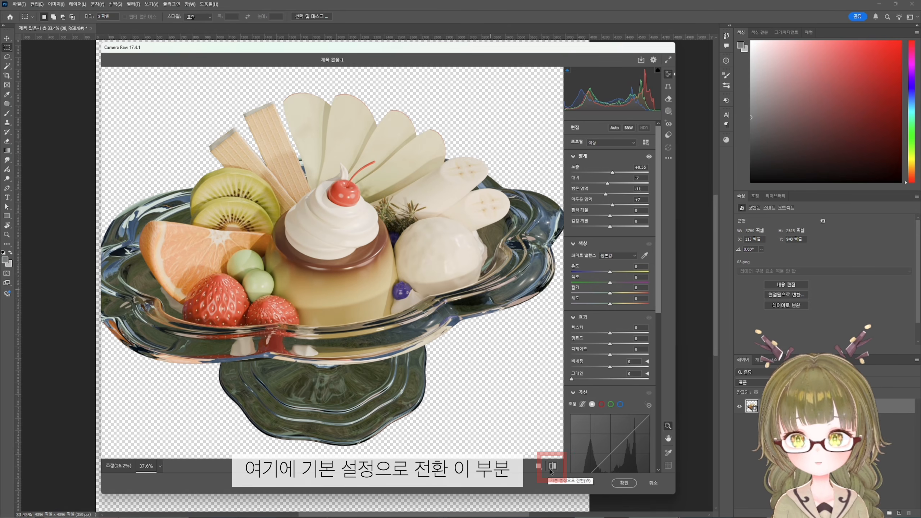
{"action": "left_click", "coordinate": [551, 469]}
{"action": "left_click", "coordinate": [552, 469]}
{"action": "left_click", "coordinate": [551, 470]}
{"action": "left_click", "coordinate": [552, 469]}
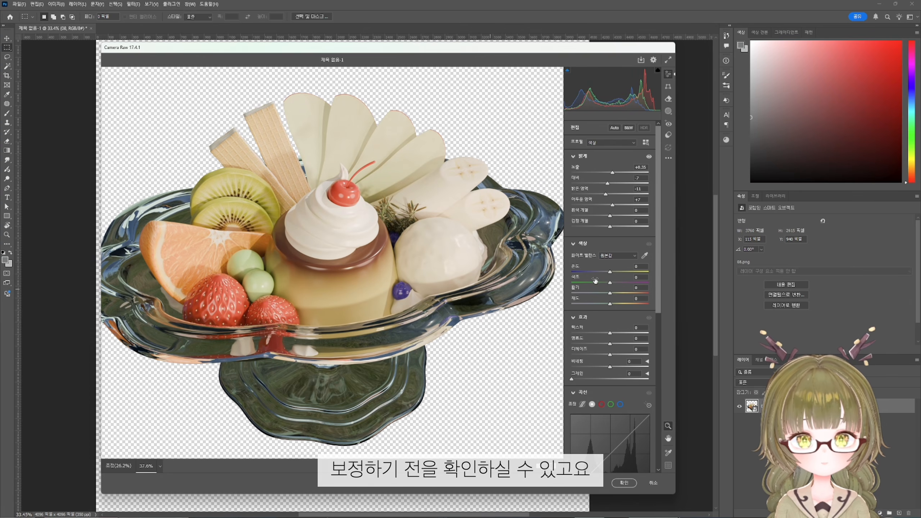
- Set whites to +32 and vibrance to +10 to make the fruit livelier, leaving blacks at 0
{"action": "left_click_drag", "start_coordinate": [611, 216], "coordinate": [628, 218]}
{"action": "left_click_drag", "start_coordinate": [610, 225], "coordinate": [623, 216]}
{"action": "left_click_drag", "start_coordinate": [620, 227], "coordinate": [610, 240]}
{"action": "left_click_drag", "start_coordinate": [610, 294], "coordinate": [620, 295]}
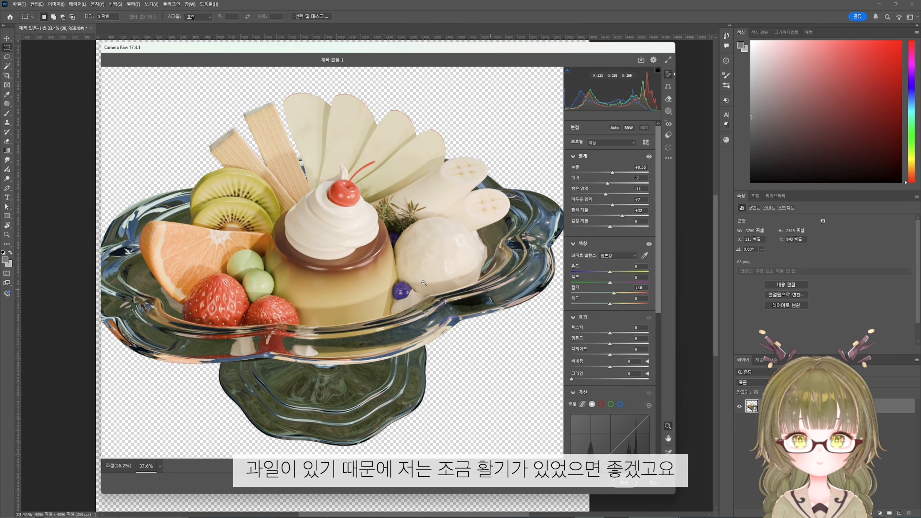
{"action": "scroll", "coordinate": [423, 283], "scroll_direction": "down", "scroll_amount": 2}
{"action": "left_click", "coordinate": [425, 282], "text": "alt"}
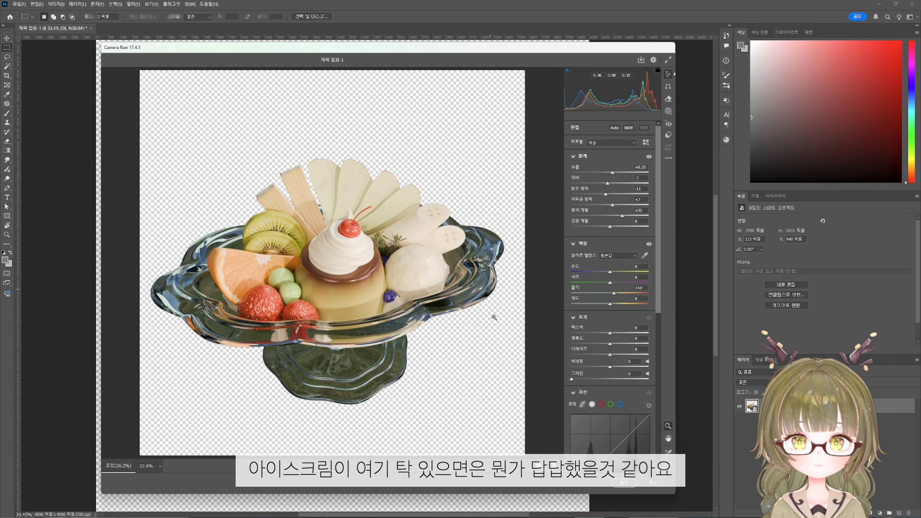
- Raise the texture effect to about +52 and add a grain amount of 13
{"action": "scroll", "coordinate": [613, 319], "scroll_direction": "down", "scroll_amount": 1}
{"action": "left_click_drag", "start_coordinate": [610, 291], "coordinate": [624, 291]}
{"action": "scroll", "coordinate": [386, 256], "scroll_direction": "up", "scroll_amount": 2}
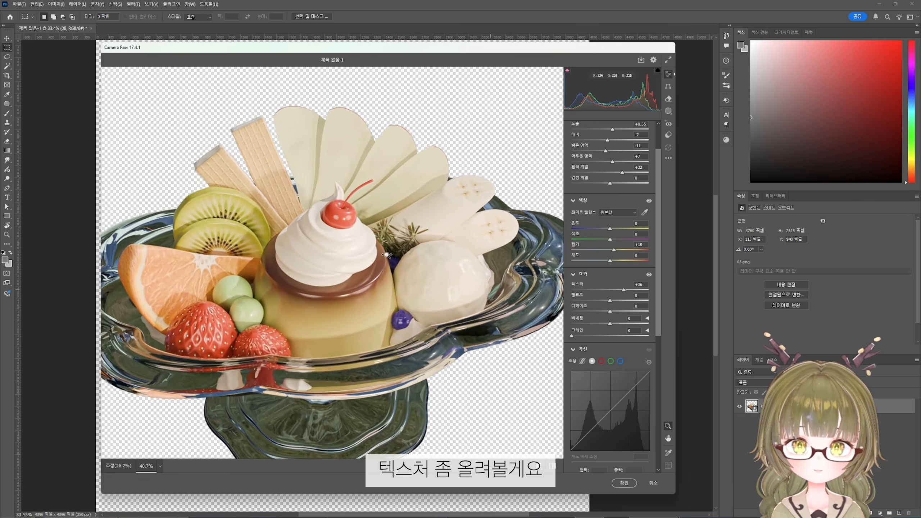
{"action": "scroll", "coordinate": [386, 256], "scroll_direction": "up", "scroll_amount": 4}
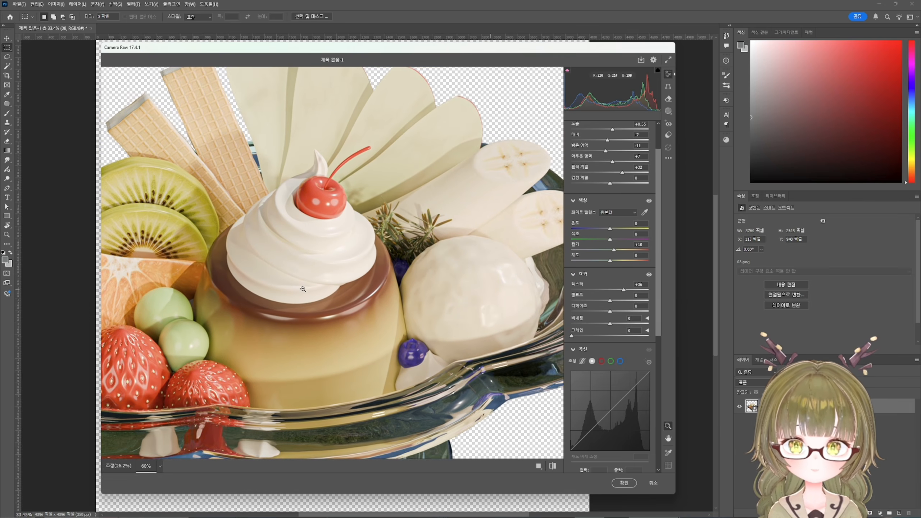
{"action": "left_click_drag", "start_coordinate": [302, 268], "coordinate": [345, 277]}
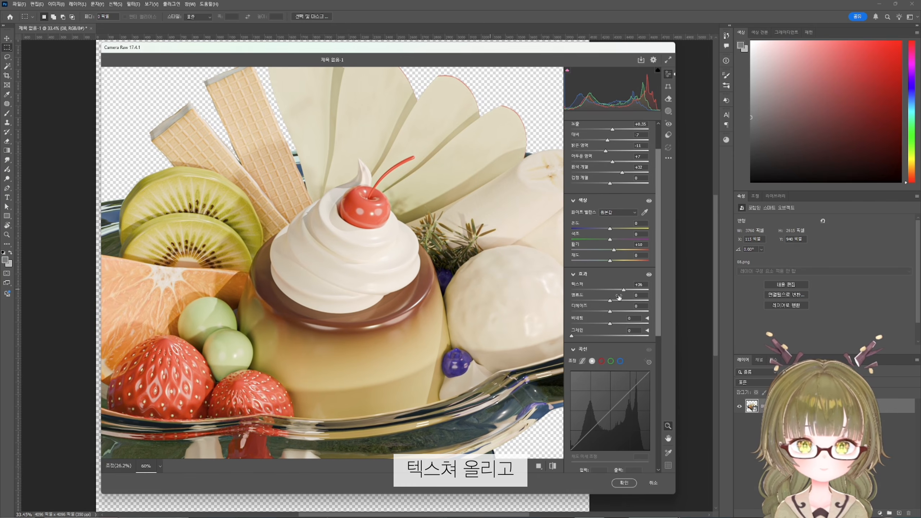
{"action": "left_click_drag", "start_coordinate": [624, 291], "coordinate": [633, 292]}
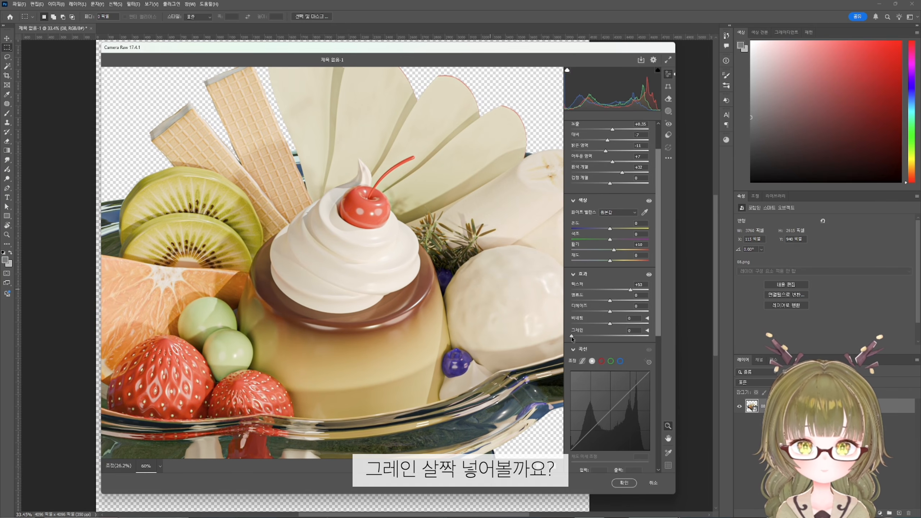
{"action": "left_click_drag", "start_coordinate": [576, 336], "coordinate": [582, 338]}
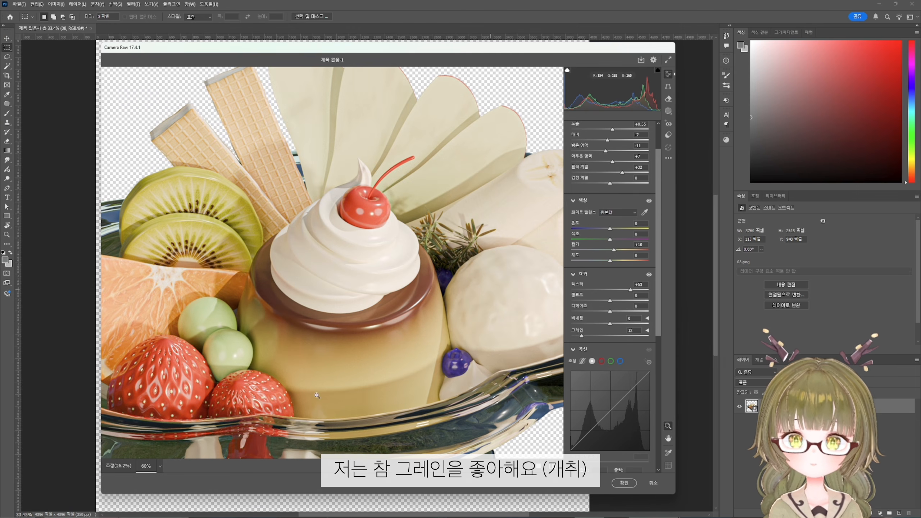
- Examine the corrected dessert up close and compare it with the unedited version
{"action": "scroll", "coordinate": [415, 389], "scroll_direction": "down", "scroll_amount": 3}
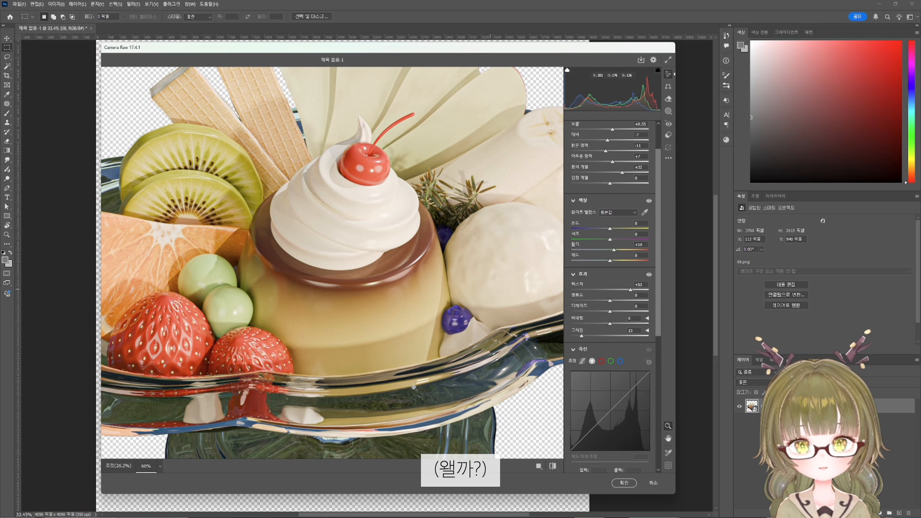
{"action": "scroll", "coordinate": [415, 387], "scroll_direction": "up", "scroll_amount": 3}
{"action": "left_click", "coordinate": [552, 465]}
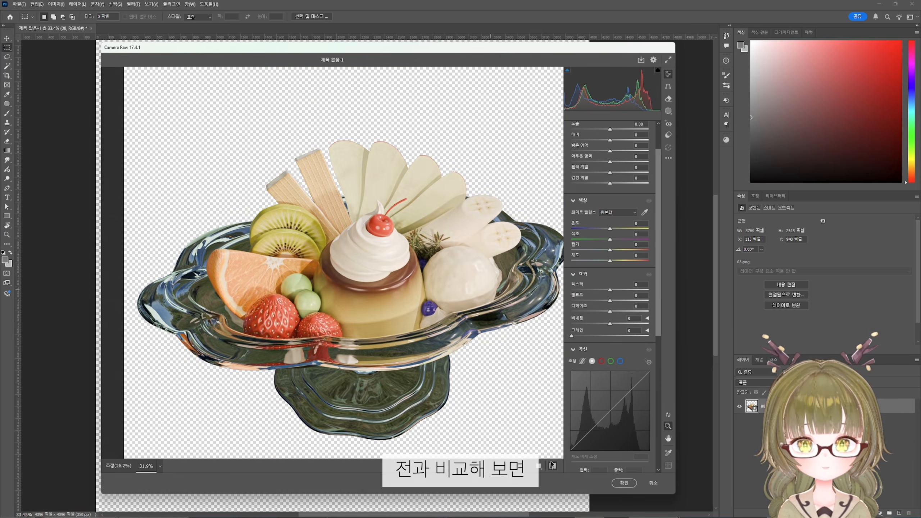
{"action": "left_click", "coordinate": [552, 465]}
{"action": "left_click", "coordinate": [552, 465]}
{"action": "left_click", "coordinate": [551, 465]}
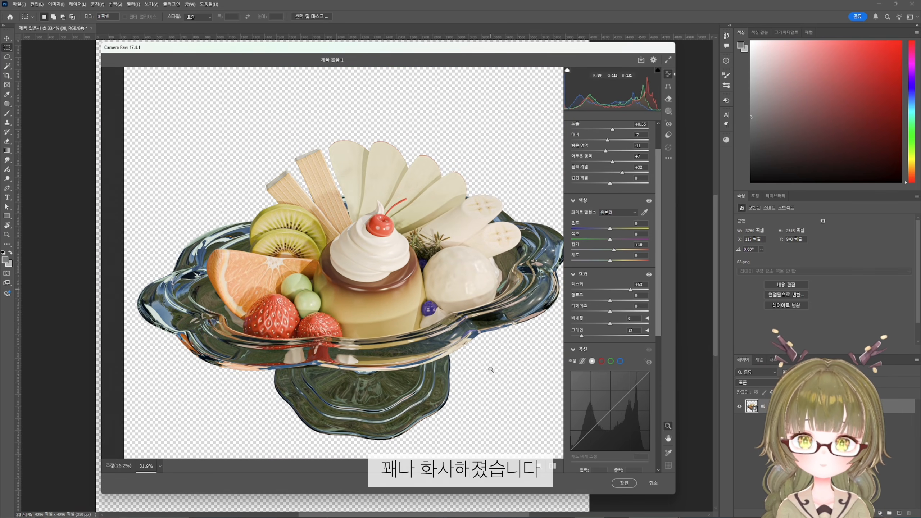
{"action": "key", "text": "space"}
{"action": "left_click_drag", "start_coordinate": [475, 308], "coordinate": [446, 300]}
- Shape the tone curve with a highlight point at input 165, output 180 and a shadow point, undoing the last curve change
{"action": "scroll", "coordinate": [639, 349], "scroll_direction": "down", "scroll_amount": 3}
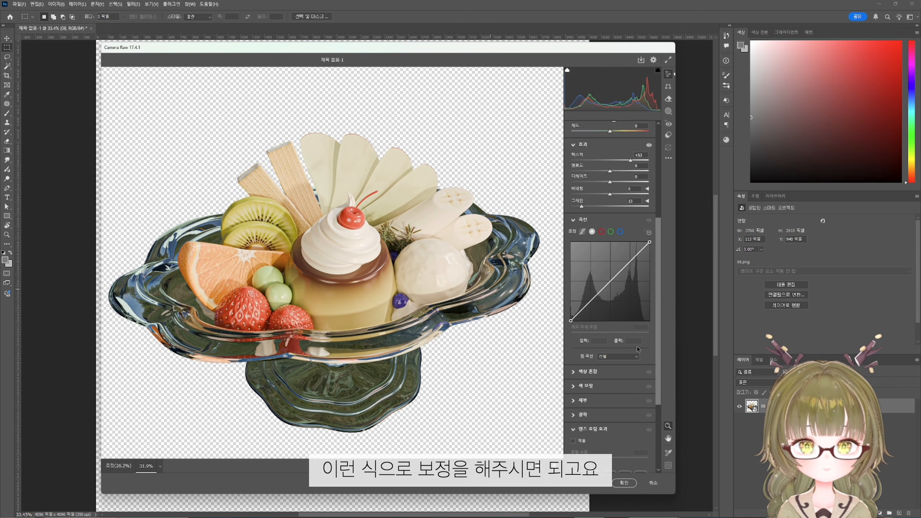
{"action": "left_click_drag", "start_coordinate": [627, 264], "coordinate": [623, 262]}
{"action": "left_click_drag", "start_coordinate": [595, 296], "coordinate": [595, 293]}
{"action": "key", "text": "ctrl+z"}
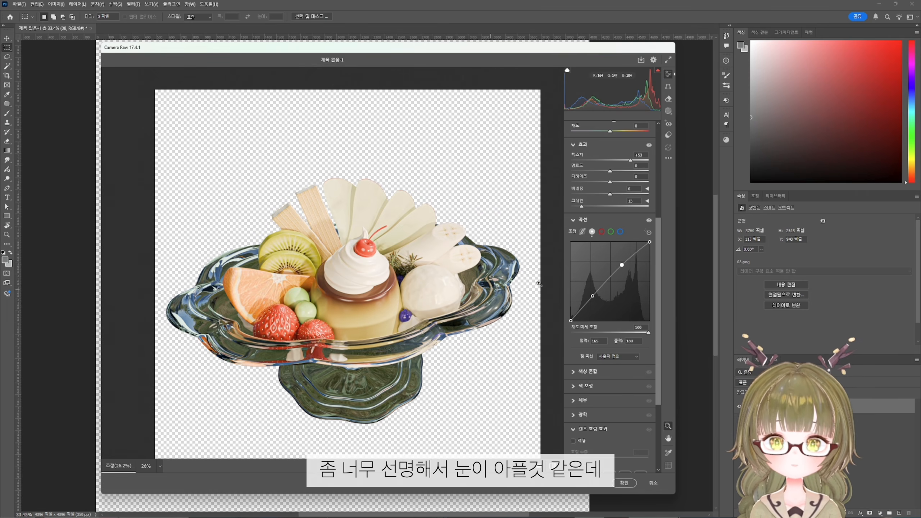
- Soften the image by lowering contrast to -24 and exposure to +0.20, and review the overall look
{"action": "scroll", "coordinate": [474, 330], "scroll_direction": "down", "scroll_amount": 2}
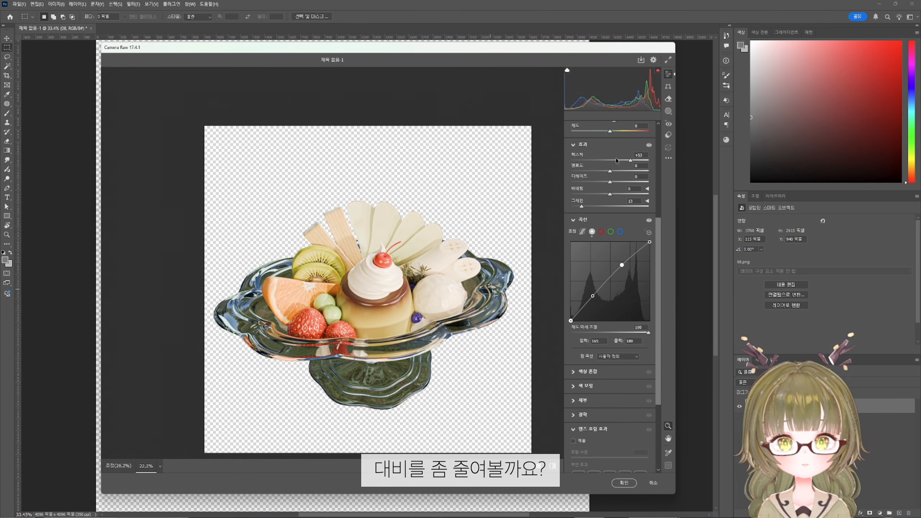
{"action": "scroll", "coordinate": [615, 163], "scroll_direction": "up", "scroll_amount": 5}
{"action": "mouse_move", "coordinate": [608, 184]}
{"action": "left_mouse_down"}
{"action": "mouse_move", "coordinate": [597, 187]}
{"action": "mouse_move", "coordinate": [611, 175]}
{"action": "left_mouse_up"}
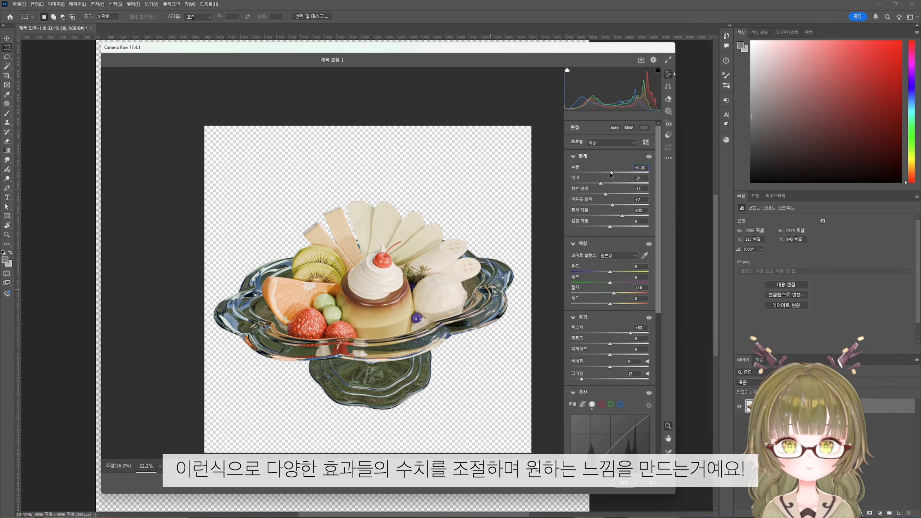
{"action": "scroll", "coordinate": [610, 173], "scroll_direction": "down", "scroll_amount": 3}
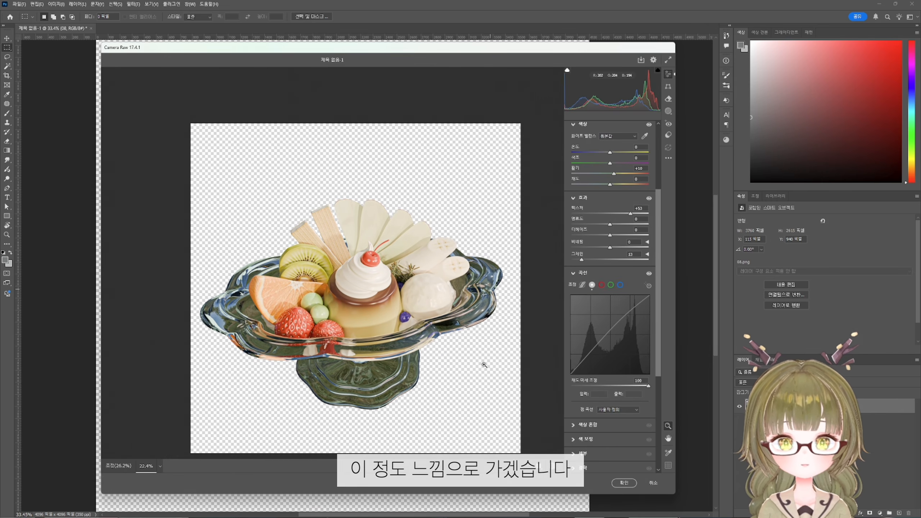
{"action": "scroll", "coordinate": [611, 420], "scroll_direction": "down", "scroll_amount": 1}
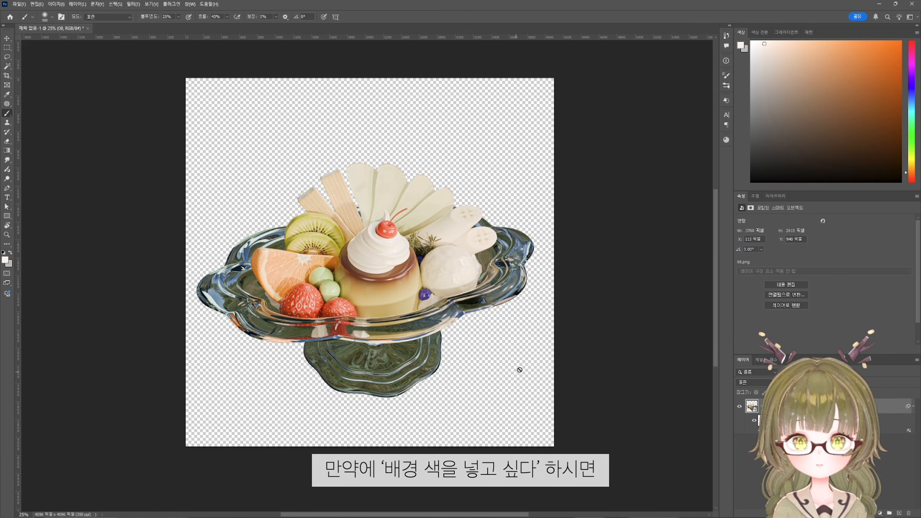
- Add a new layer beneath the dessert and fill it with a very light, near-white background color
{"action": "left_click", "coordinate": [900, 513]}
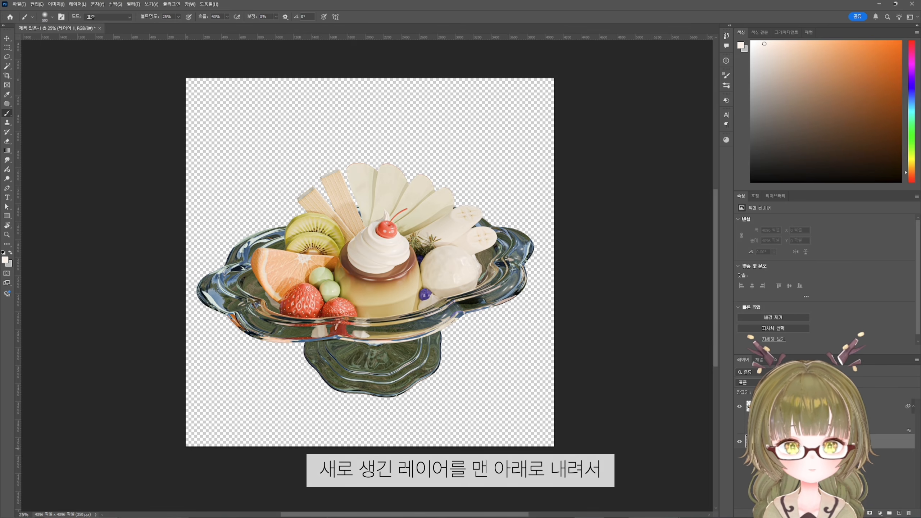
{"action": "left_click", "coordinate": [756, 45]}
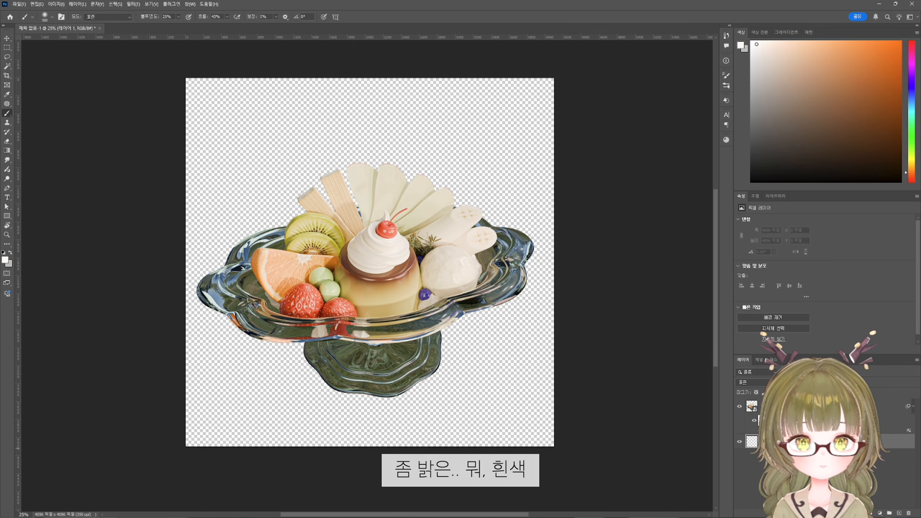
{"action": "left_click_drag", "start_coordinate": [757, 44], "coordinate": [754, 43]}
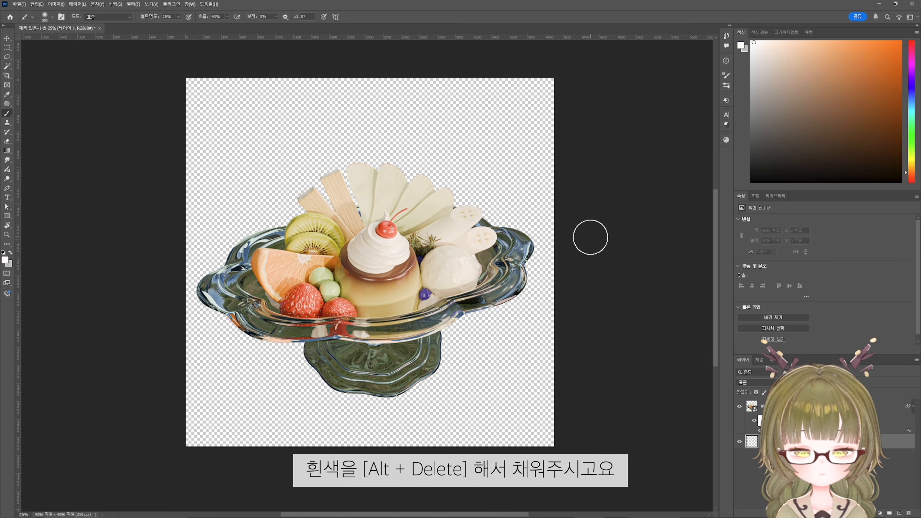
{"action": "key", "text": "alt+Delete"}
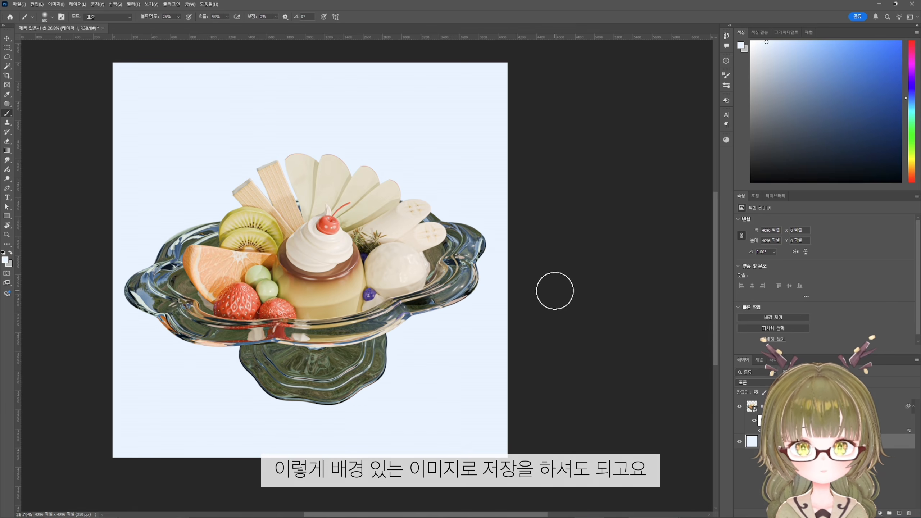
- Hide the background color layer to restore transparency and locate the quick PNG export command without running it
{"action": "left_click", "coordinate": [740, 441]}
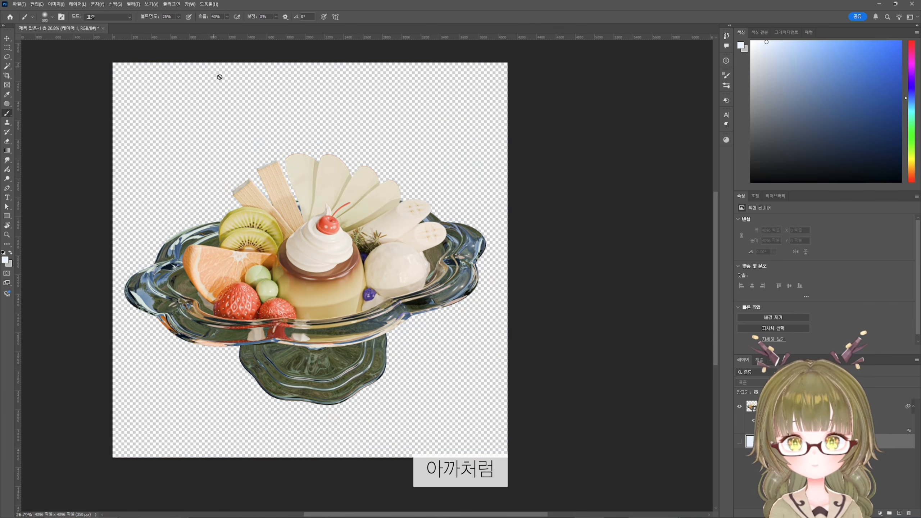
{"action": "left_click", "coordinate": [19, 4]}
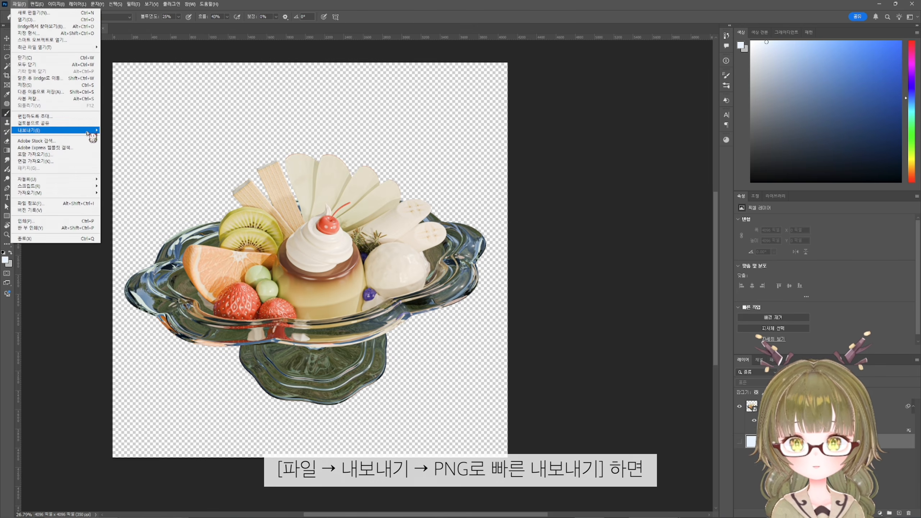
{"action": "mouse_move", "coordinate": [87, 130]}
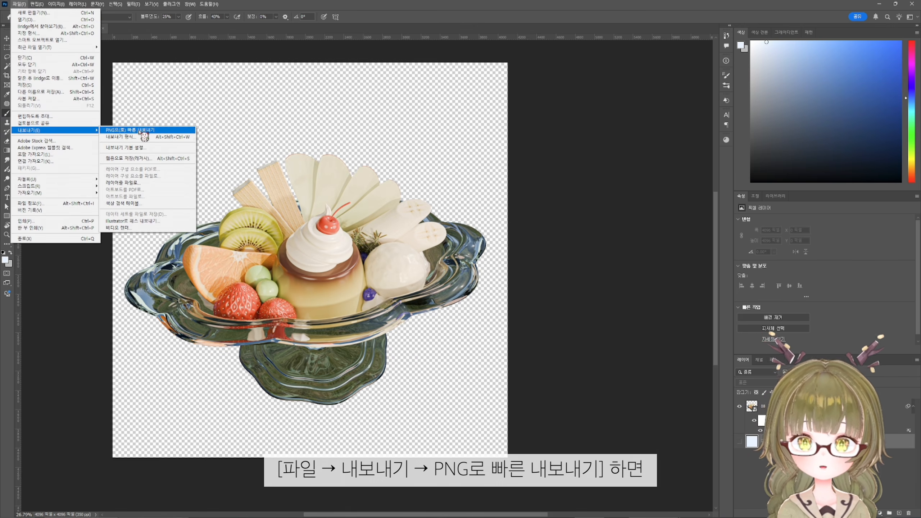
{"action": "left_click", "coordinate": [593, 230]}
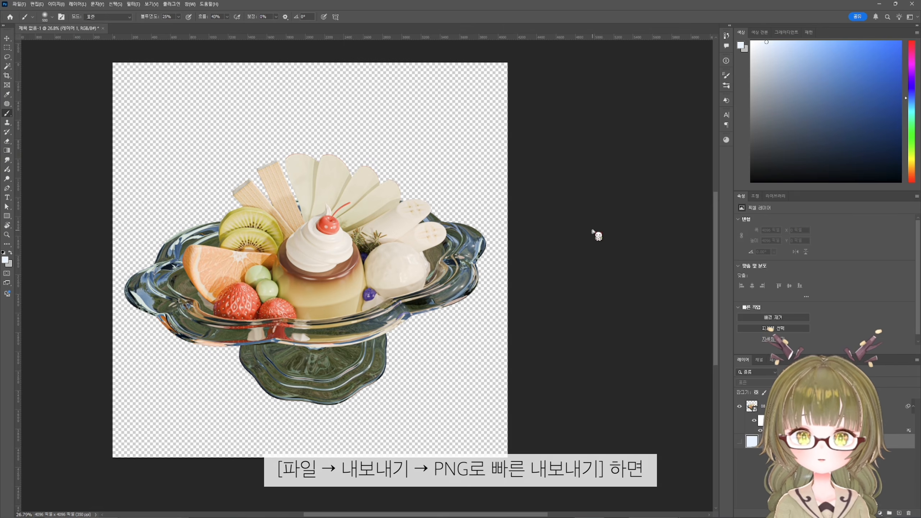